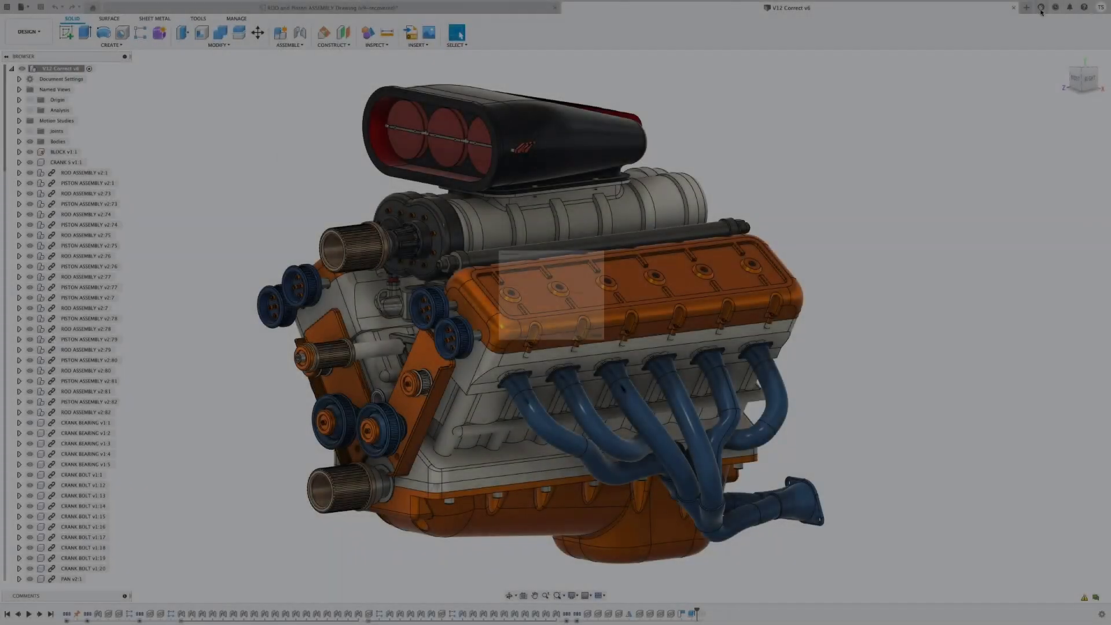
Step: Review the Machining extension details, then switch to the Manufacture workspace
{"action": "left_click", "coordinate": [1041, 9]}
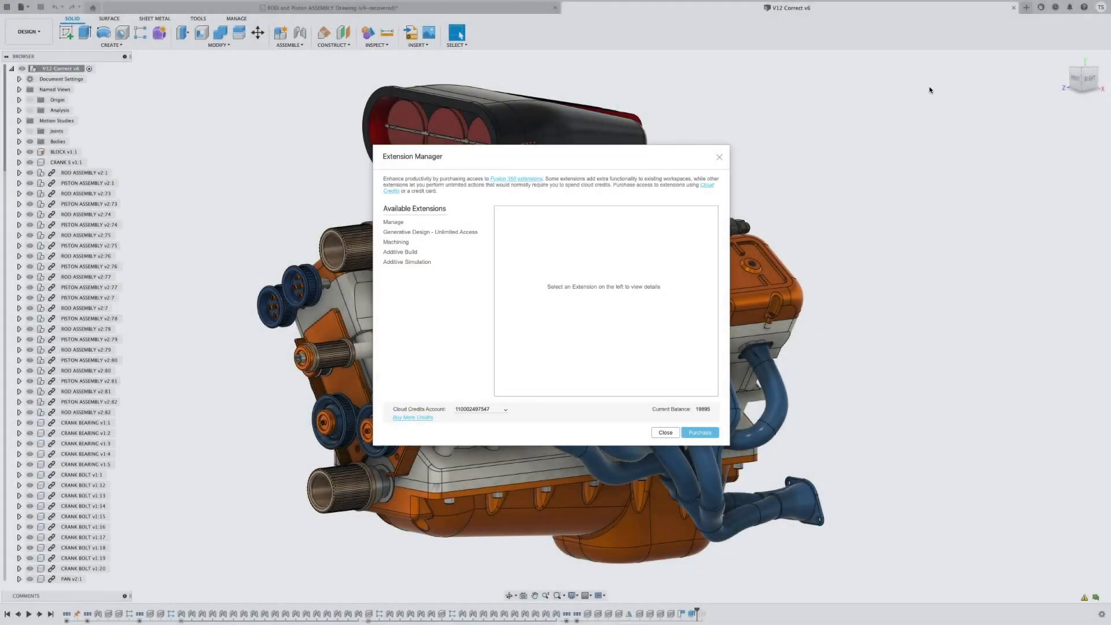
{"action": "left_click", "coordinate": [450, 243]}
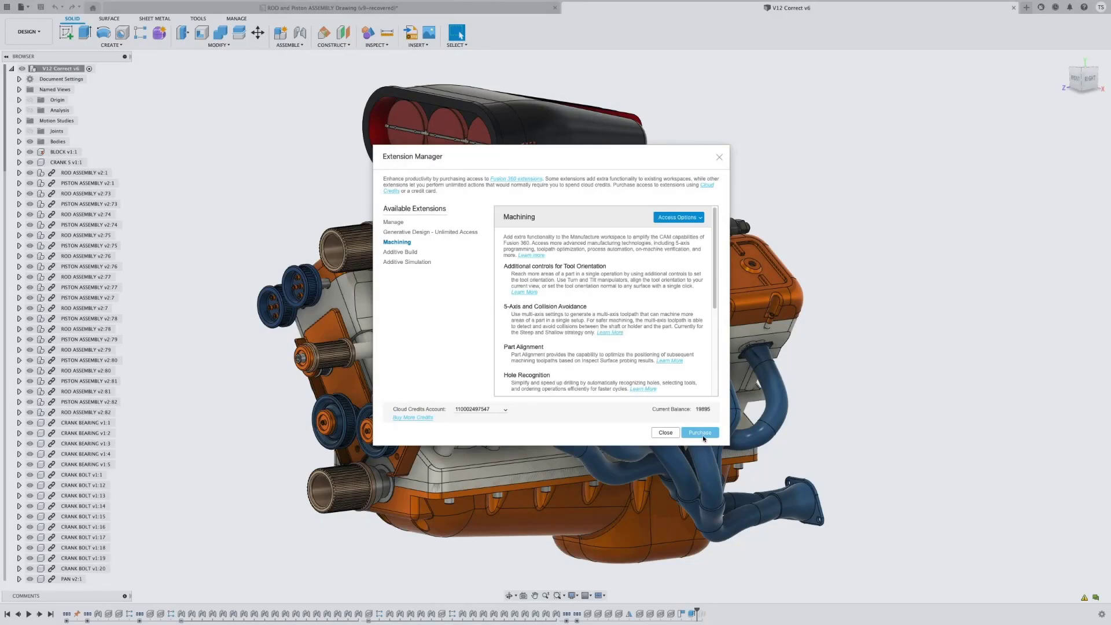
{"action": "left_click", "coordinate": [665, 432]}
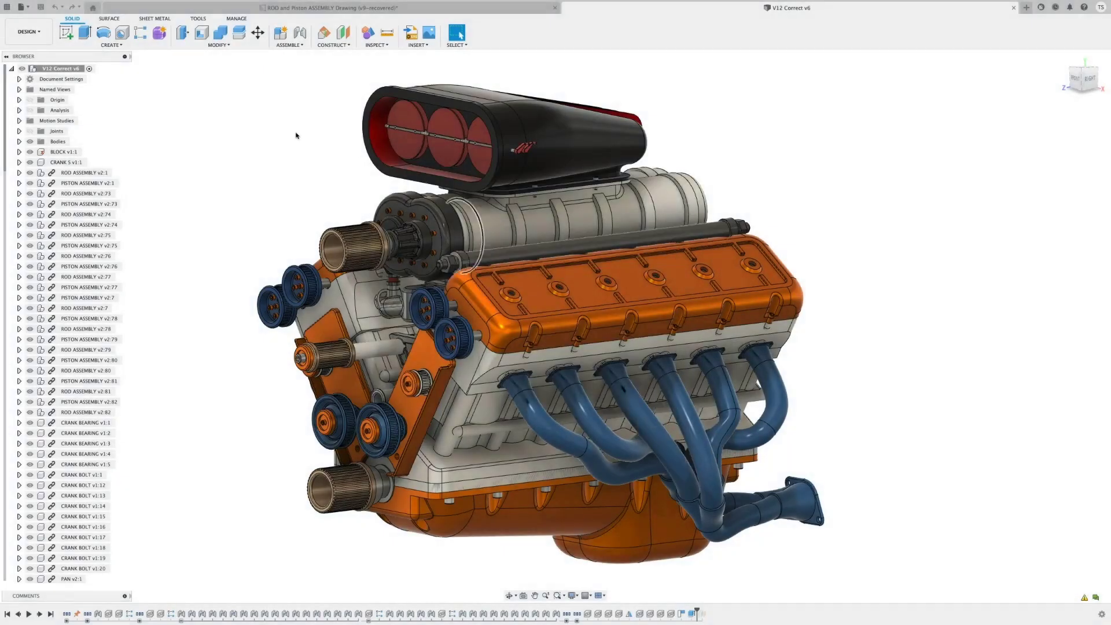
{"action": "left_click", "coordinate": [29, 32]}
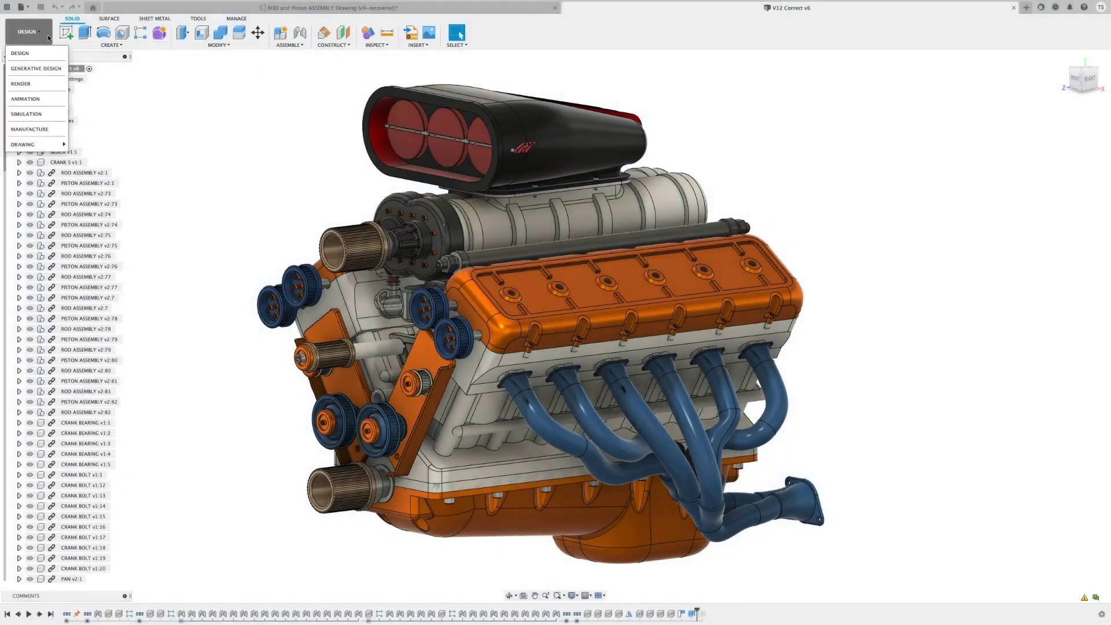
{"action": "left_click", "coordinate": [39, 130]}
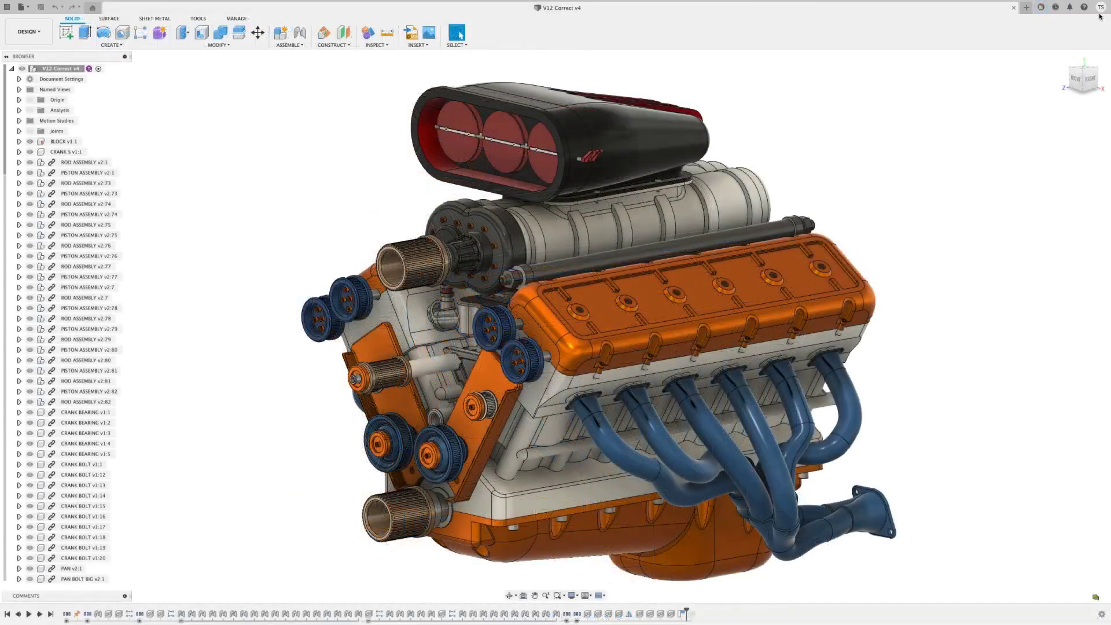
Step: Look through the Preview Features settings in the application Preferences
{"action": "left_click", "coordinate": [1100, 7]}
{"action": "left_click", "coordinate": [1092, 29]}
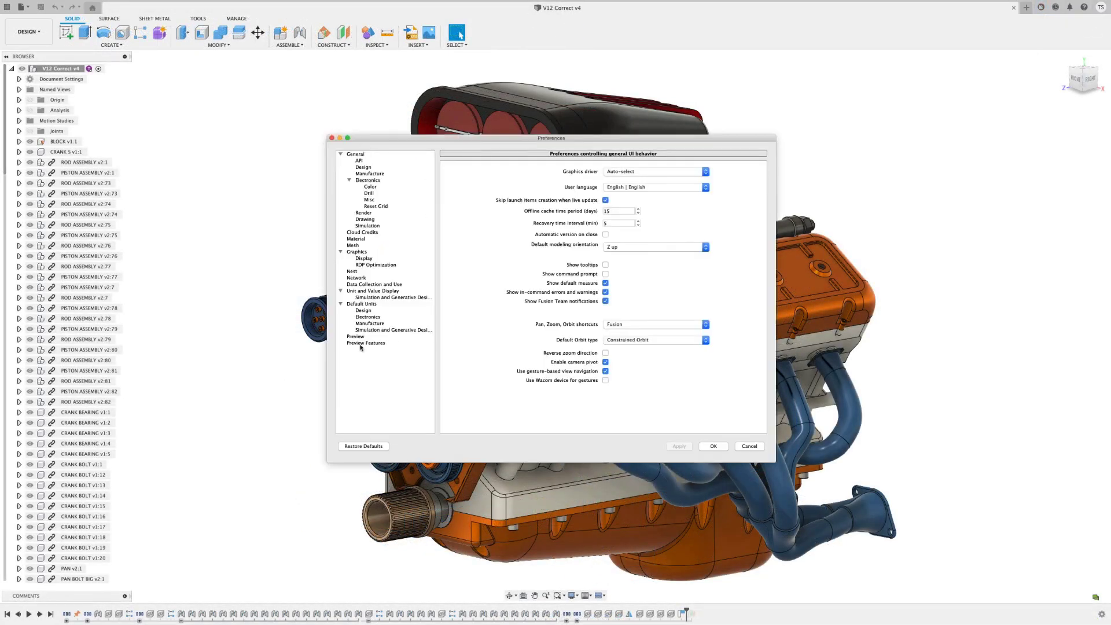
{"action": "left_click", "coordinate": [364, 343]}
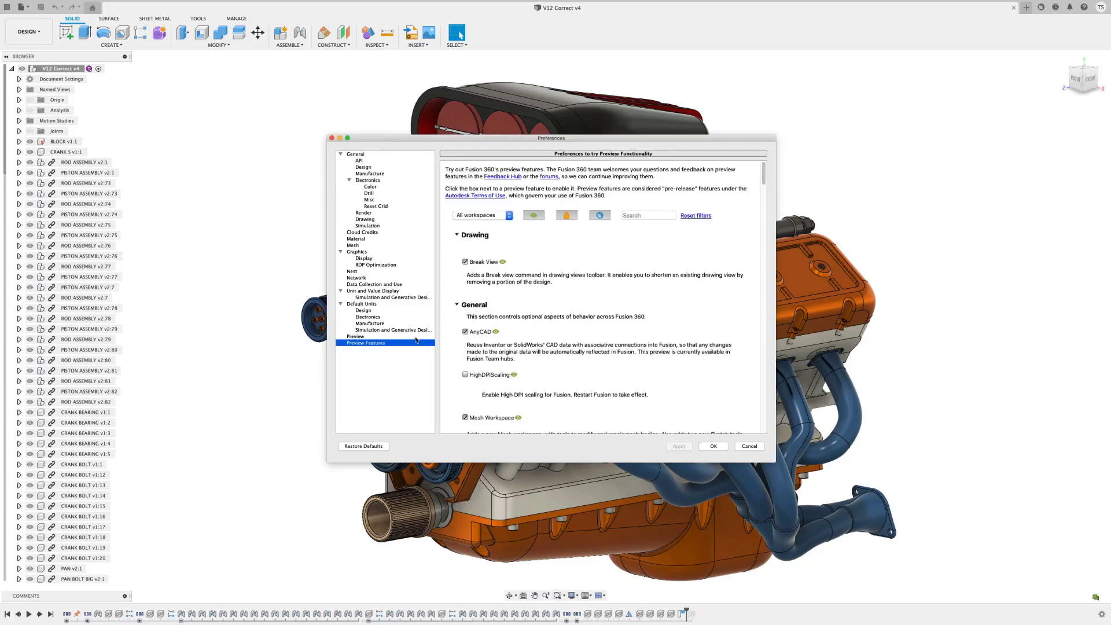
{"action": "scroll", "coordinate": [581, 299], "scroll_direction": "down", "scroll_amount": 15}
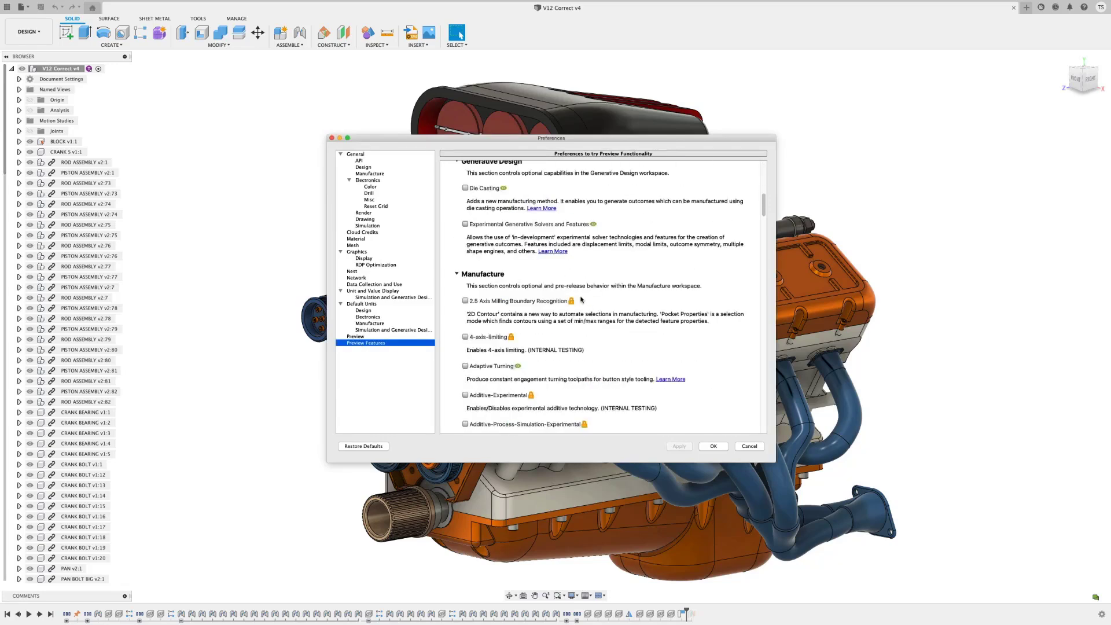
{"action": "scroll", "coordinate": [578, 297], "scroll_direction": "down", "scroll_amount": 8}
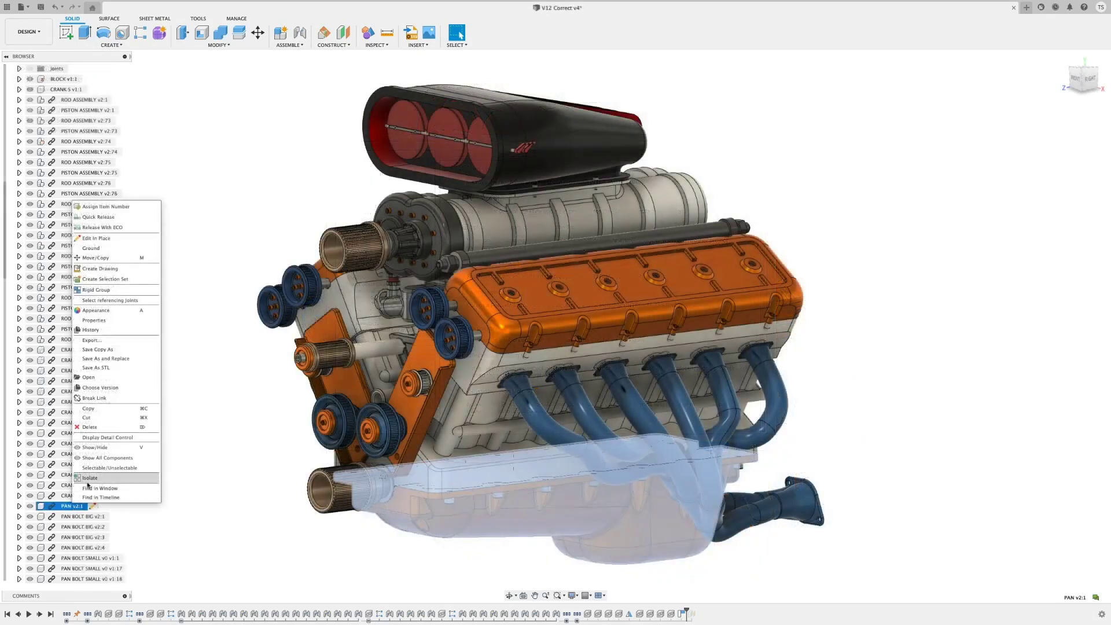
Step: Isolate the PAN component and go to the saved Thin Extrude view
{"action": "left_click", "coordinate": [89, 483]}
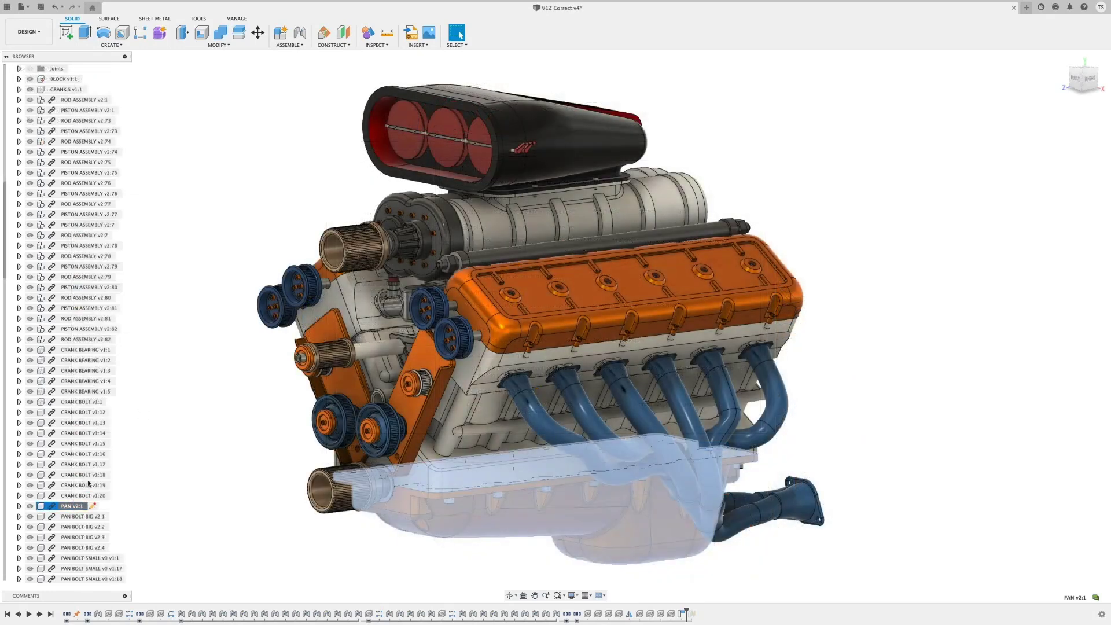
{"action": "scroll", "coordinate": [123, 459], "scroll_direction": "up", "scroll_amount": 3}
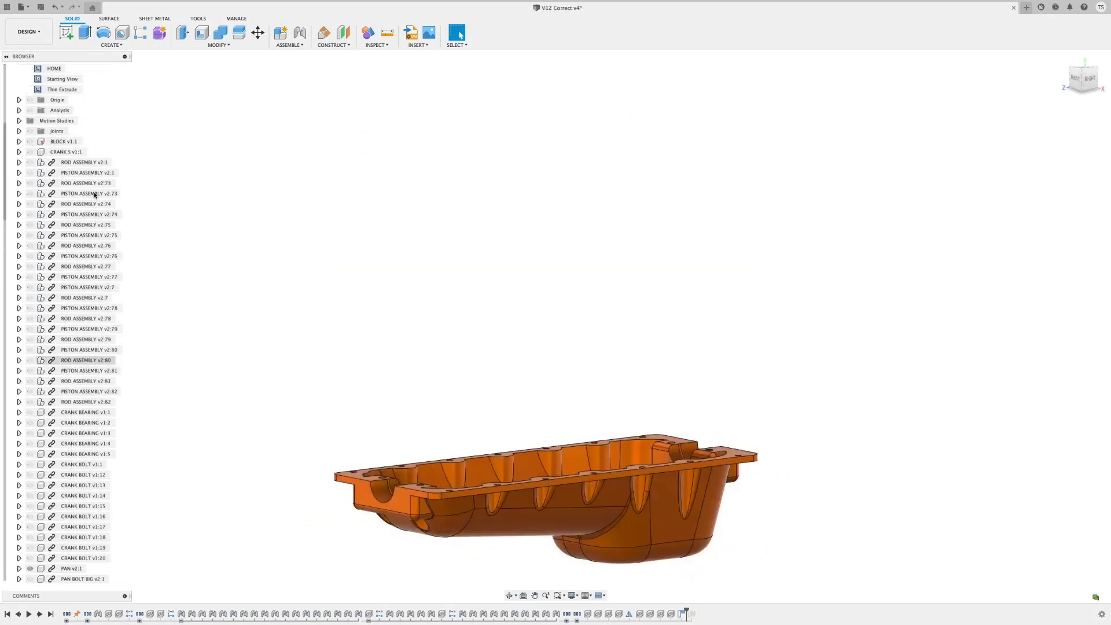
{"action": "left_click", "coordinate": [75, 90]}
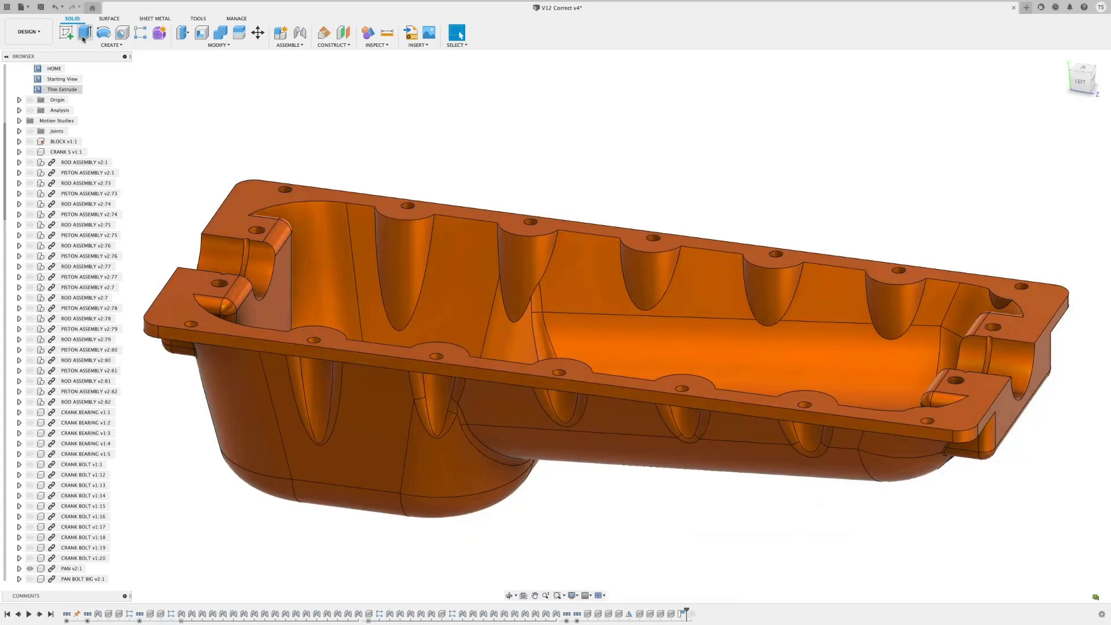
Step: Extrude the pan's lower and upper flange faces 15 mm as a thin-walled extrusion
{"action": "left_click", "coordinate": [84, 33]}
{"action": "left_click", "coordinate": [179, 292]}
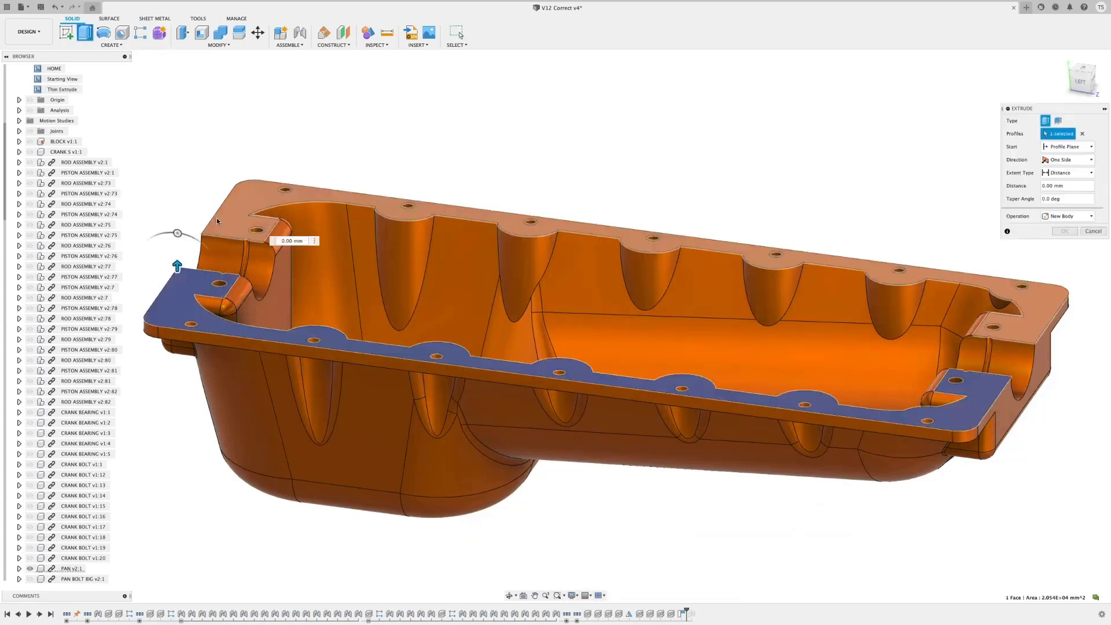
{"action": "left_click", "coordinate": [217, 221]}
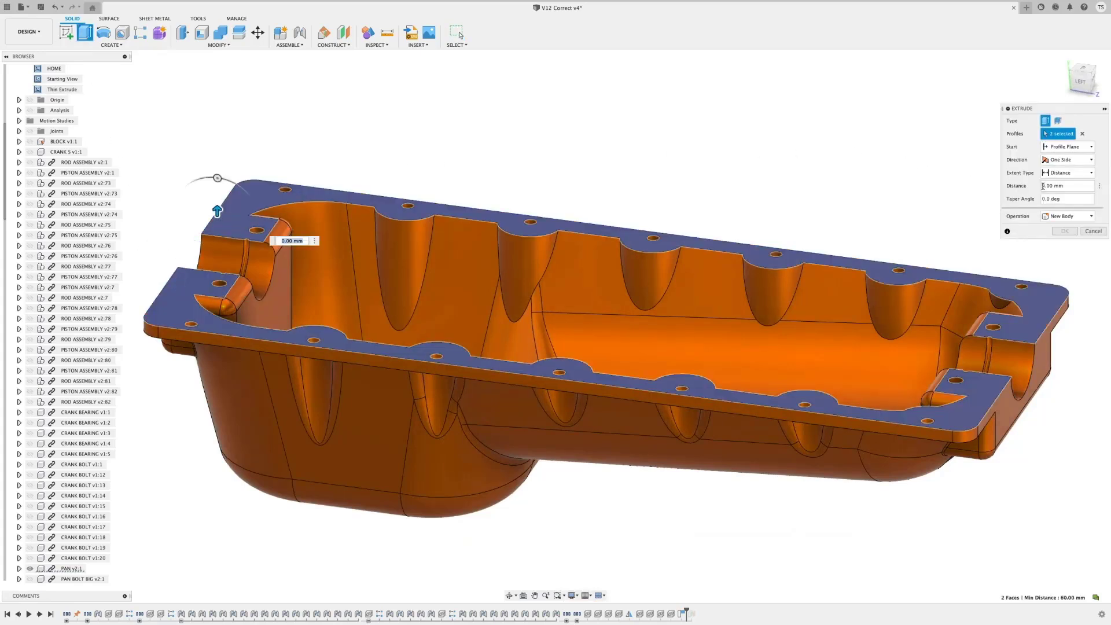
{"action": "type", "text": "15"}
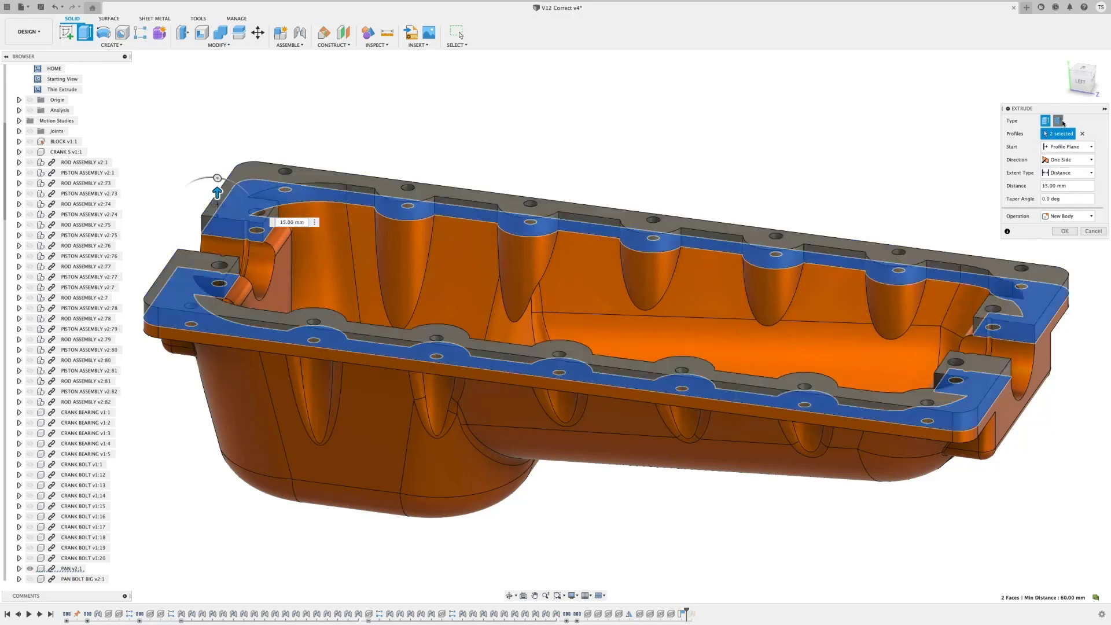
{"action": "left_click", "coordinate": [1059, 121]}
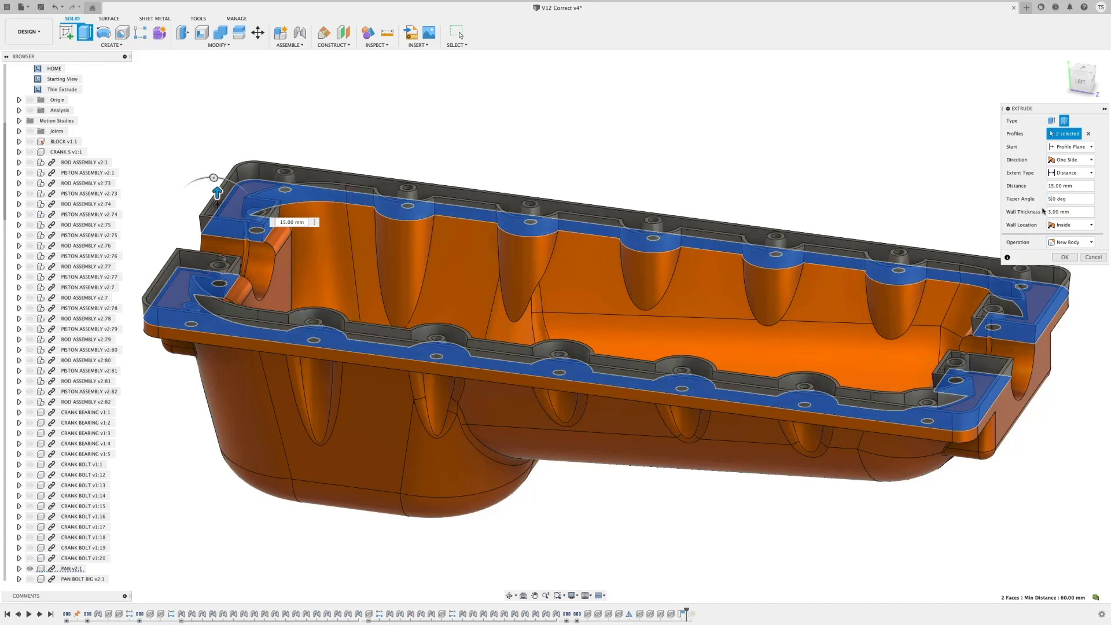
Step: Set the 3 mm thin wall location to Inside and confirm the flange extrusion
{"action": "left_click", "coordinate": [1070, 242]}
{"action": "left_click", "coordinate": [1069, 242]}
{"action": "left_click", "coordinate": [1070, 225]}
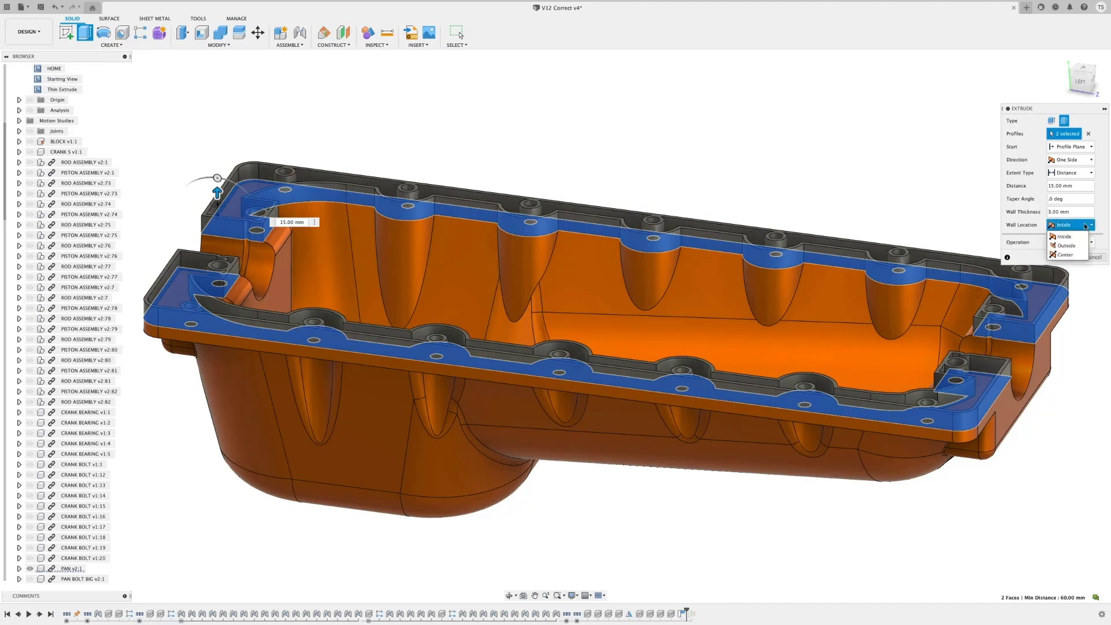
{"action": "left_click", "coordinate": [1081, 246]}
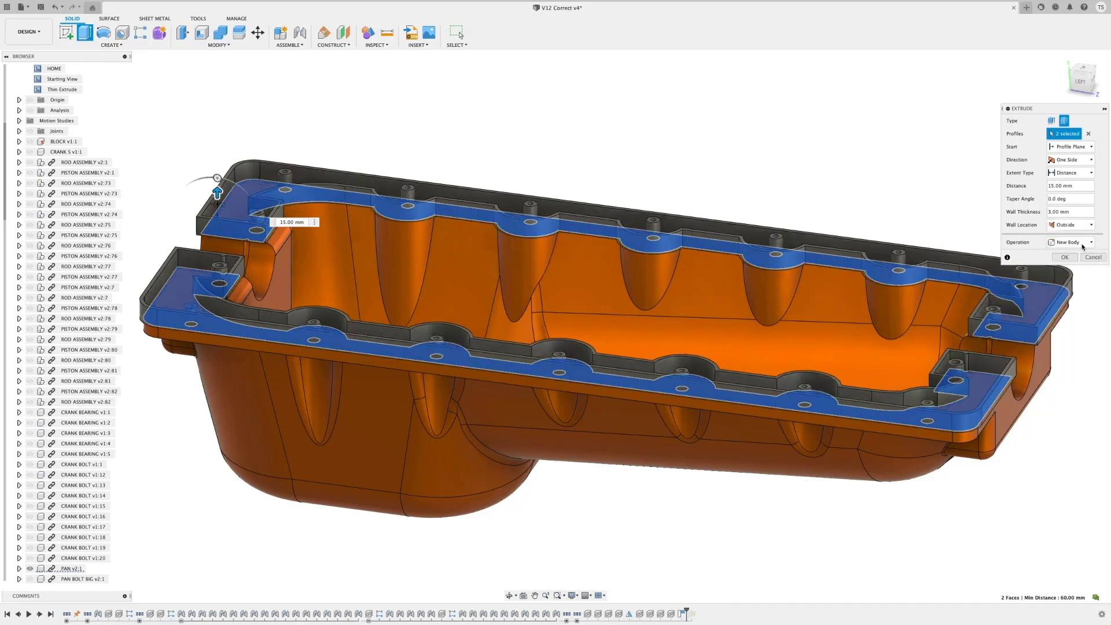
{"action": "left_click", "coordinate": [1081, 225]}
{"action": "left_click", "coordinate": [1081, 255]}
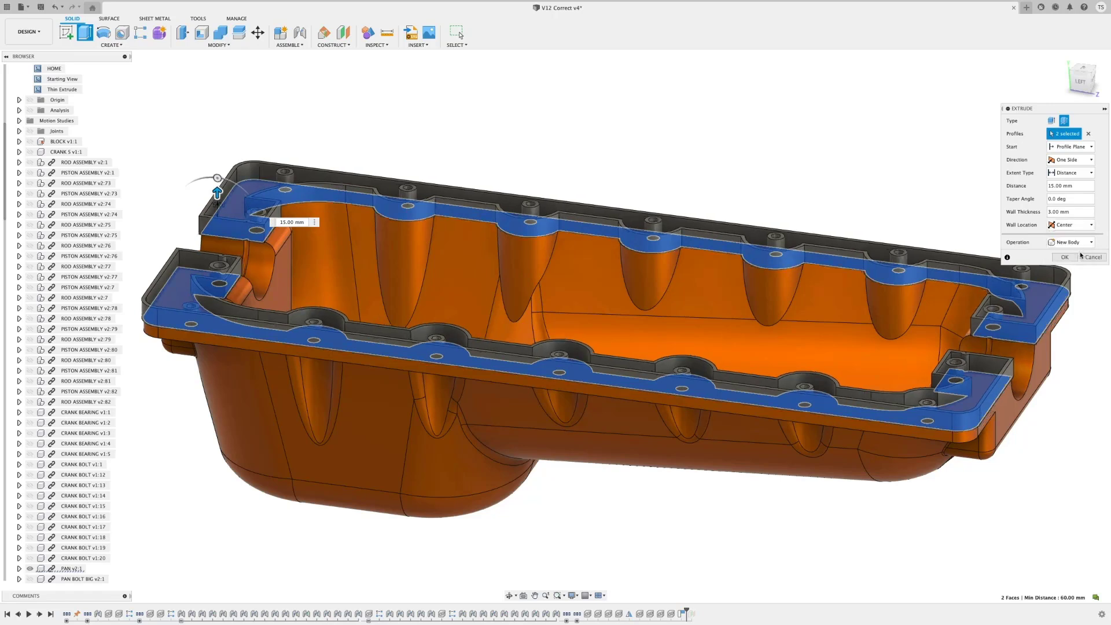
{"action": "left_click", "coordinate": [1081, 225]}
{"action": "left_click", "coordinate": [1080, 237]}
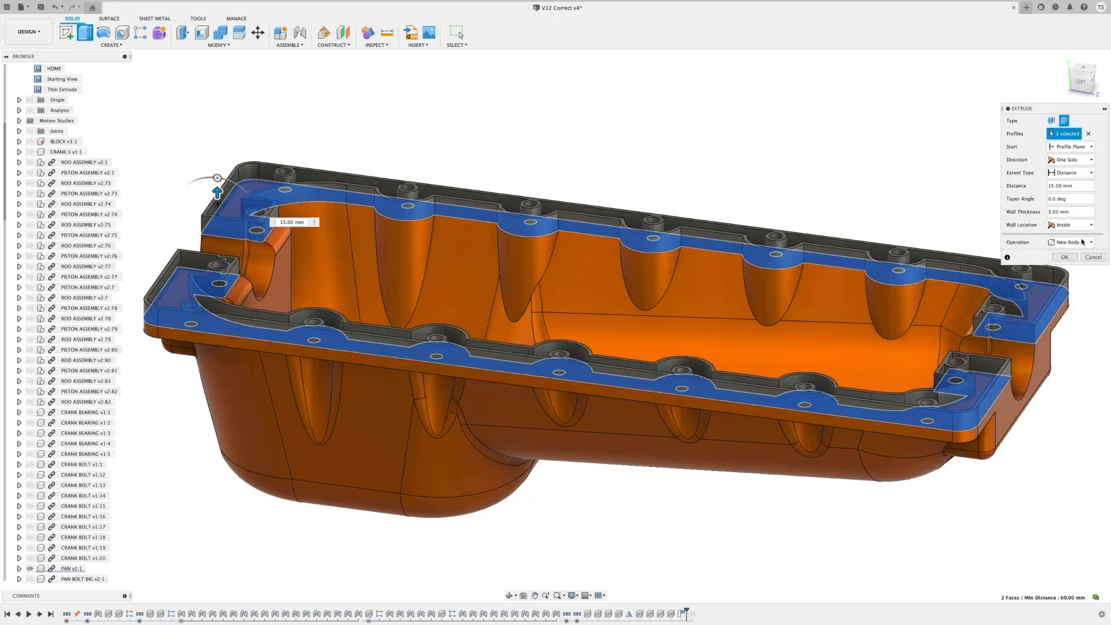
{"action": "left_click", "coordinate": [1074, 256]}
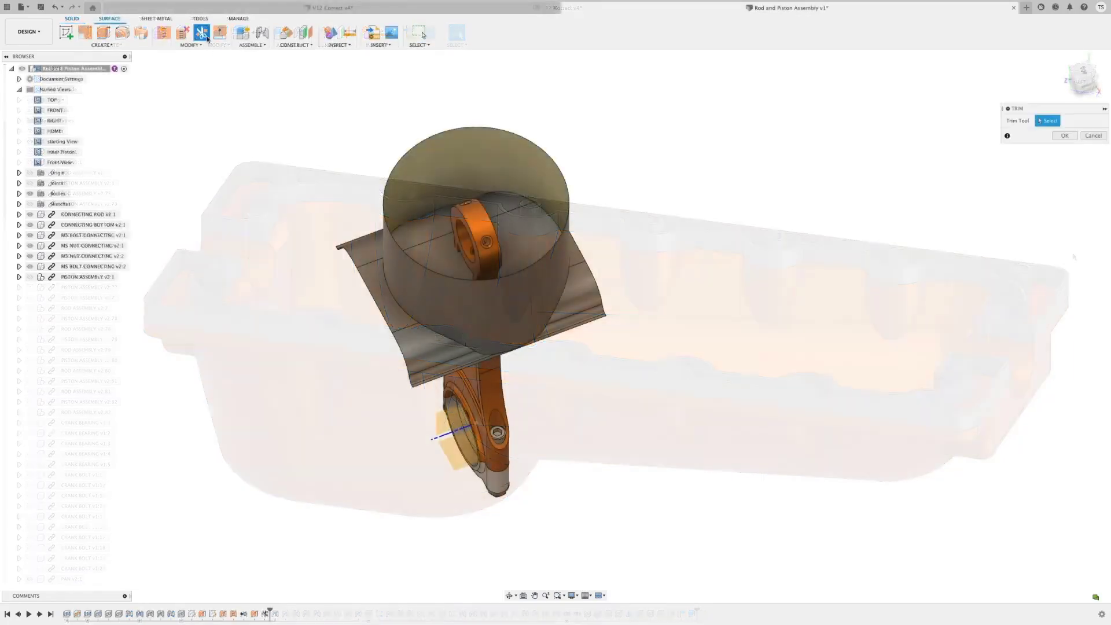
Step: Trim away the sheet outside the cylinder, using the cylinder as the trimming tool
{"action": "left_click", "coordinate": [391, 262]}
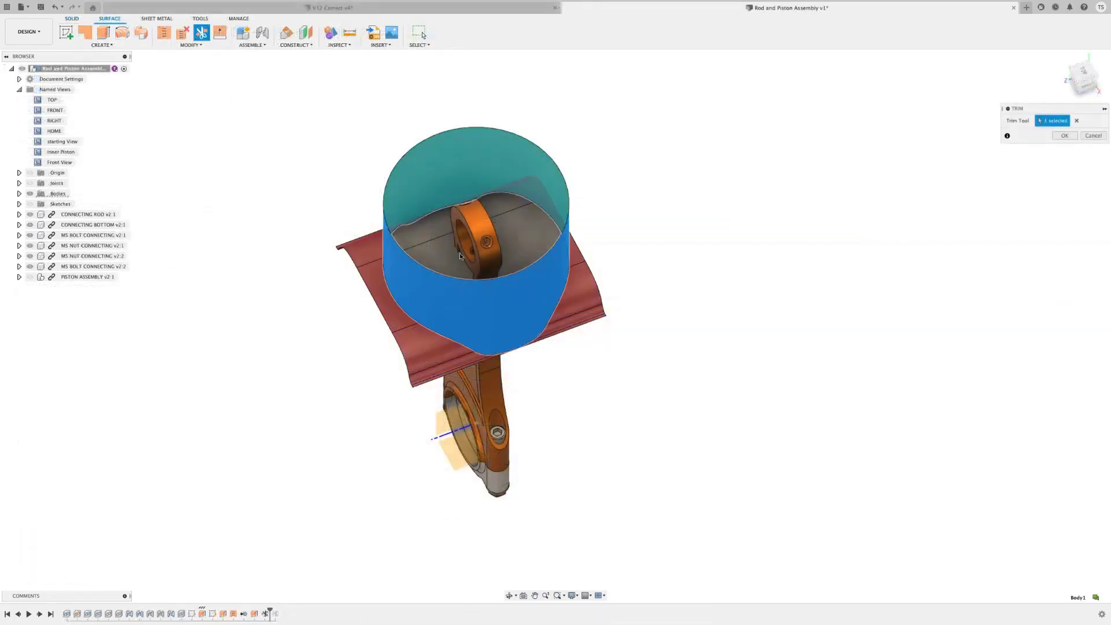
{"action": "left_click", "coordinate": [1064, 135]}
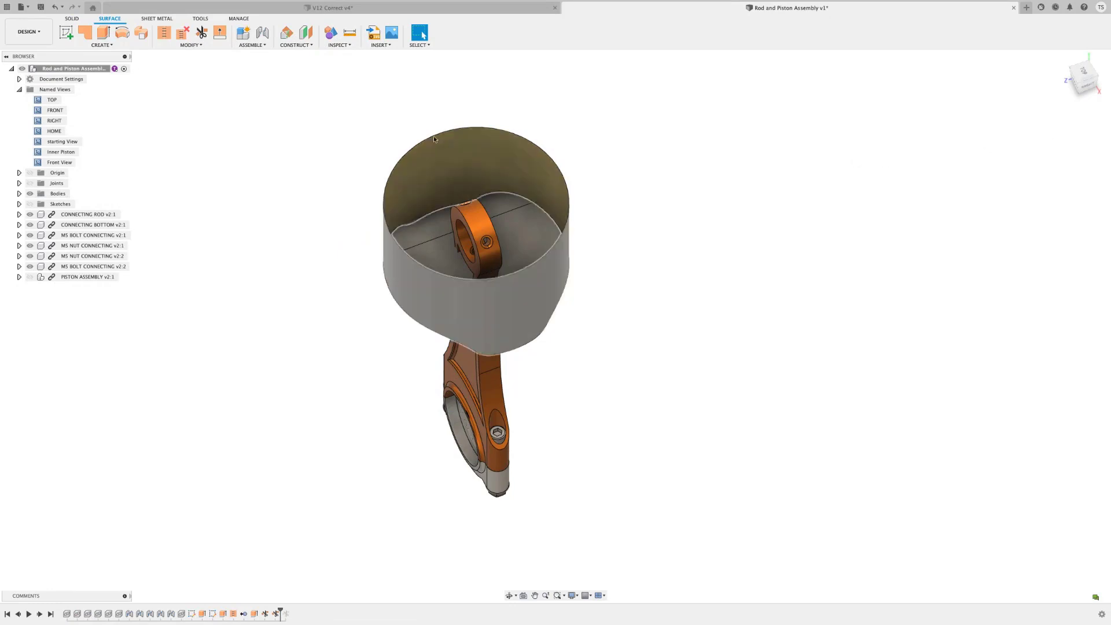
{"action": "double_click", "coordinate": [70, 163]}
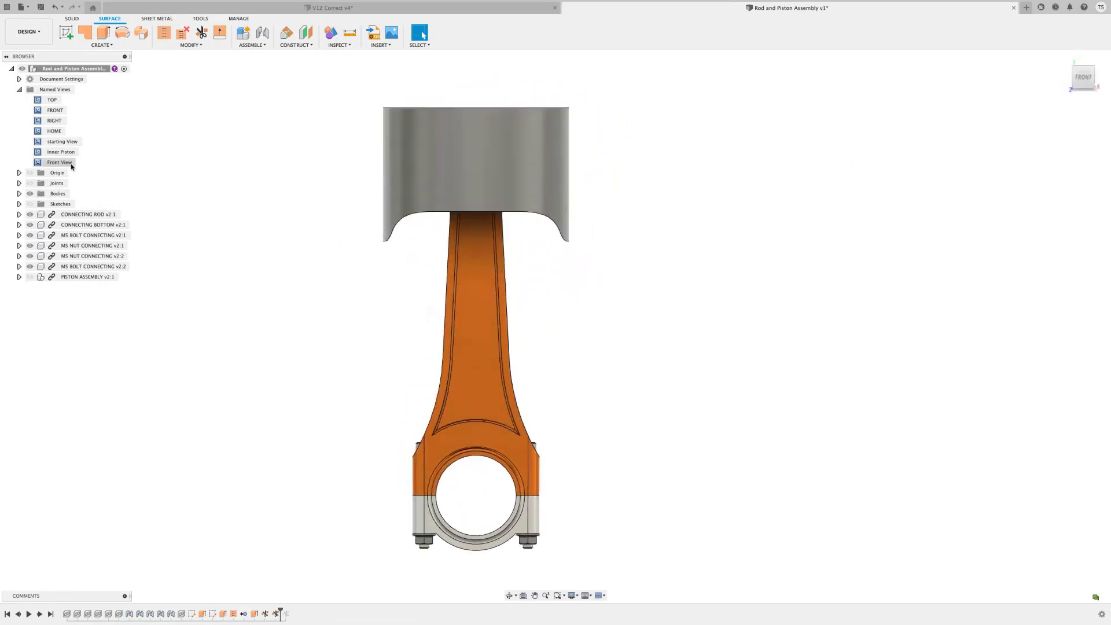
Step: Untrim the piston face with a value of 10 into a finished surface
{"action": "left_click", "coordinate": [192, 45]}
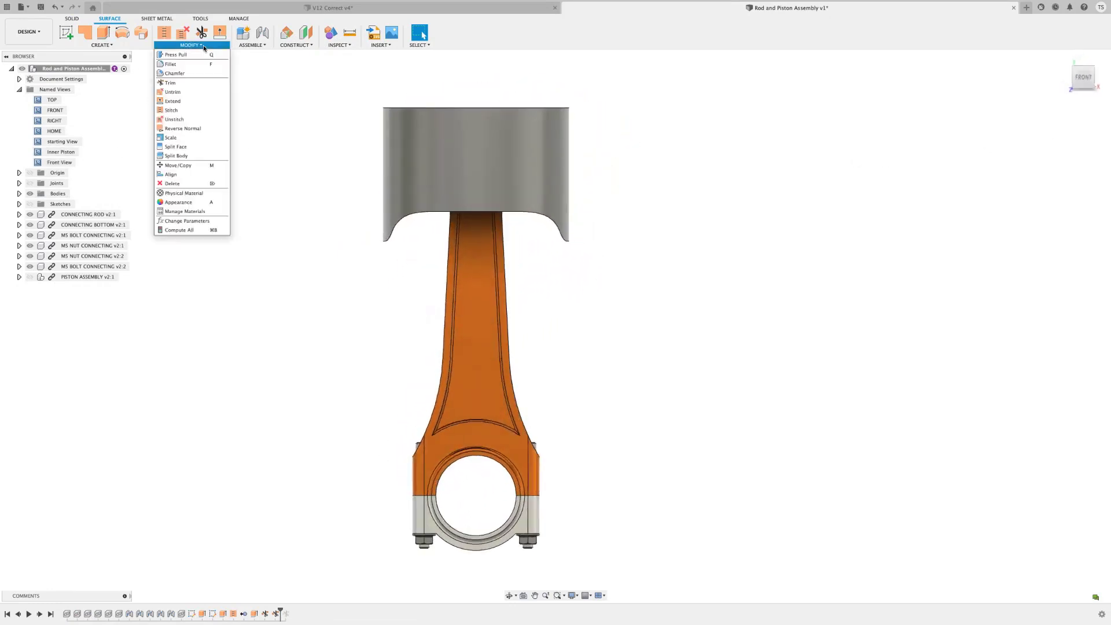
{"action": "left_click", "coordinate": [201, 91]}
{"action": "left_click", "coordinate": [383, 154]}
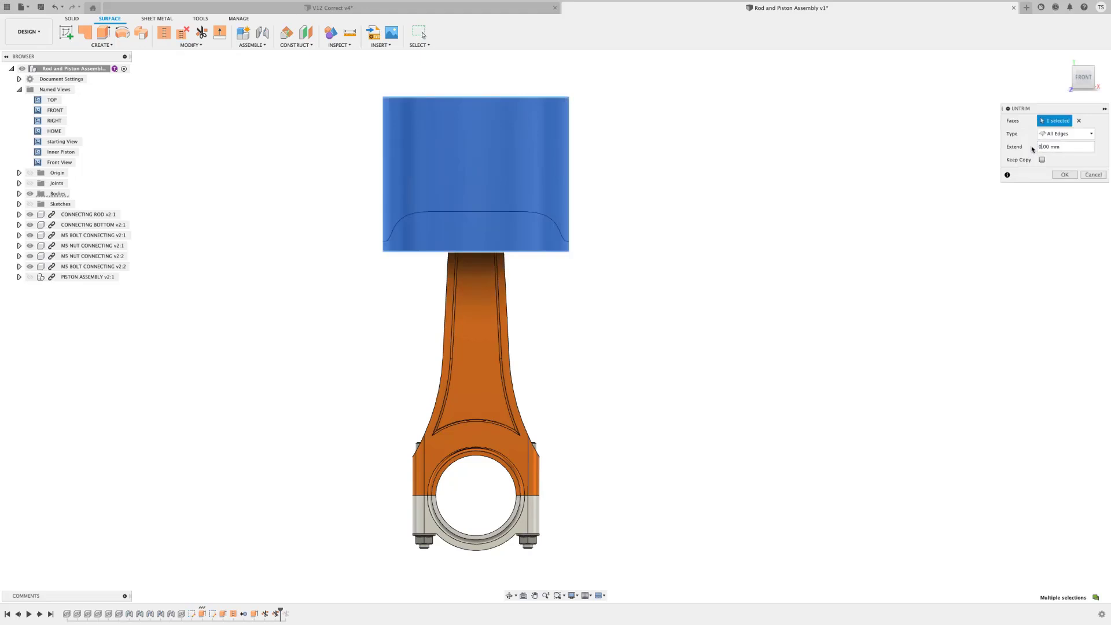
{"action": "type", "text": "10"}
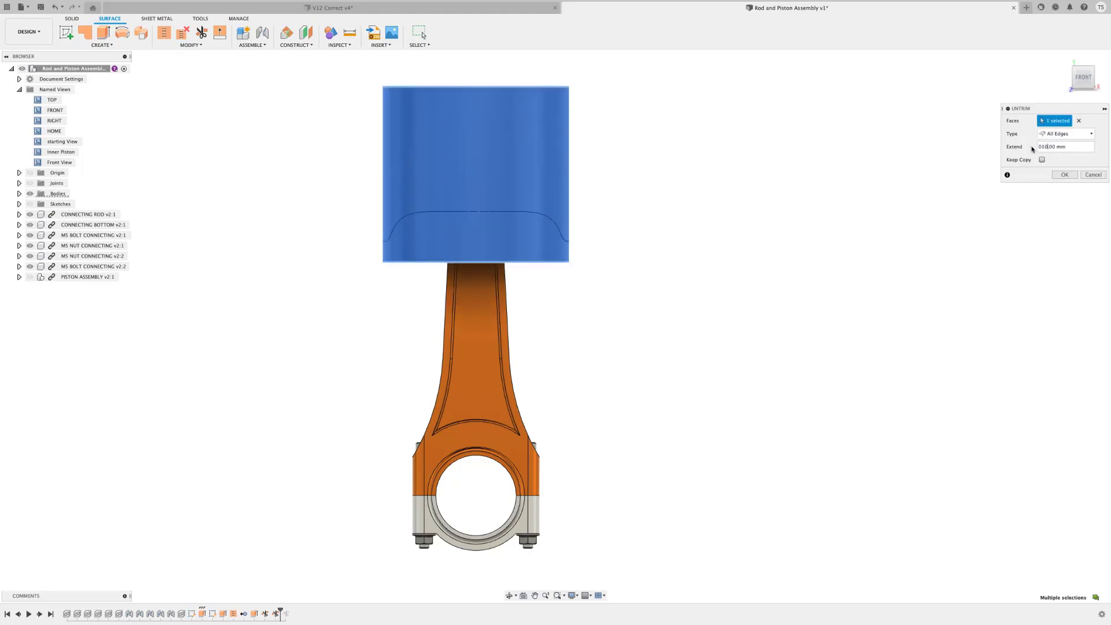
{"action": "left_click", "coordinate": [1063, 174]}
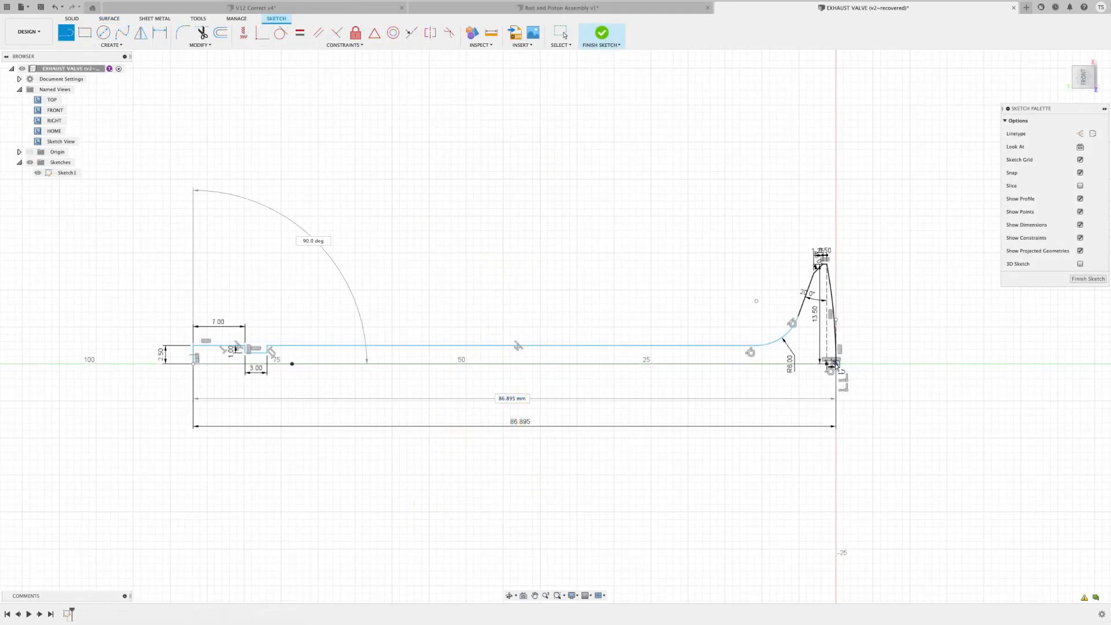
Step: Confirm the 86.895 mm length, make the bottom line construction, and finish the sketch
{"action": "key", "text": "Return"}
{"action": "key", "text": "Escape"}
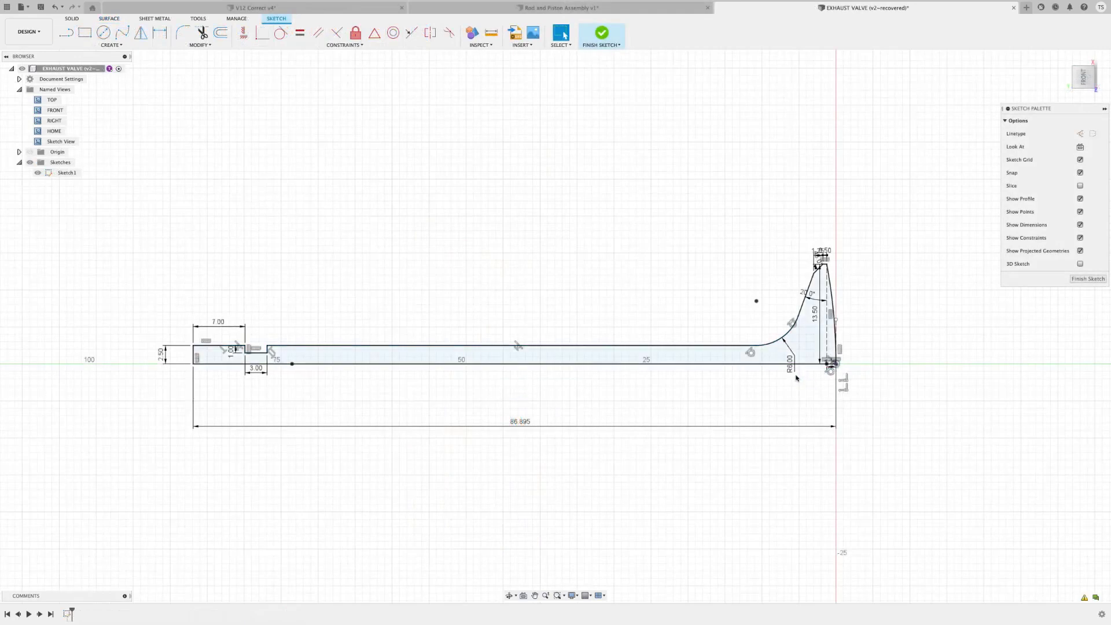
{"action": "left_click", "coordinate": [757, 364]}
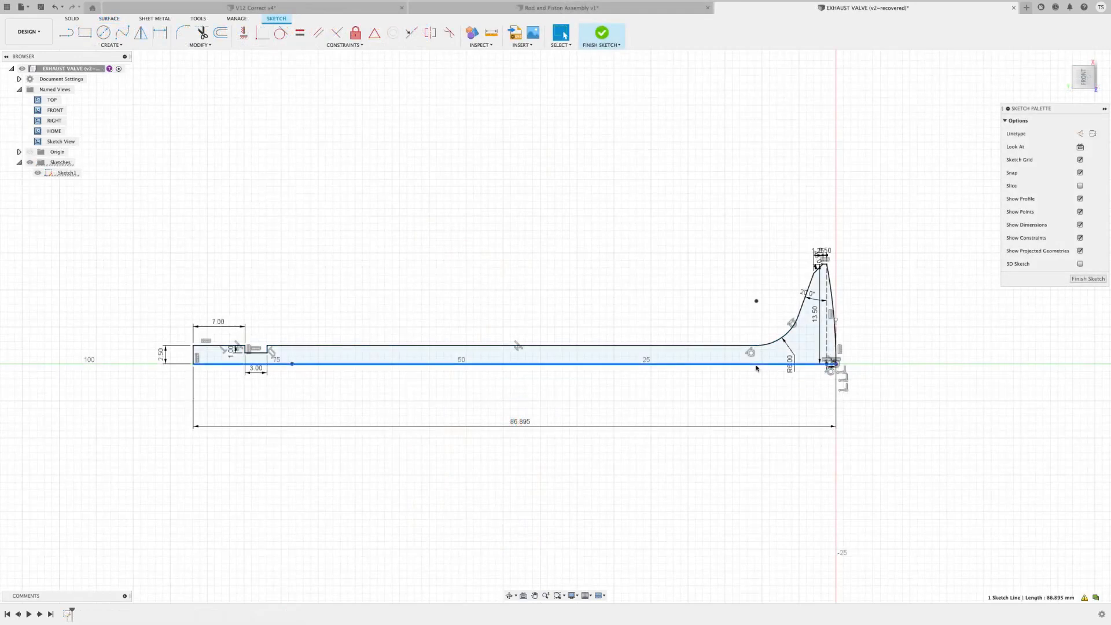
{"action": "left_click", "coordinate": [1093, 133]}
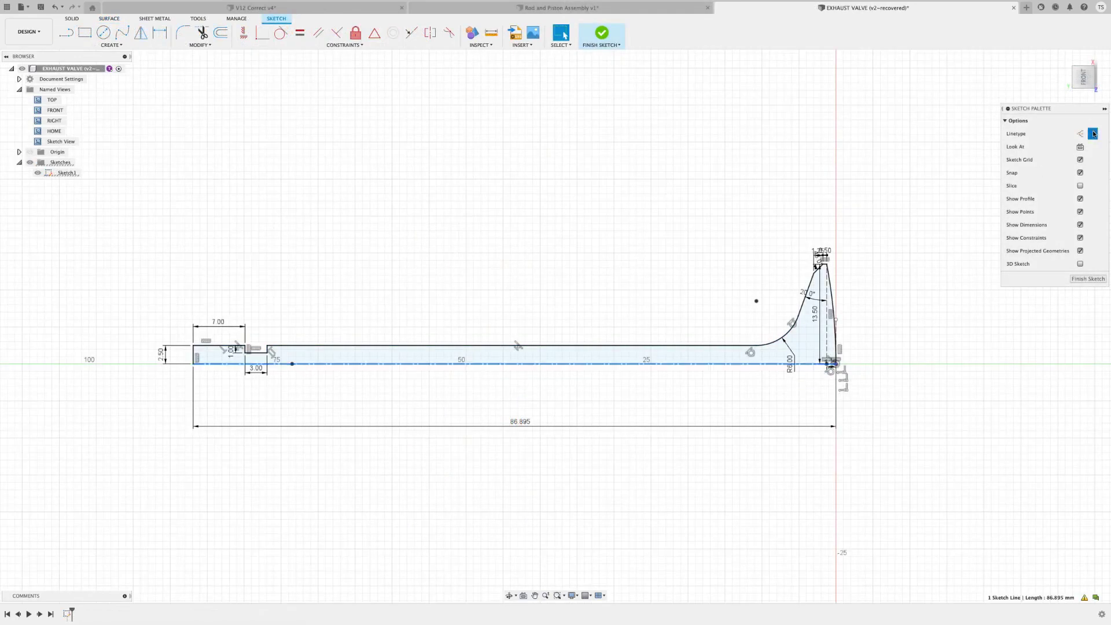
{"action": "left_click", "coordinate": [1089, 279]}
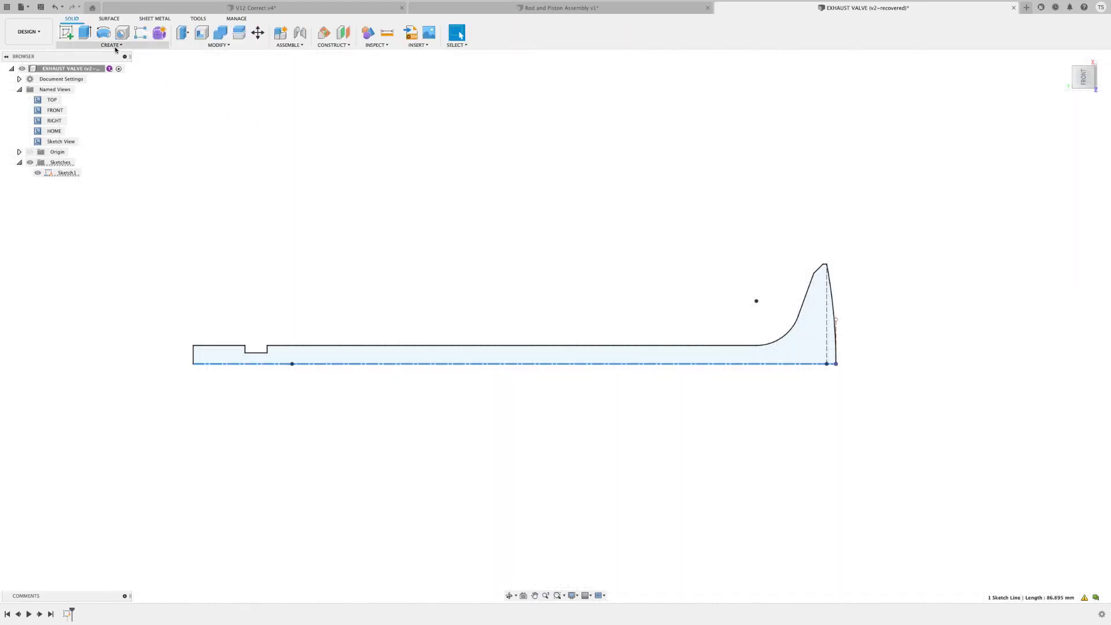
Step: Revolve the valve profile 360° into a solid and return to the home view
{"action": "left_click", "coordinate": [103, 32]}
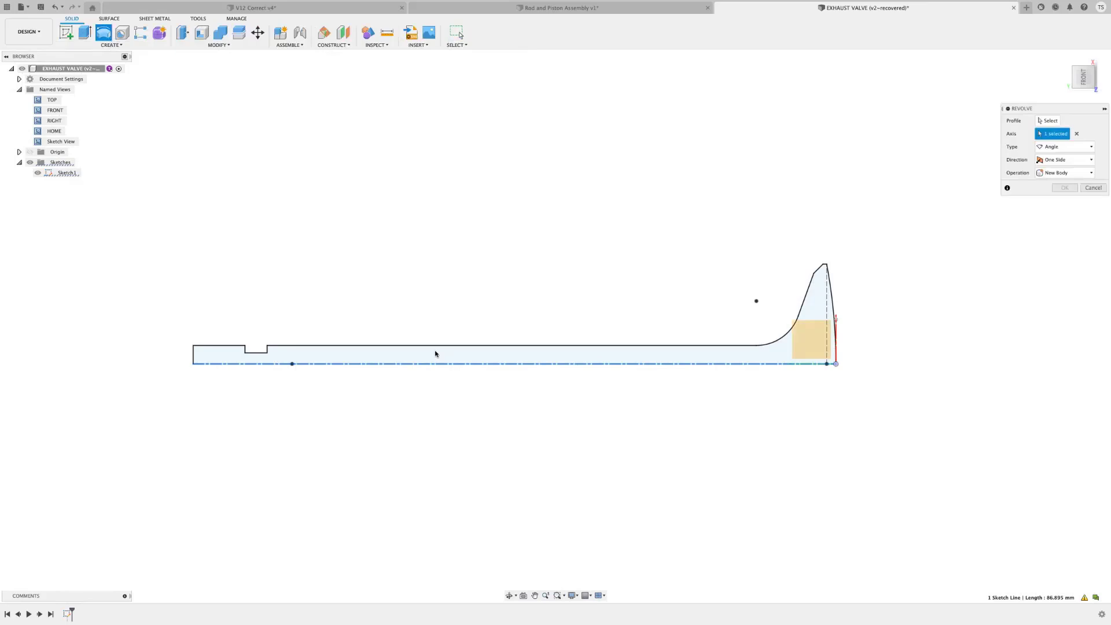
{"action": "left_click", "coordinate": [1047, 121]}
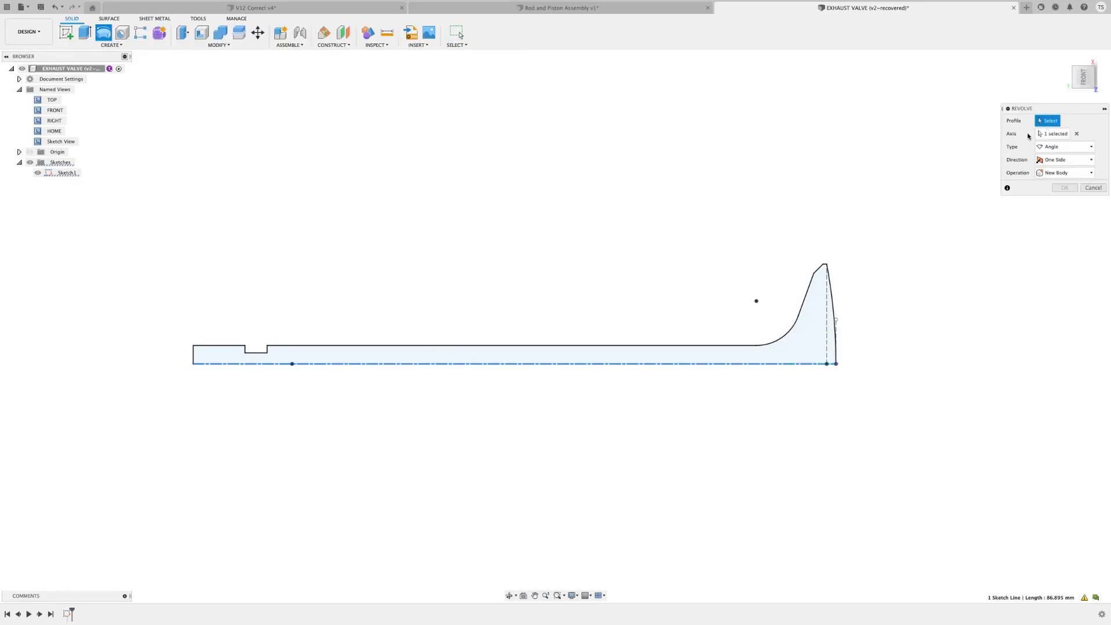
{"action": "left_click", "coordinate": [808, 342]}
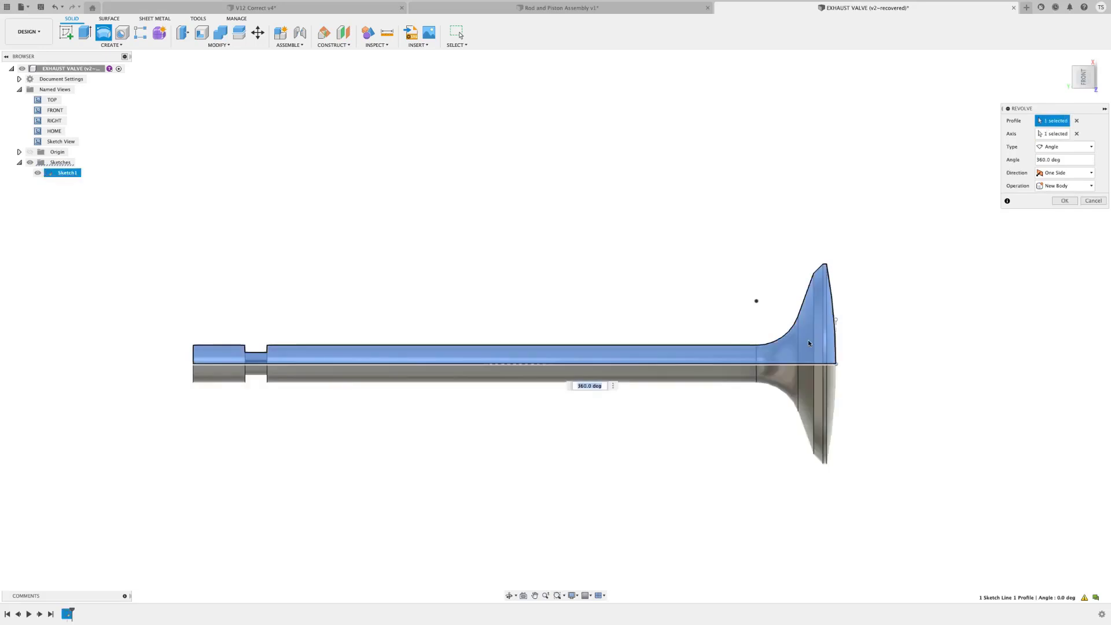
{"action": "left_click", "coordinate": [1063, 200]}
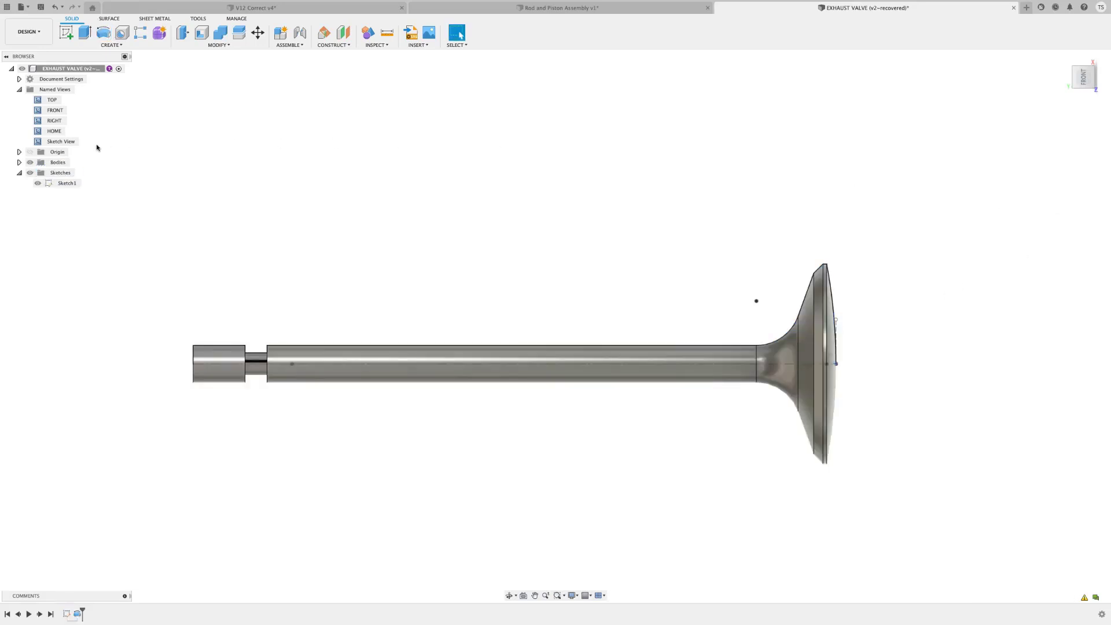
{"action": "double_click", "coordinate": [56, 131]}
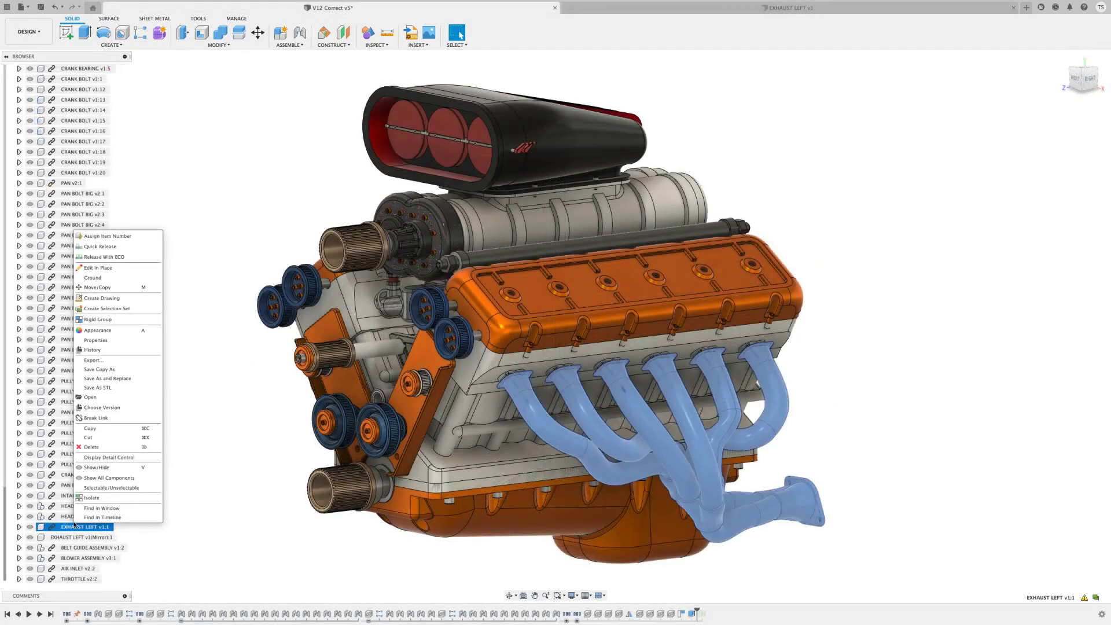
Step: Open EXHAUST LEFT in its own document and start an Isocurve Analysis
{"action": "left_click", "coordinate": [95, 507]}
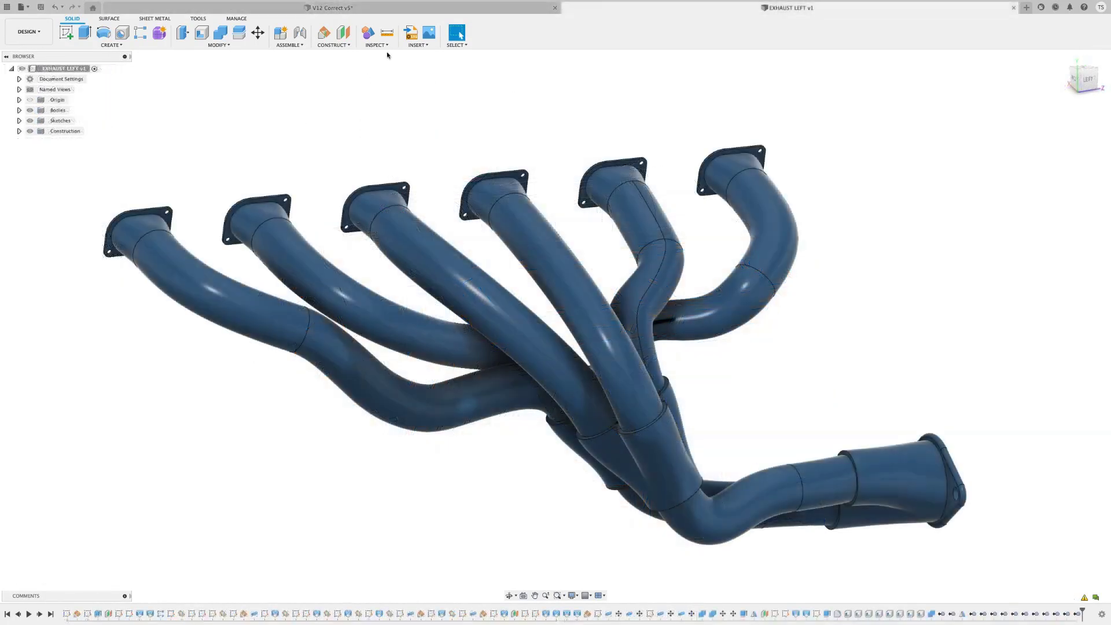
{"action": "left_click", "coordinate": [377, 45]}
{"action": "left_click", "coordinate": [414, 112]}
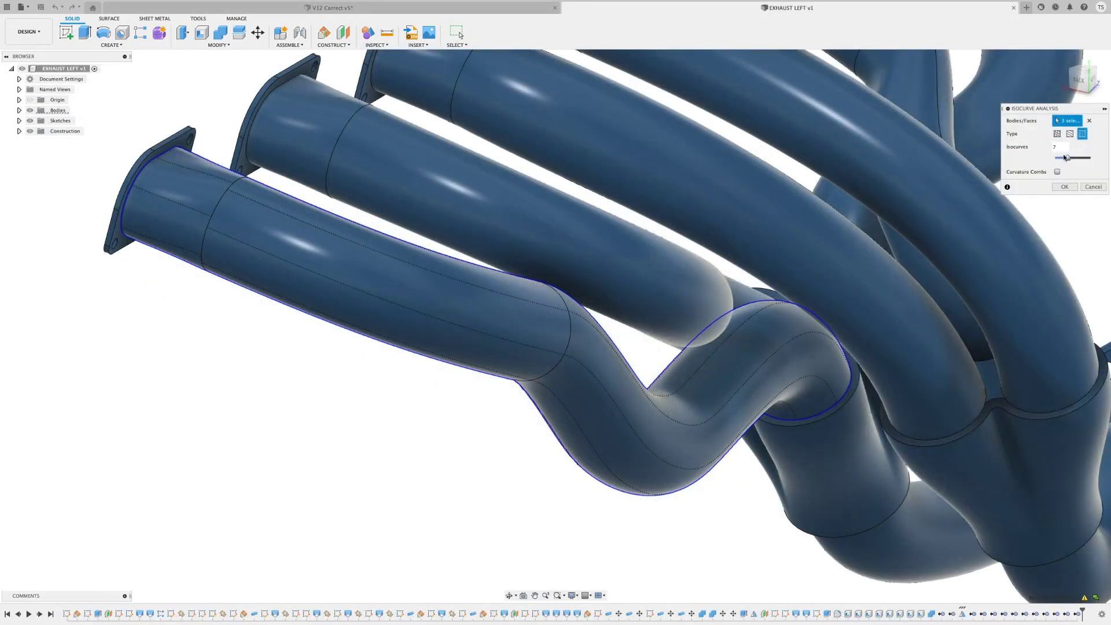
Step: Turn on curvature combs, raise the isocurve count, and display isocurves as a grid
{"action": "left_click", "coordinate": [1057, 173]}
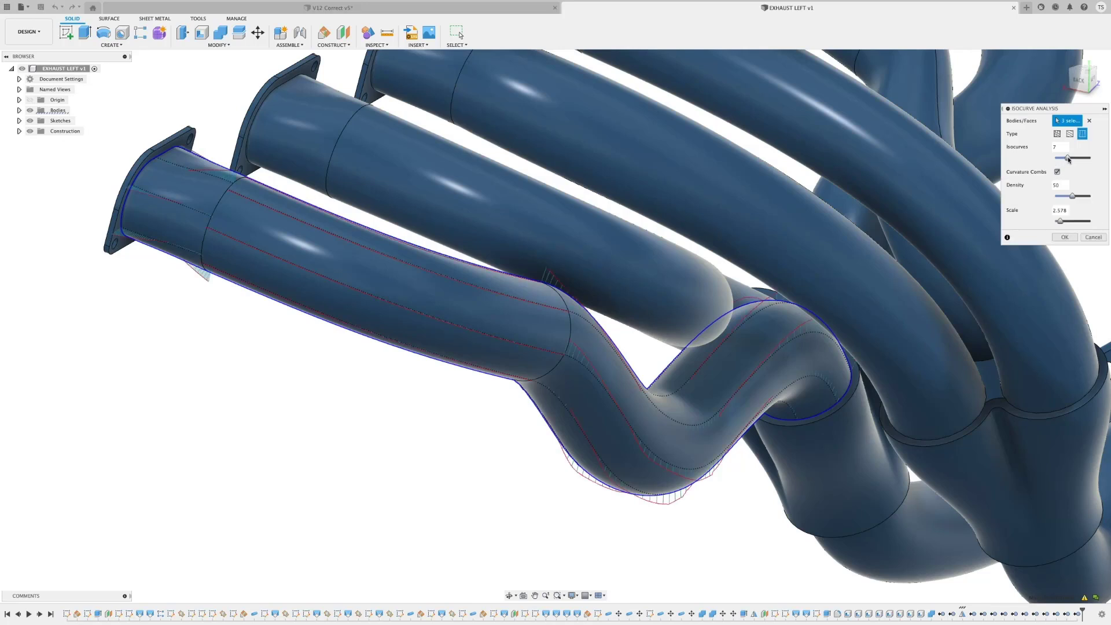
{"action": "left_click_drag", "start_coordinate": [1067, 157], "coordinate": [1083, 160]}
{"action": "left_click", "coordinate": [1070, 134]}
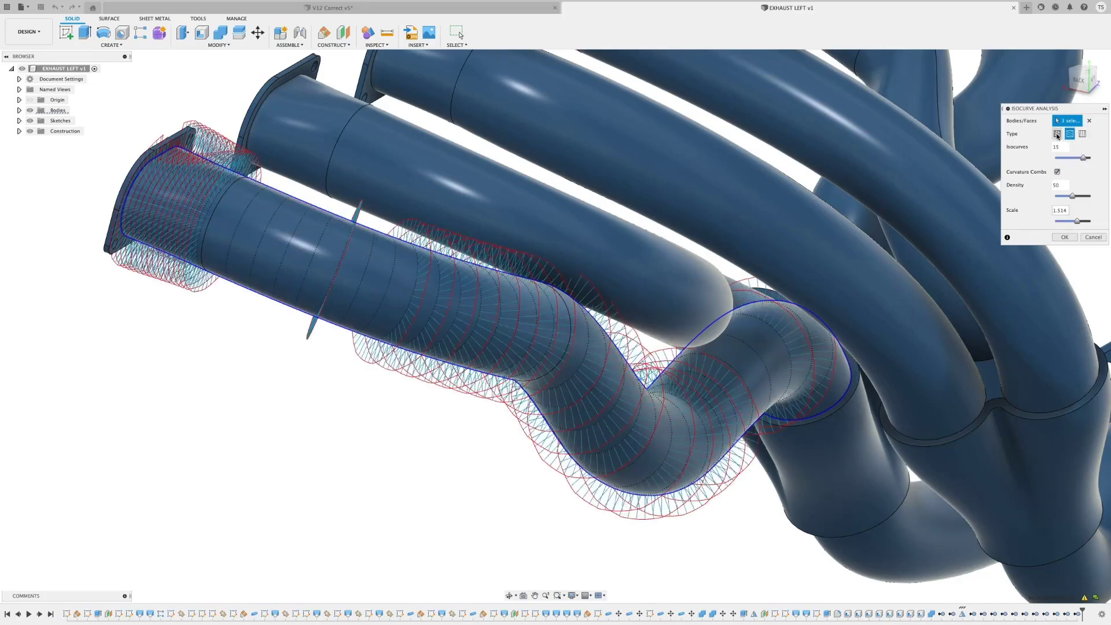
{"action": "left_click", "coordinate": [1057, 134]}
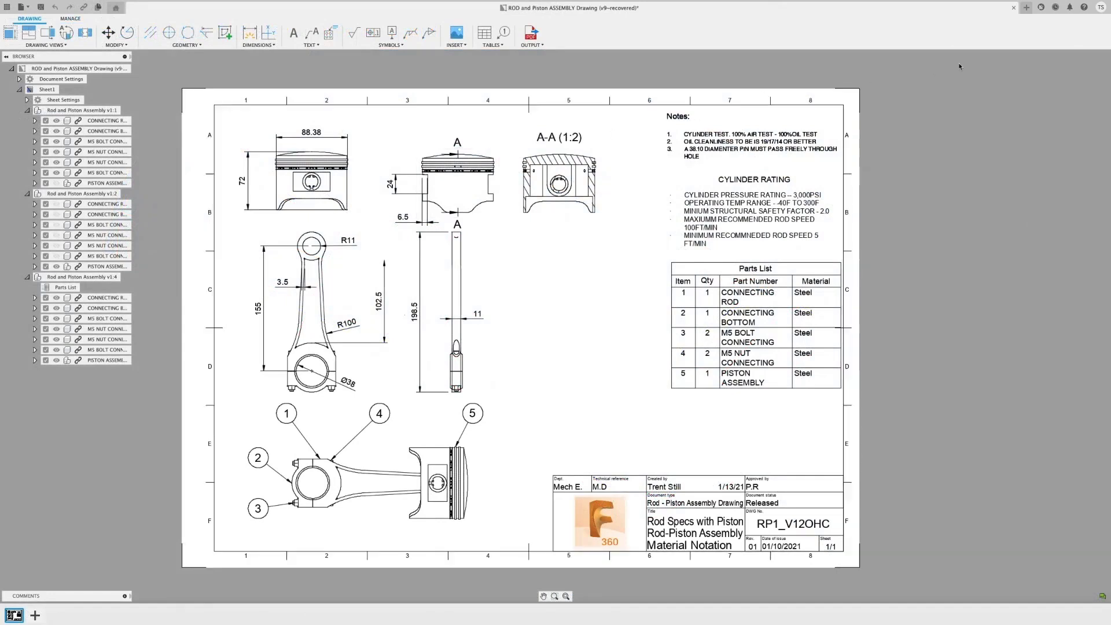
Step: Tick Break View under Preferences > Preview Features, apply it, and close Preferences
{"action": "left_click", "coordinate": [1100, 7]}
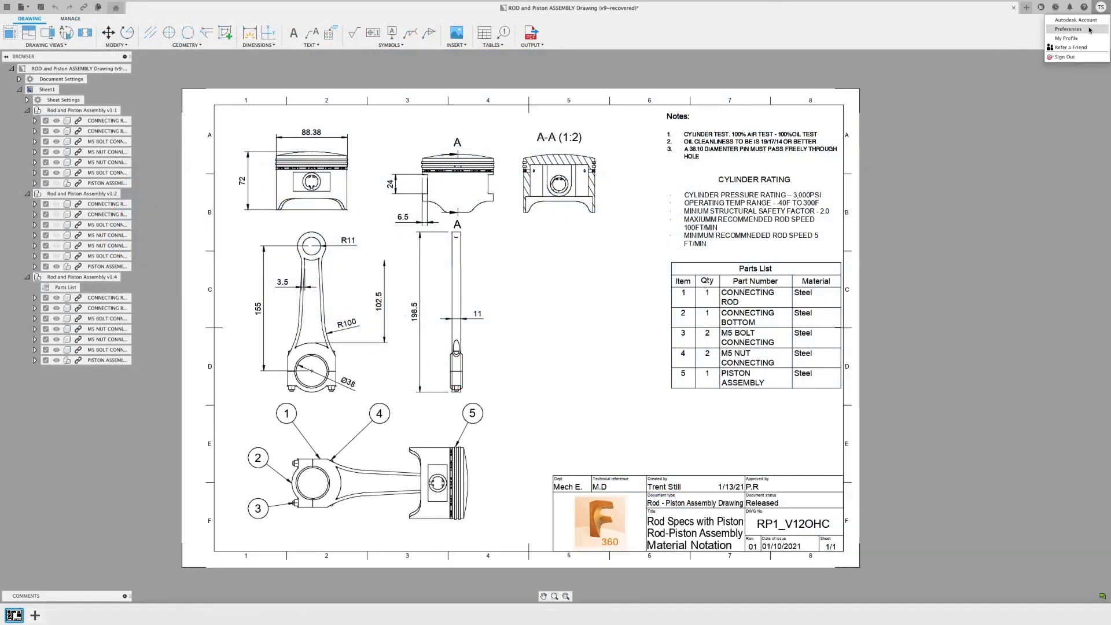
{"action": "left_click", "coordinate": [1089, 30]}
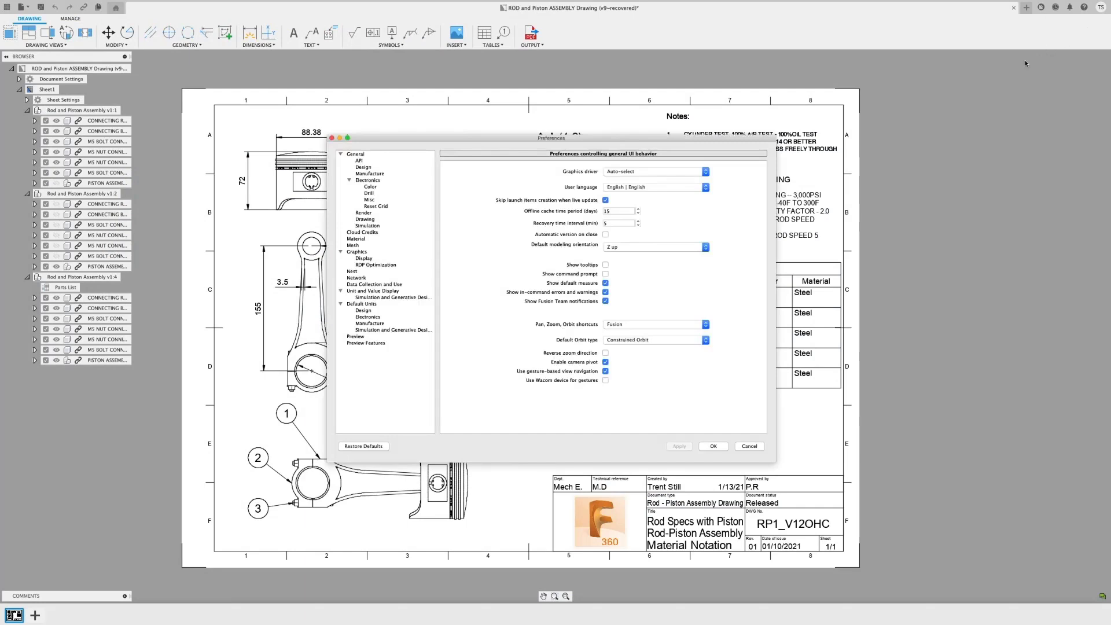
{"action": "left_click", "coordinate": [395, 344]}
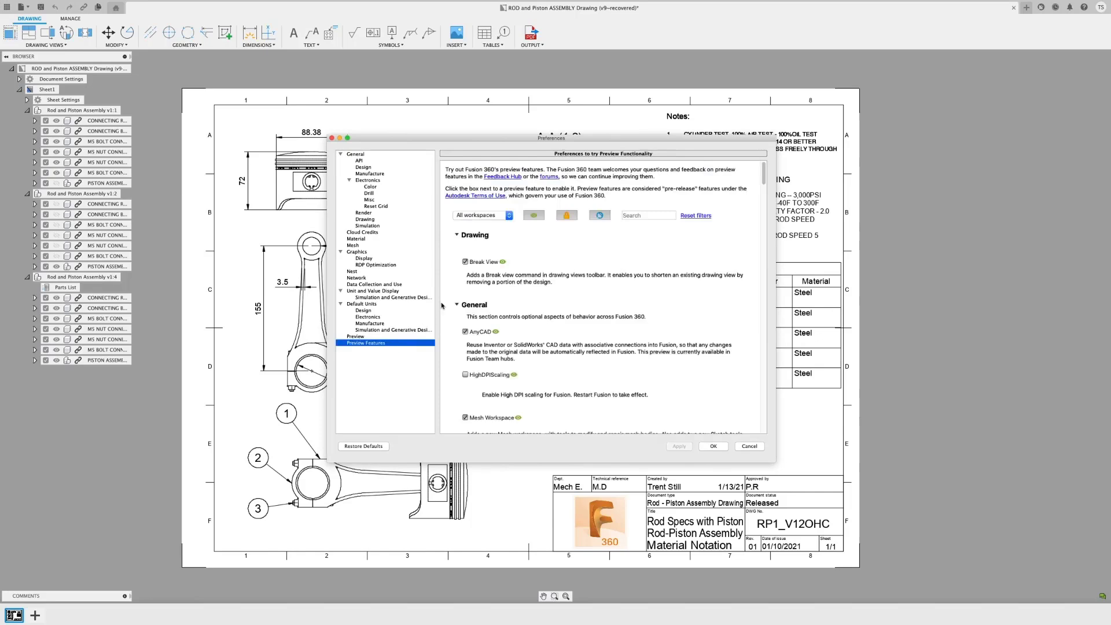
{"action": "left_click", "coordinate": [466, 264]}
{"action": "left_click", "coordinate": [466, 263]}
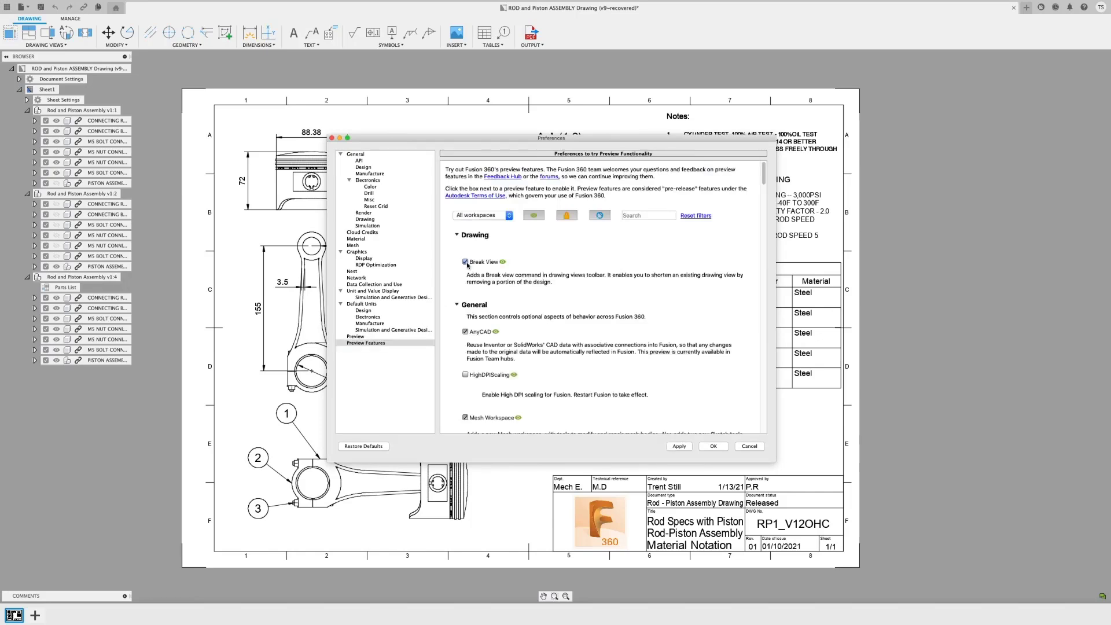
{"action": "left_click", "coordinate": [673, 446]}
{"action": "left_click", "coordinate": [706, 448]}
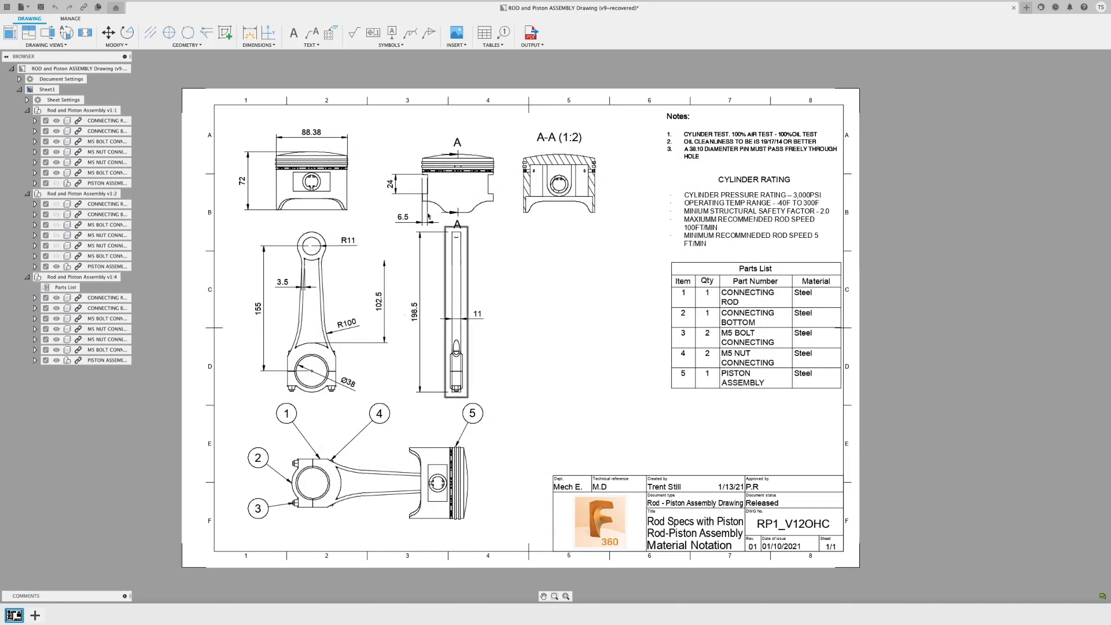
Step: Break the connecting rod view between two points on the shank
{"action": "left_click", "coordinate": [86, 33]}
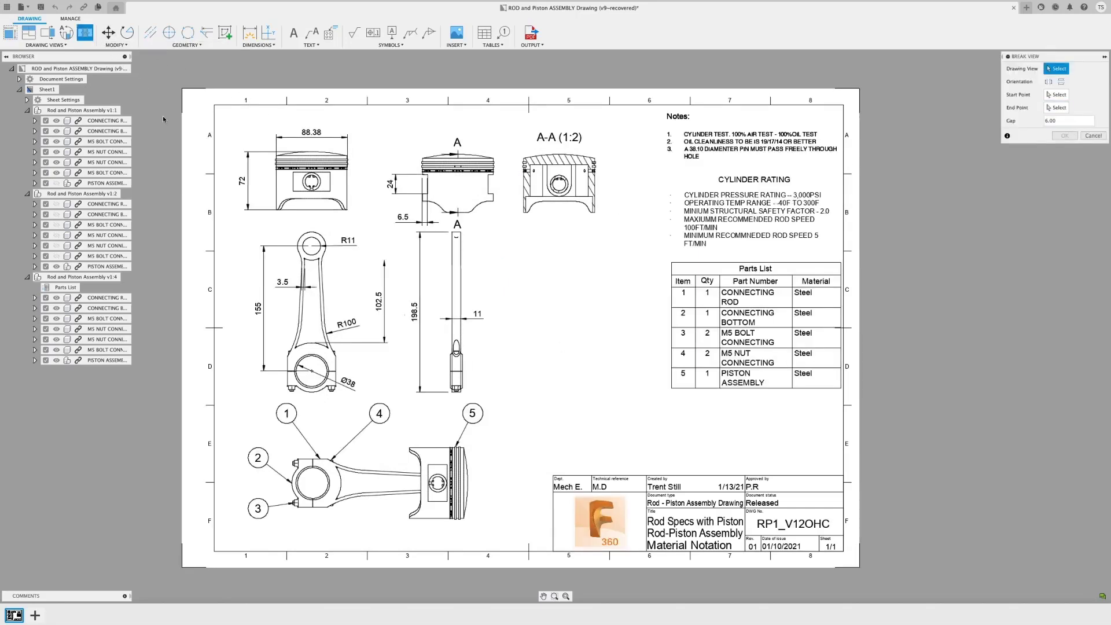
{"action": "left_click", "coordinate": [300, 314]}
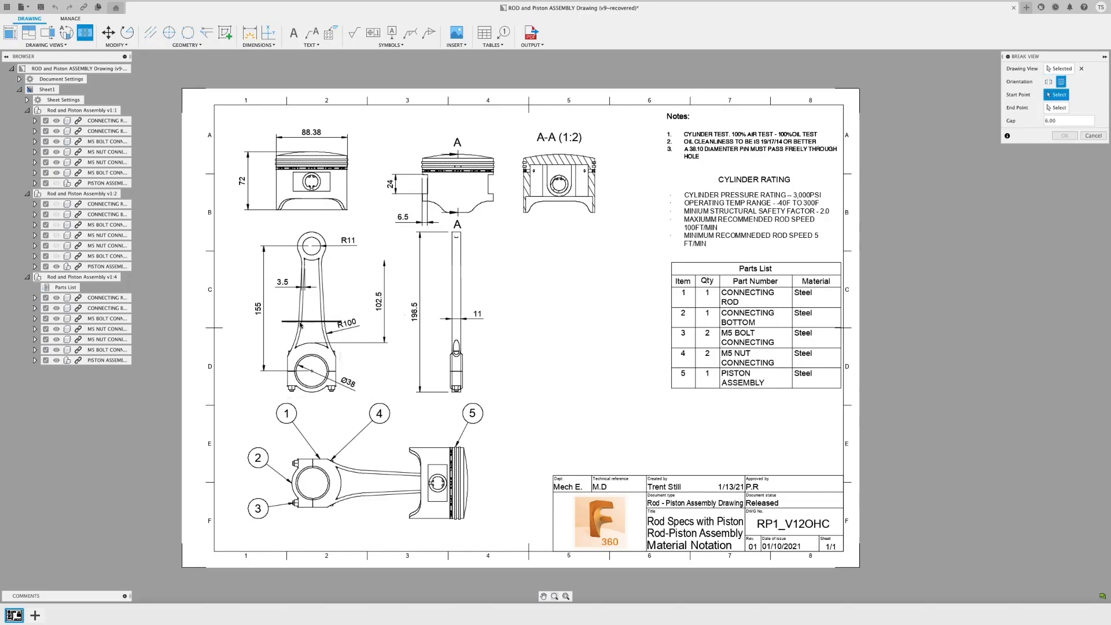
{"action": "left_click", "coordinate": [301, 321]}
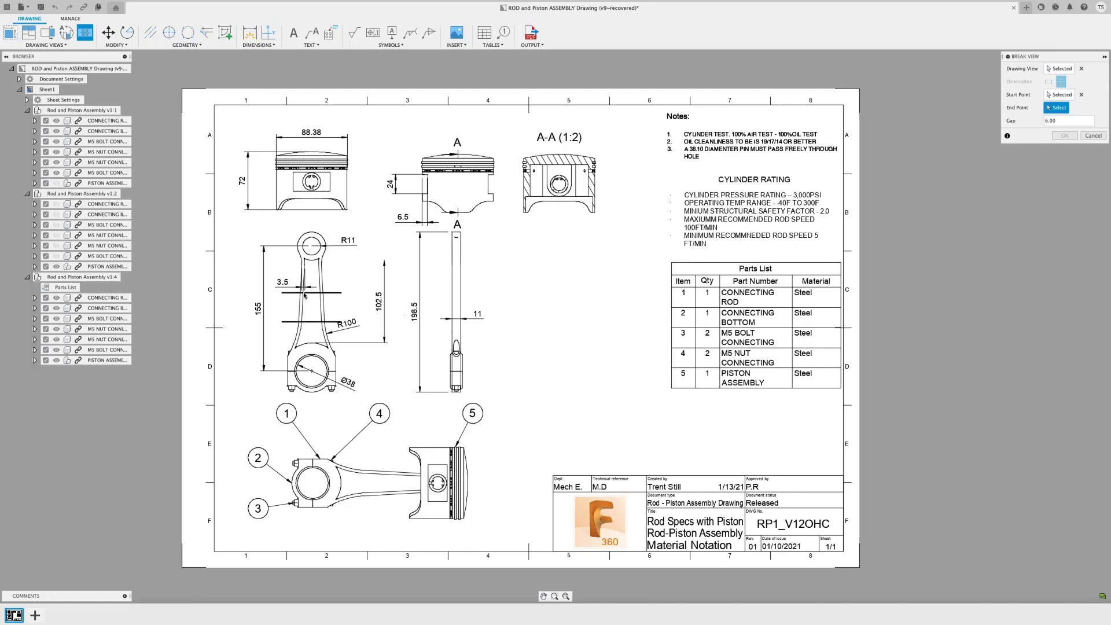
{"action": "left_click", "coordinate": [303, 292]}
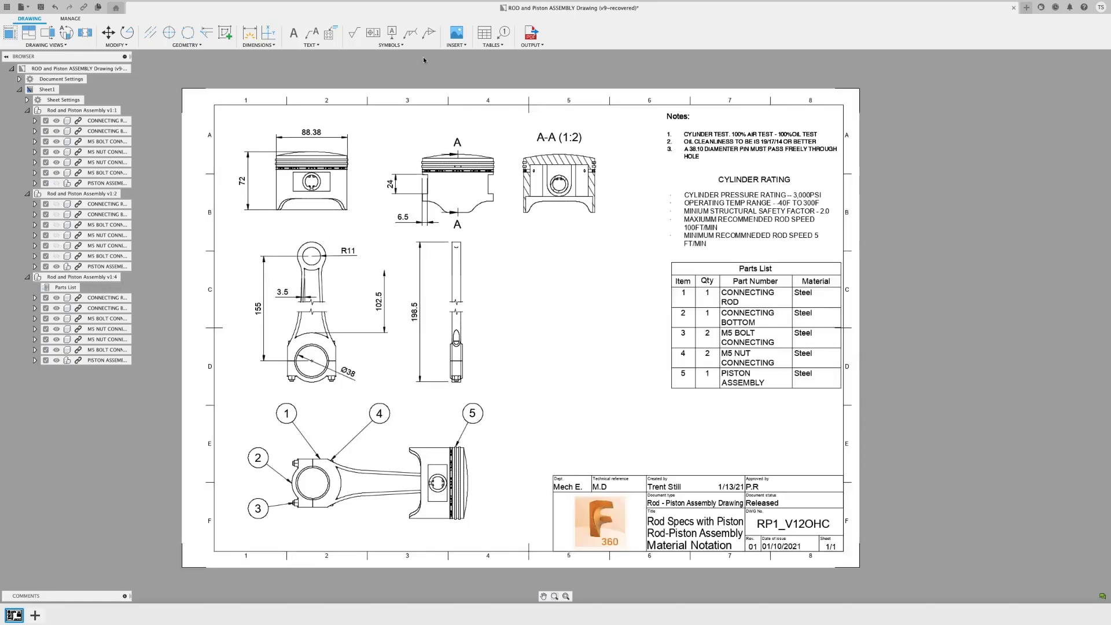
Step: Attach a Taper and Slope symbol to the rod edge with dimension 1 for 1:1
{"action": "left_click", "coordinate": [431, 39]}
{"action": "left_click", "coordinate": [340, 287]}
{"action": "left_click", "coordinate": [345, 287]}
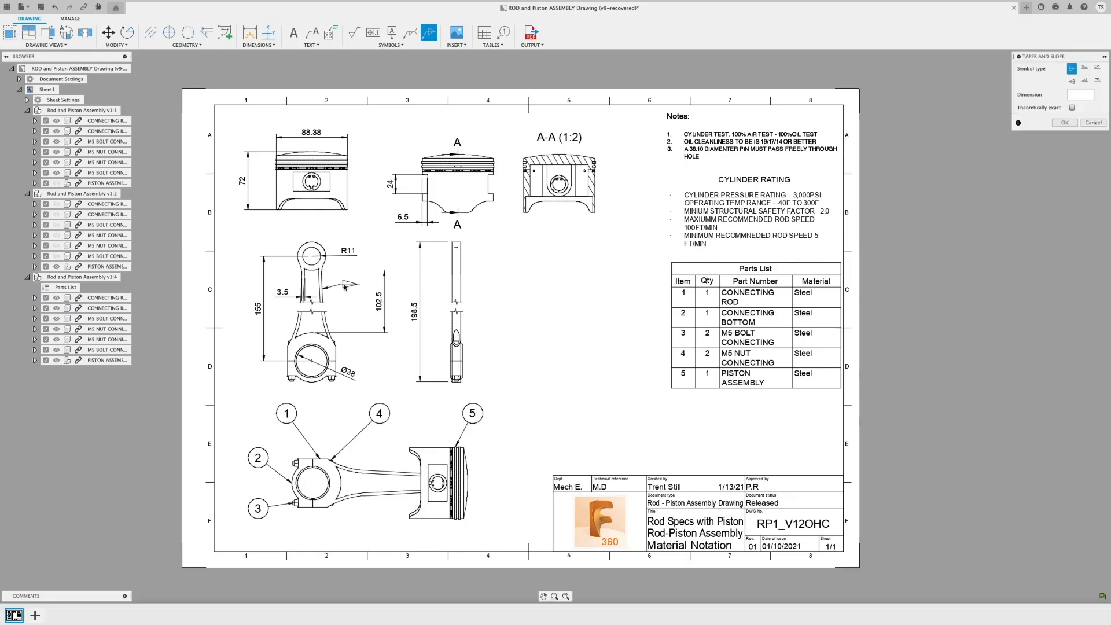
{"action": "left_click", "coordinate": [1071, 94]}
{"action": "left_click", "coordinate": [1066, 123]}
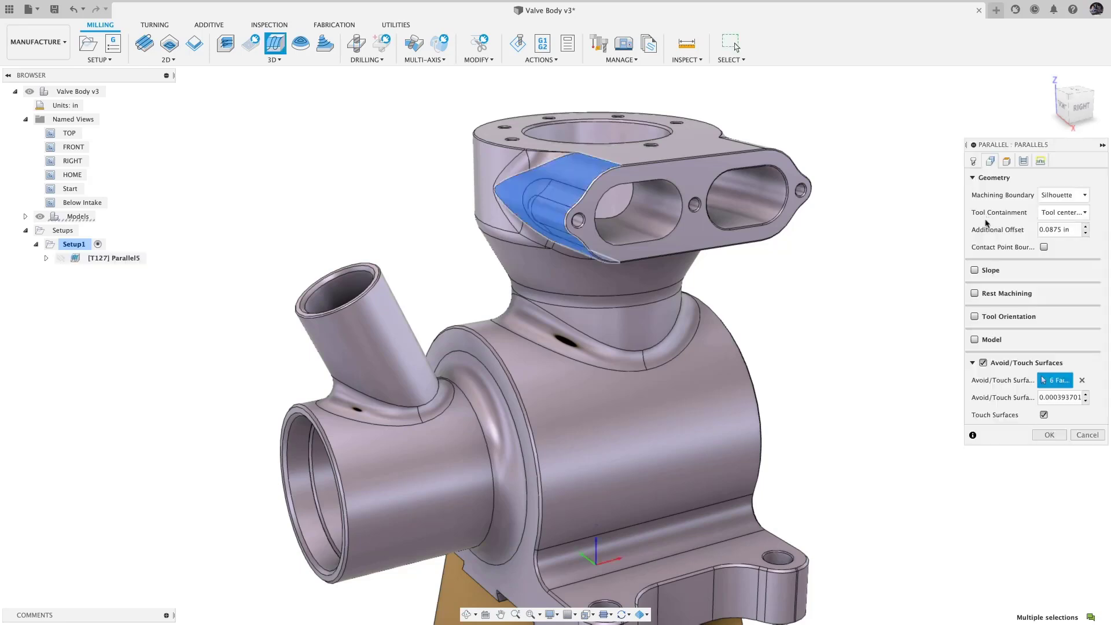
Step: Enable Tool Orientation with the top flange edge as a flipped Z axis and regenerate
{"action": "left_click", "coordinate": [974, 316]}
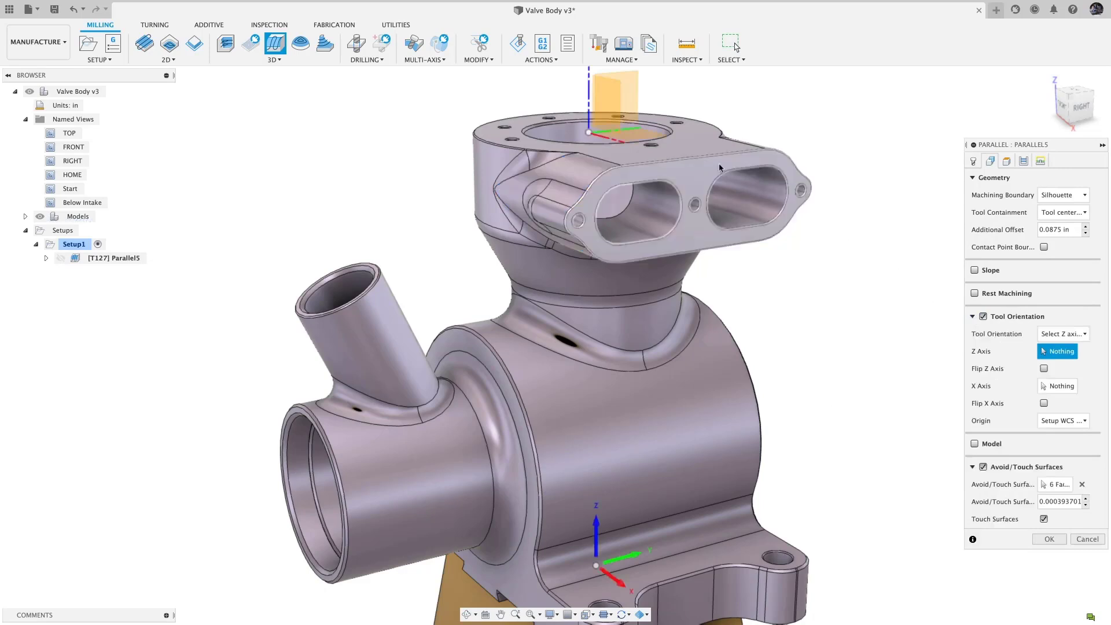
{"action": "left_click", "coordinate": [703, 155]}
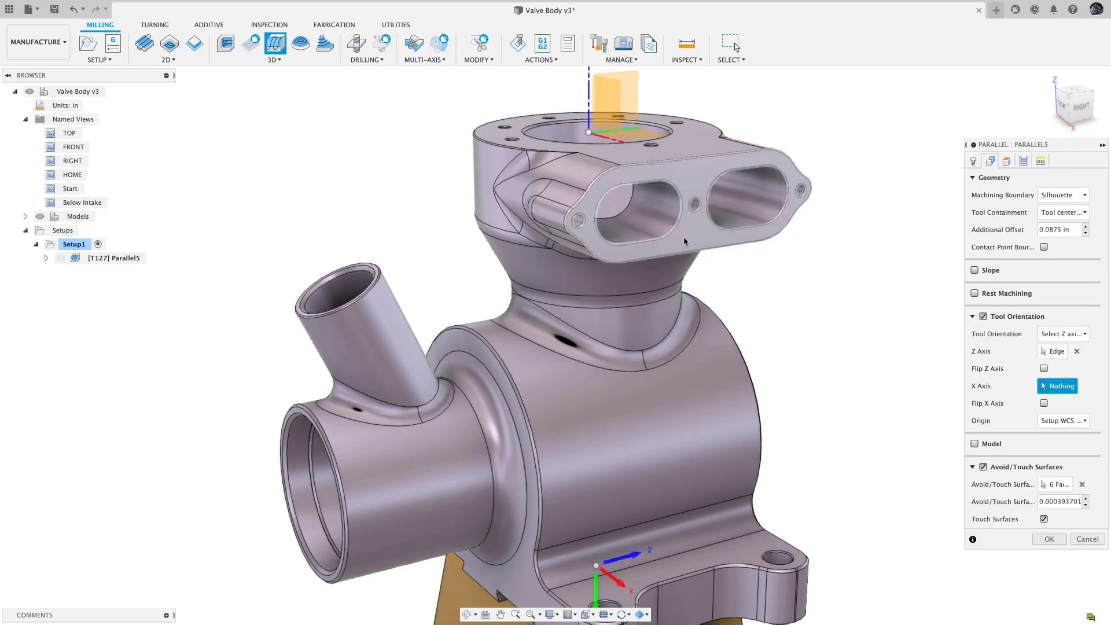
{"action": "left_click", "coordinate": [638, 552]}
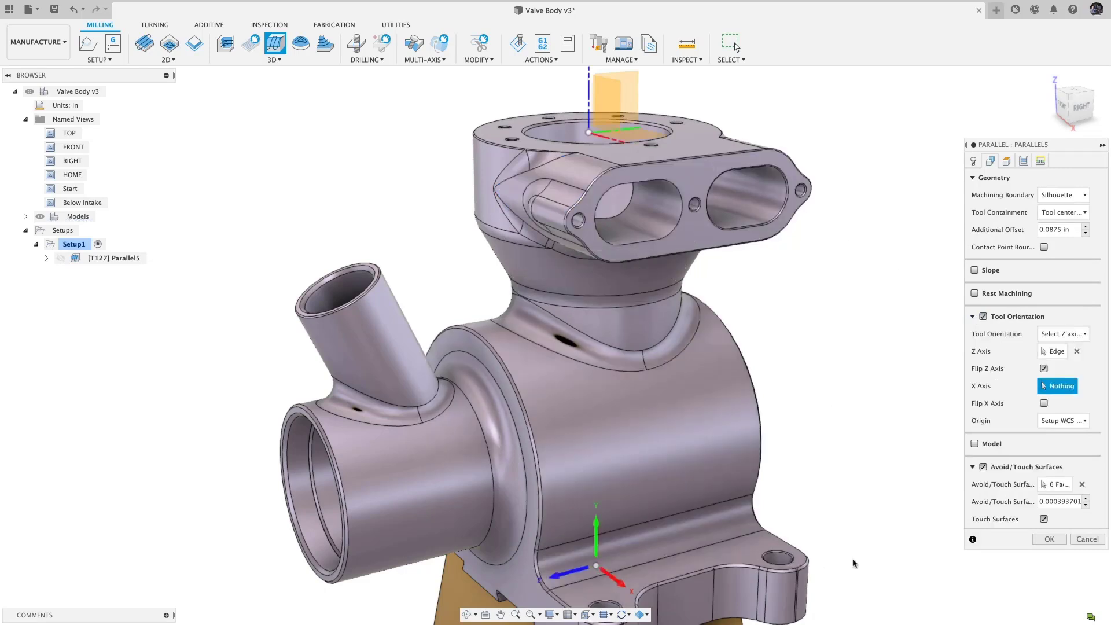
{"action": "left_click", "coordinate": [1039, 540]}
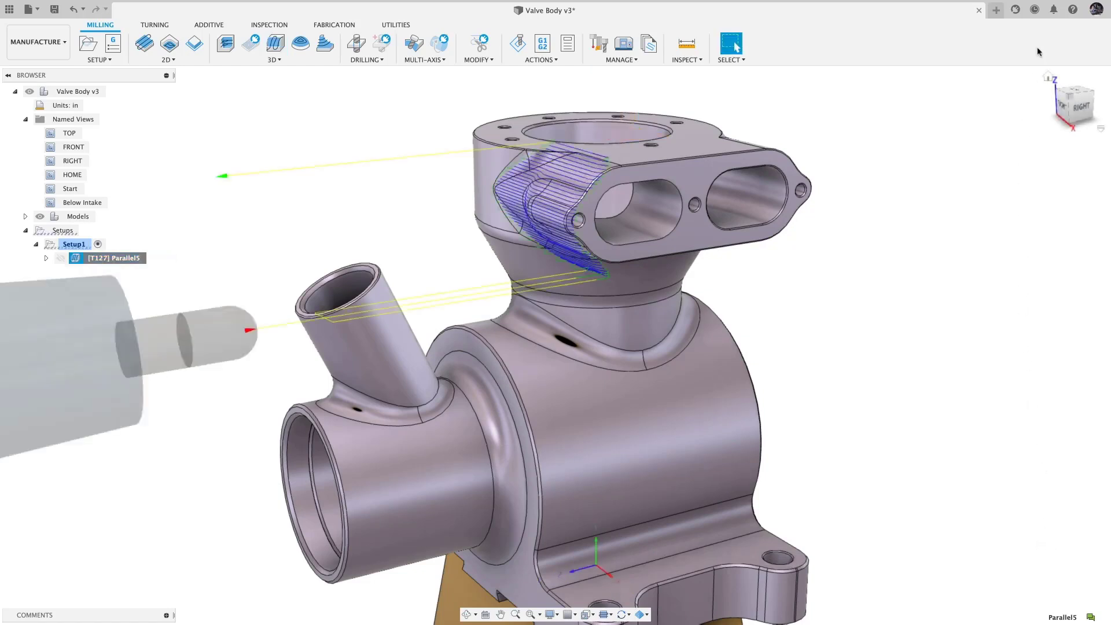
Step: Purchase 1-day Machining extension access for 25 cloud credits in the Extension Manager
{"action": "left_click", "coordinate": [1016, 10]}
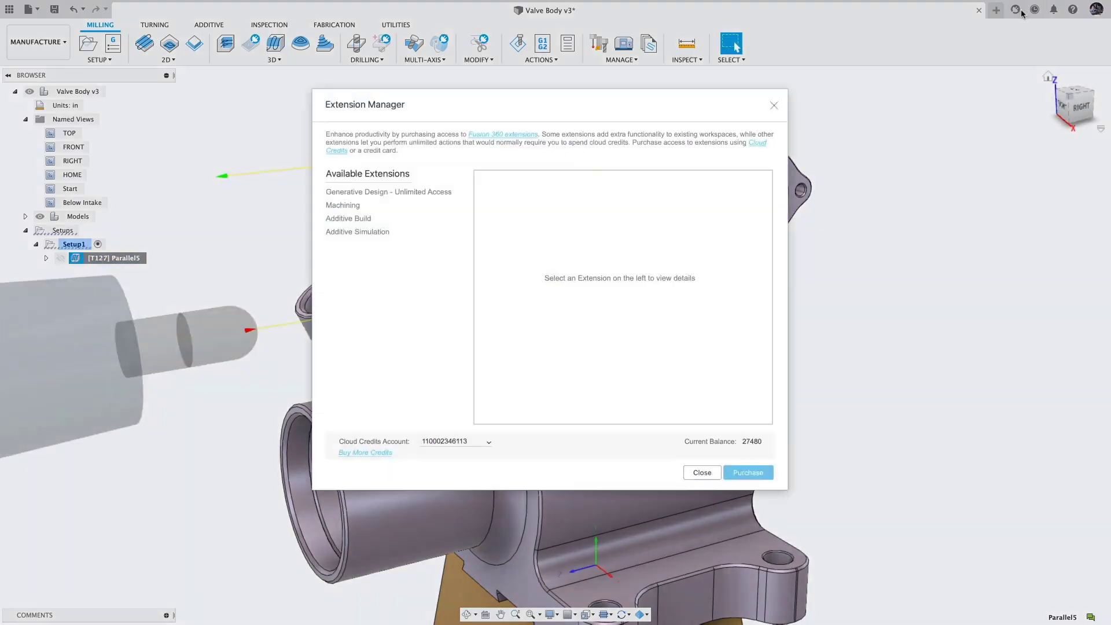
{"action": "left_click", "coordinate": [389, 210]}
{"action": "left_click", "coordinate": [720, 185]}
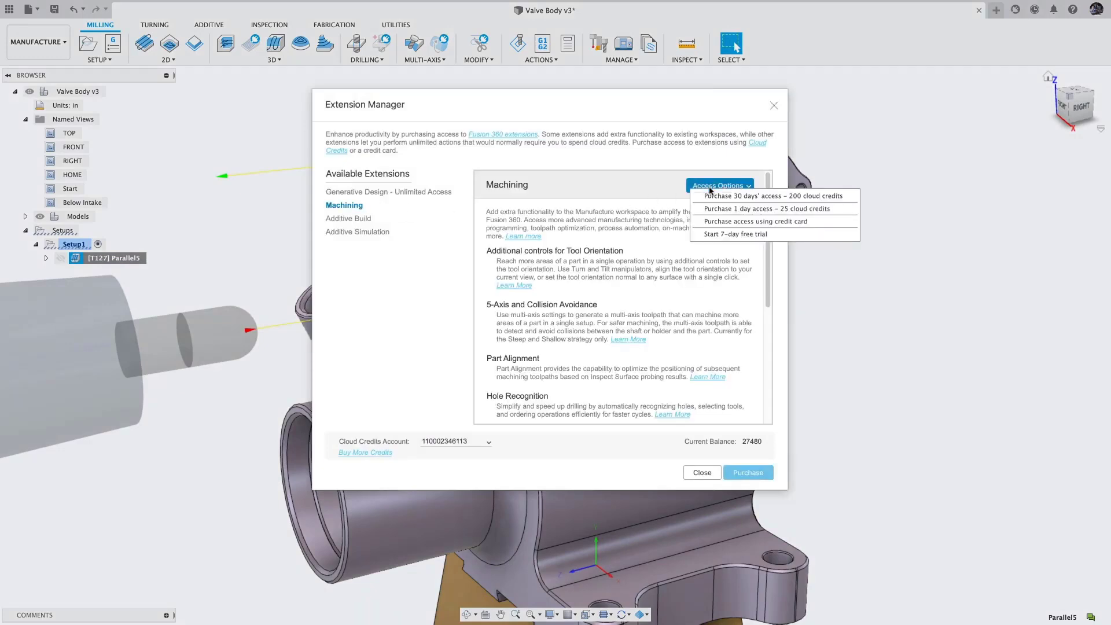
{"action": "left_click", "coordinate": [729, 208]}
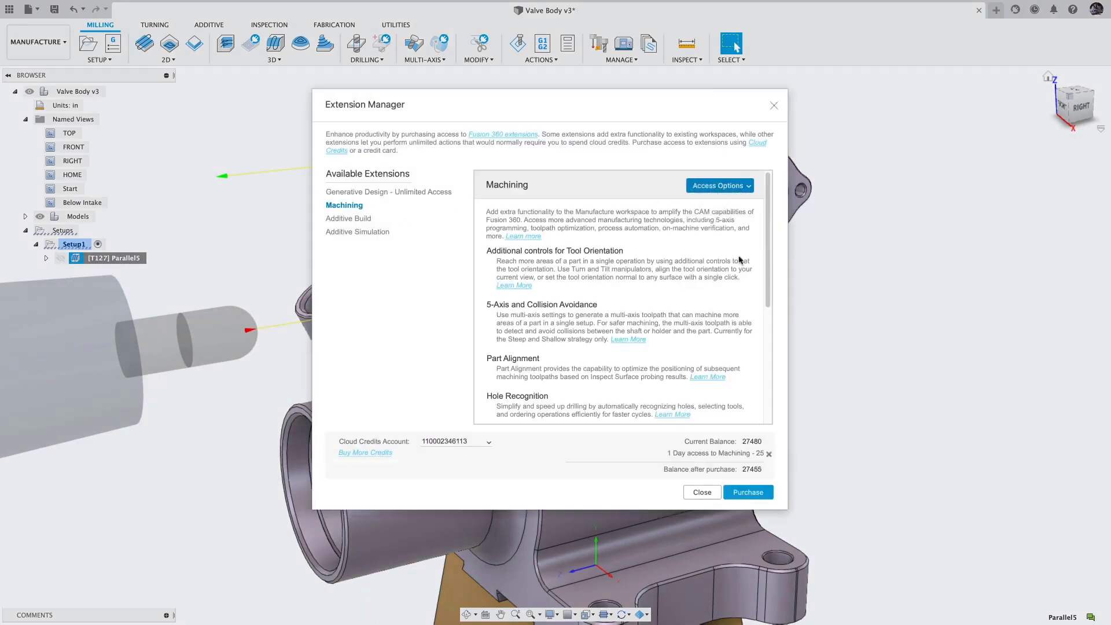
{"action": "left_click", "coordinate": [759, 494]}
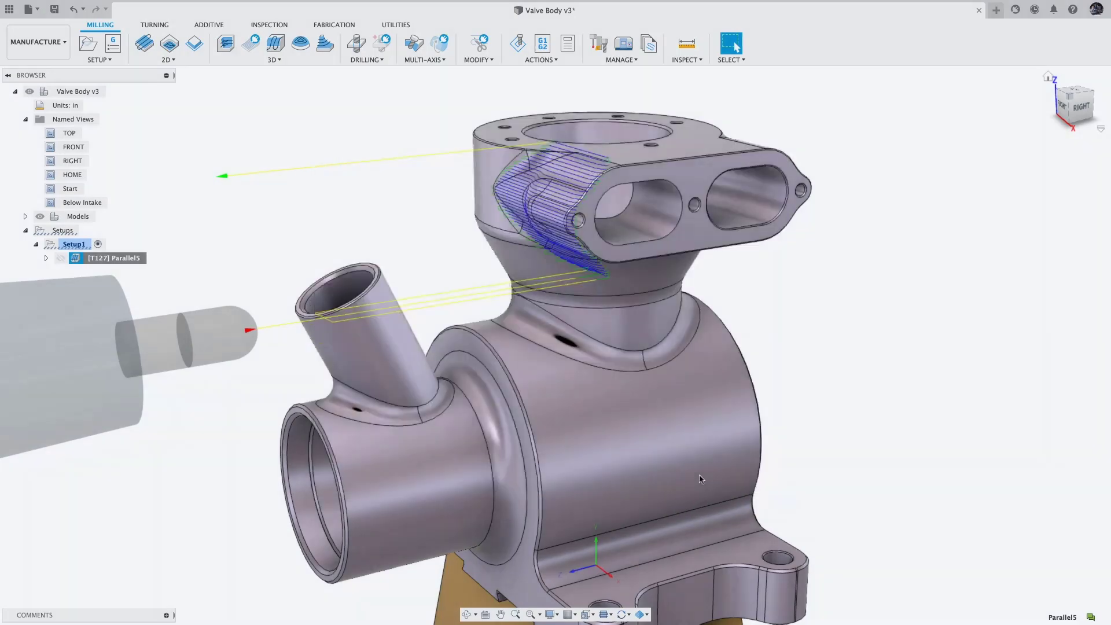
{"action": "left_click", "coordinate": [700, 473]}
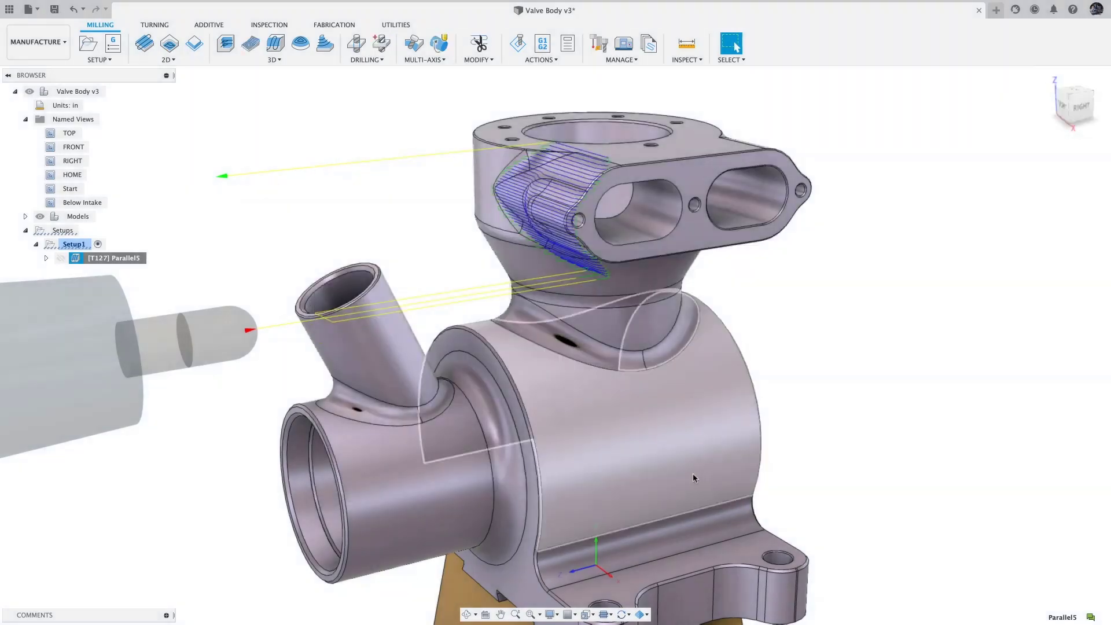
Step: Duplicate Parallel5 and start editing the Parallel5 (2) copy
{"action": "right_click", "coordinate": [125, 260]}
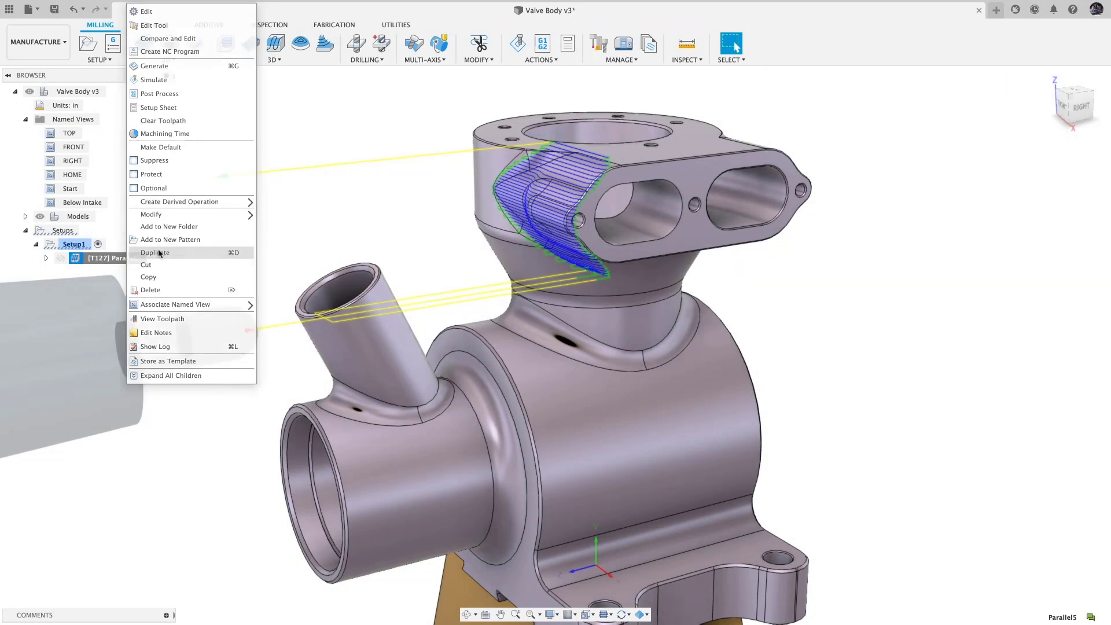
{"action": "left_click", "coordinate": [157, 253]}
{"action": "right_click", "coordinate": [130, 273]}
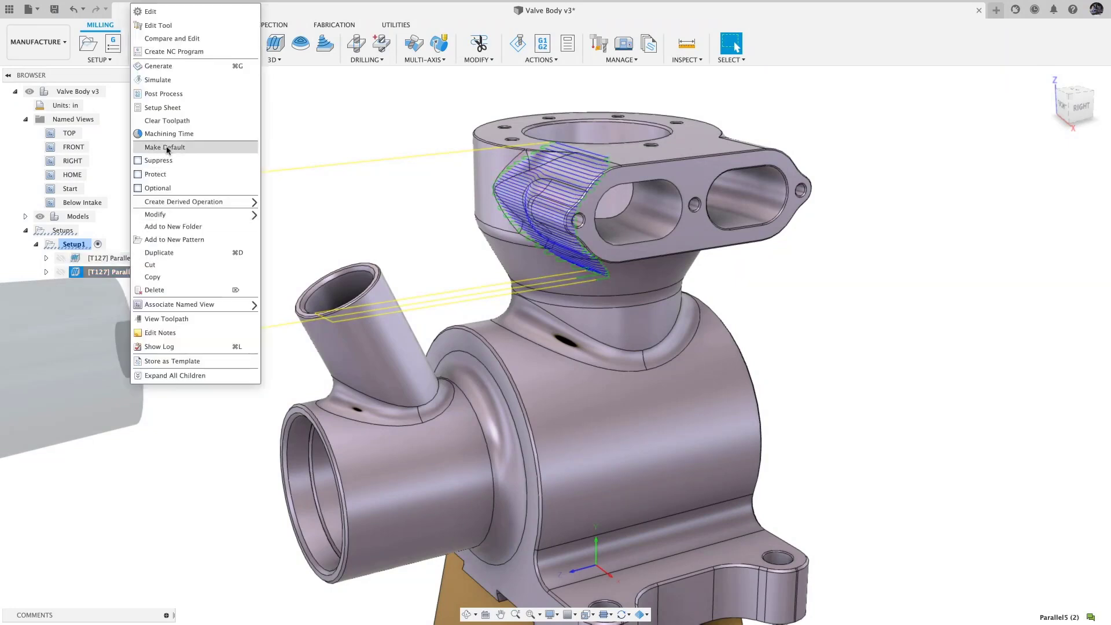
{"action": "left_click", "coordinate": [175, 17]}
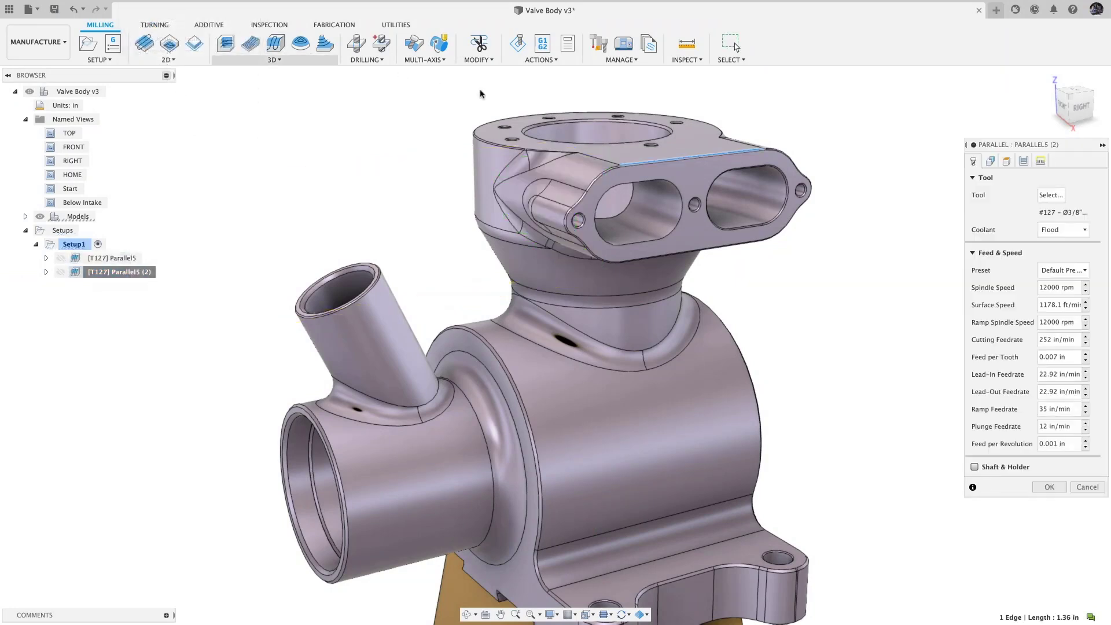
Step: Orient the copy's tool by Surface normal & X axis at a boss-face point, generate, view Below Intake
{"action": "left_click", "coordinate": [989, 161]}
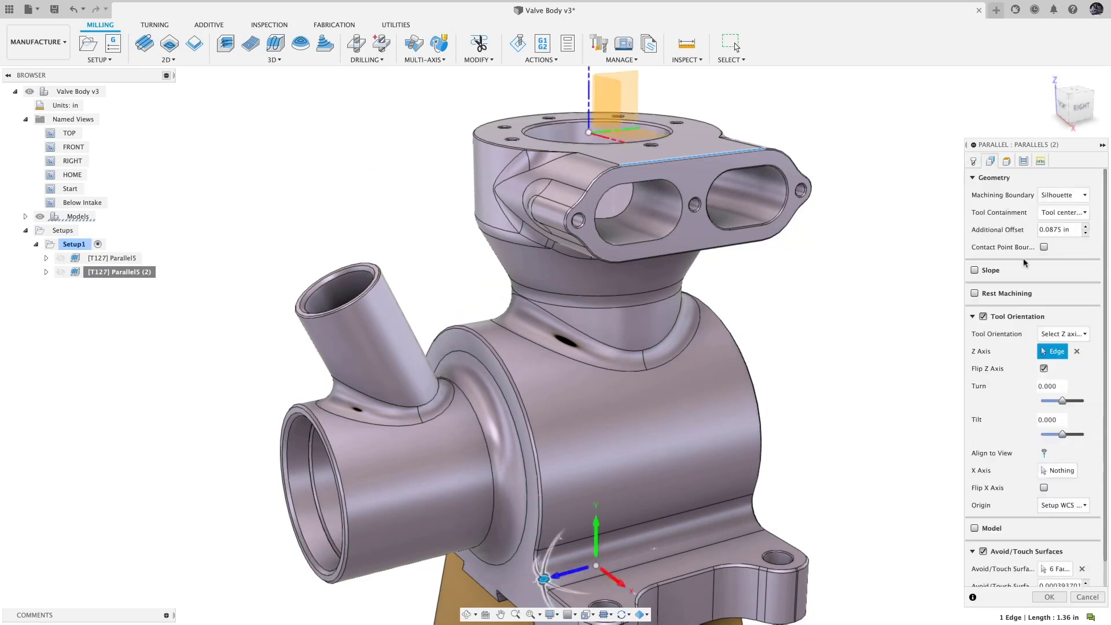
{"action": "left_click", "coordinate": [1076, 351]}
{"action": "left_click", "coordinate": [1081, 335]}
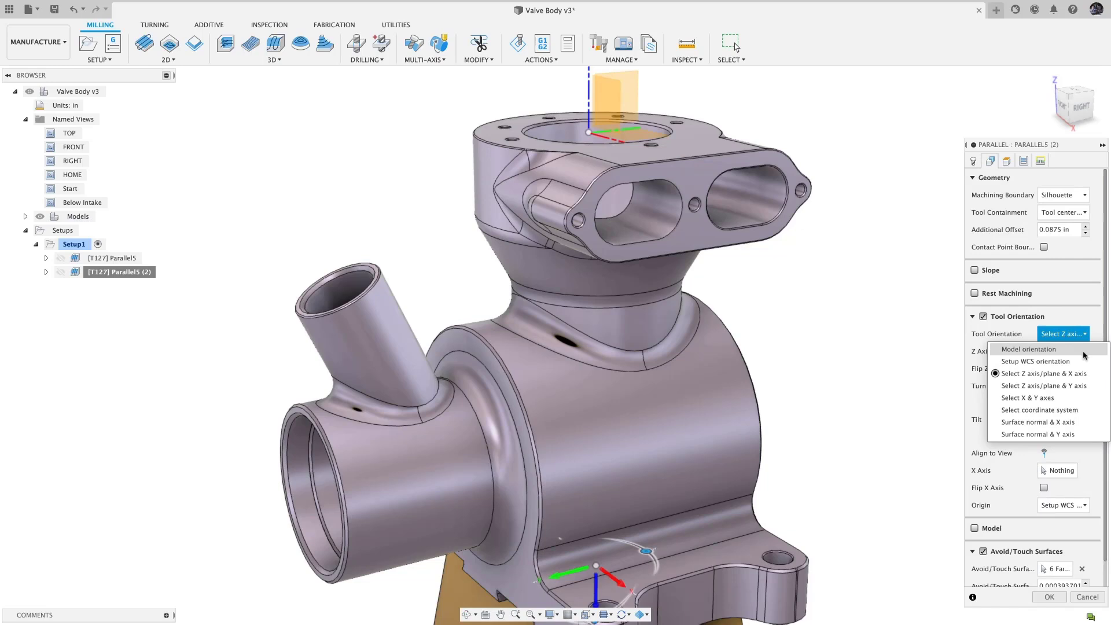
{"action": "left_click", "coordinate": [1080, 424]}
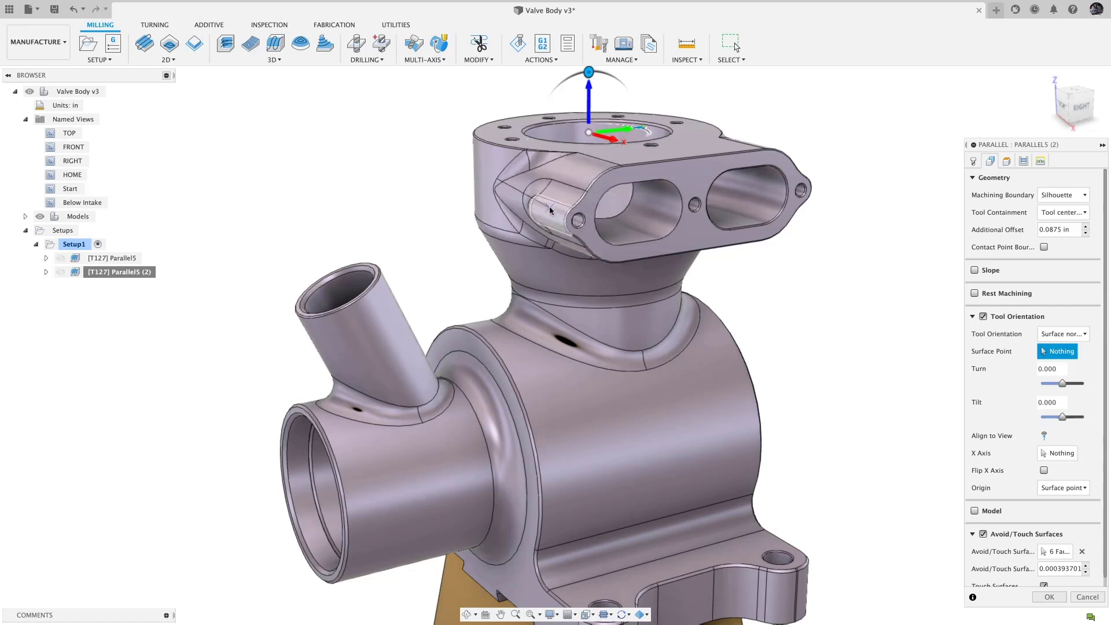
{"action": "left_click", "coordinate": [549, 210]}
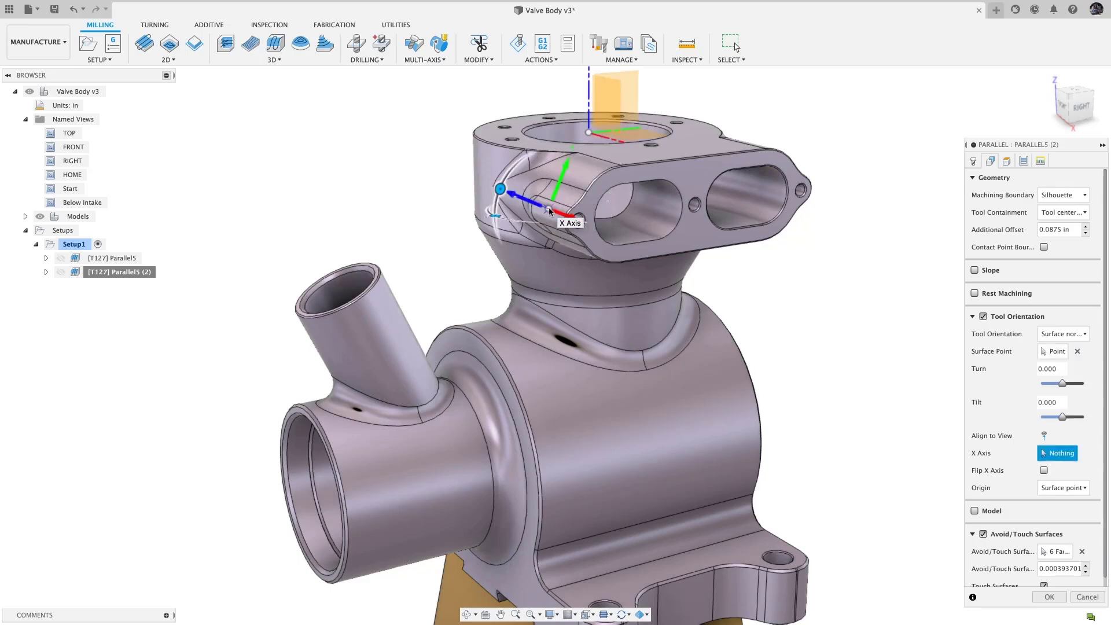
{"action": "left_click", "coordinate": [1048, 596]}
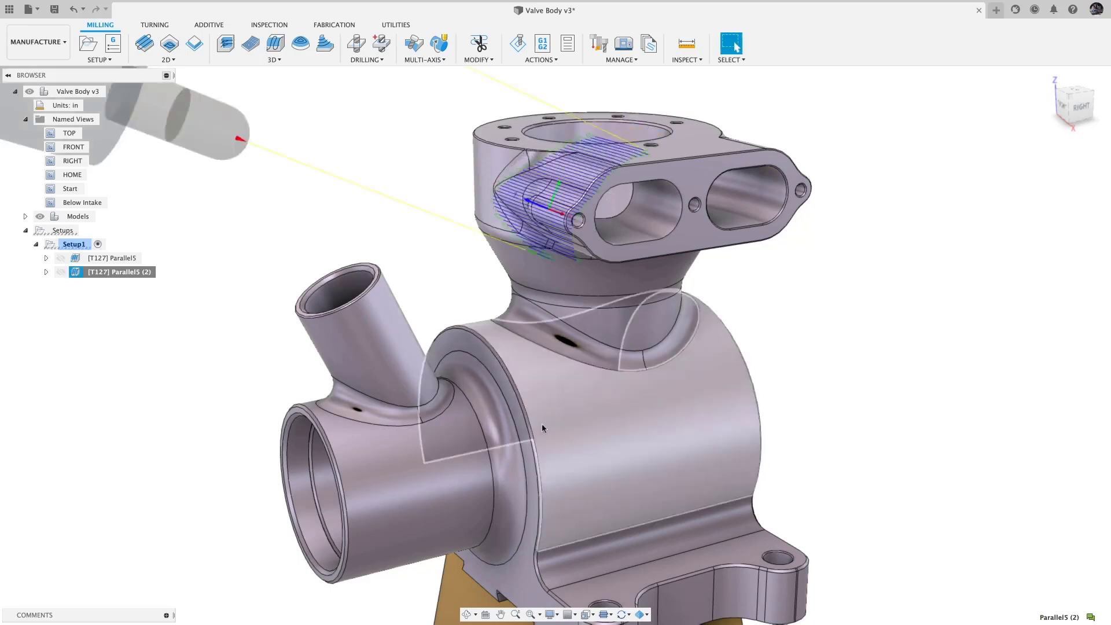
{"action": "double_click", "coordinate": [82, 202]}
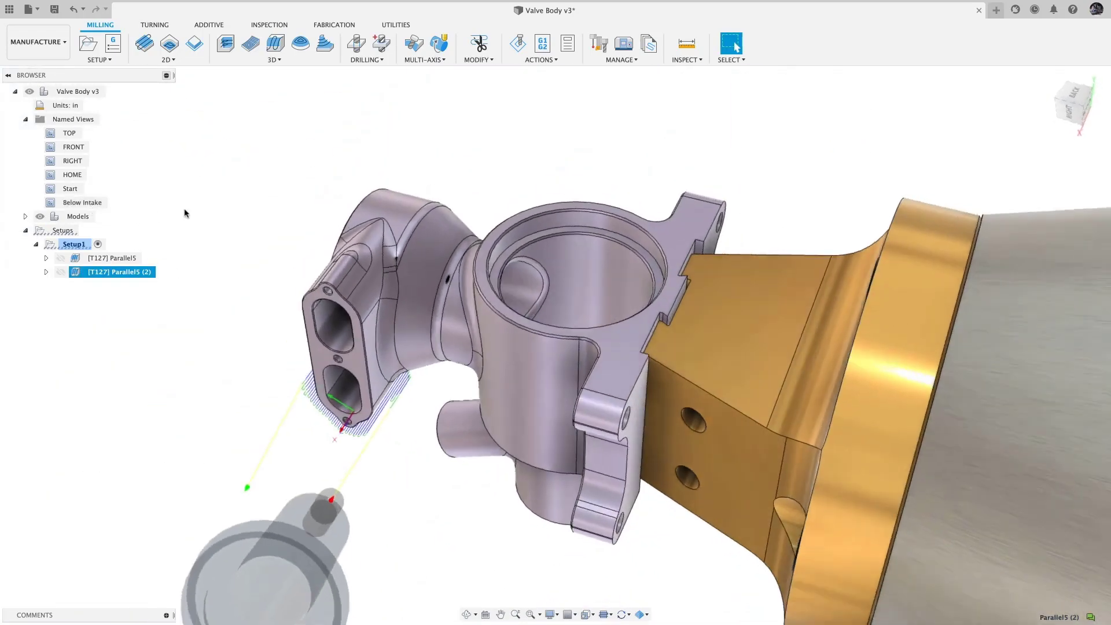
{"action": "left_click", "coordinate": [185, 213]}
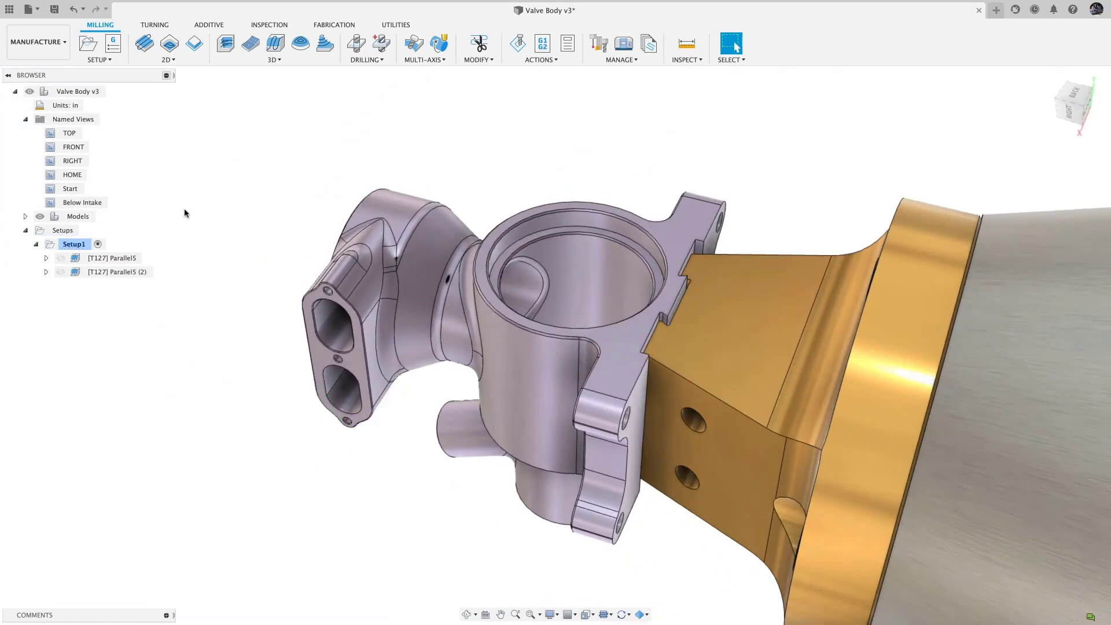
Step: Create a 3D Parallel toolpath with tool orientation aligned to the view (Turn -43.489, Tilt 99.959)
{"action": "left_click", "coordinate": [276, 44]}
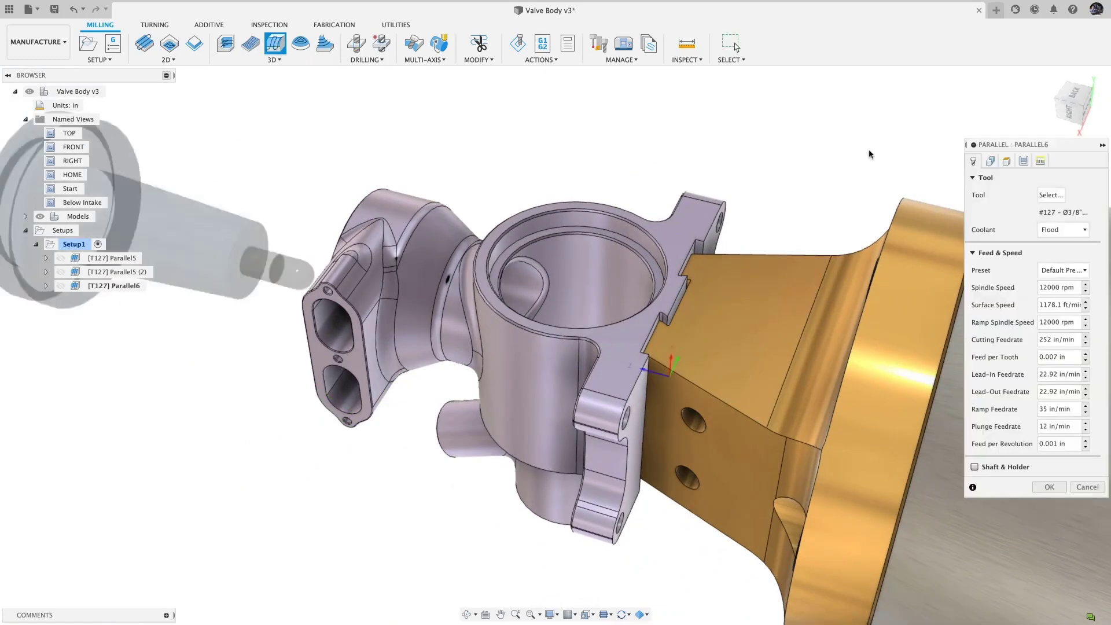
{"action": "left_click", "coordinate": [990, 161]}
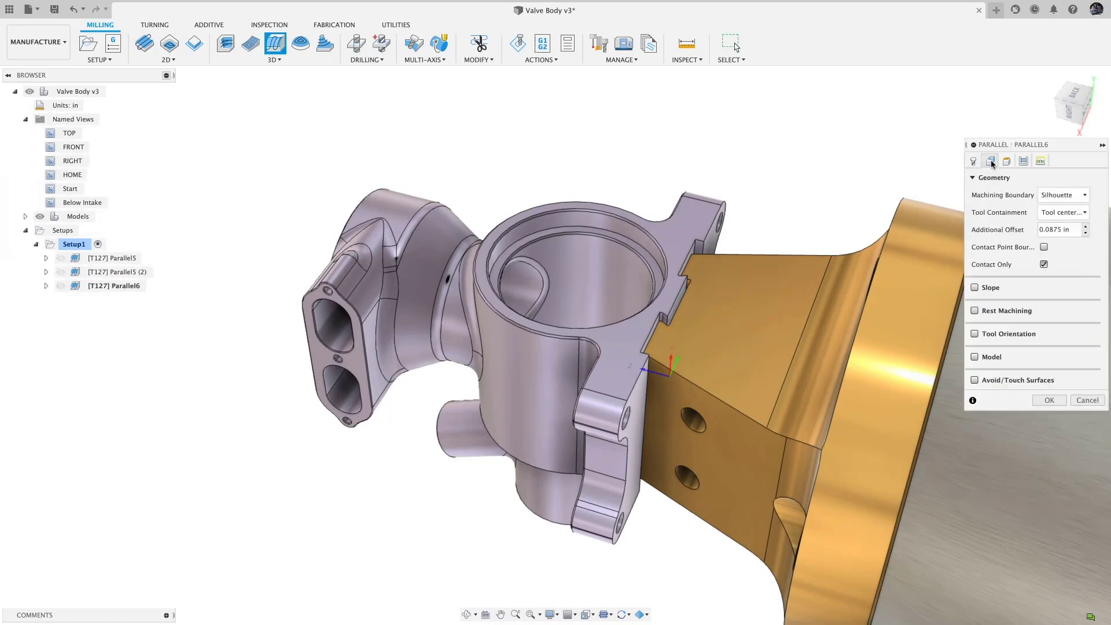
{"action": "left_click", "coordinate": [975, 333]}
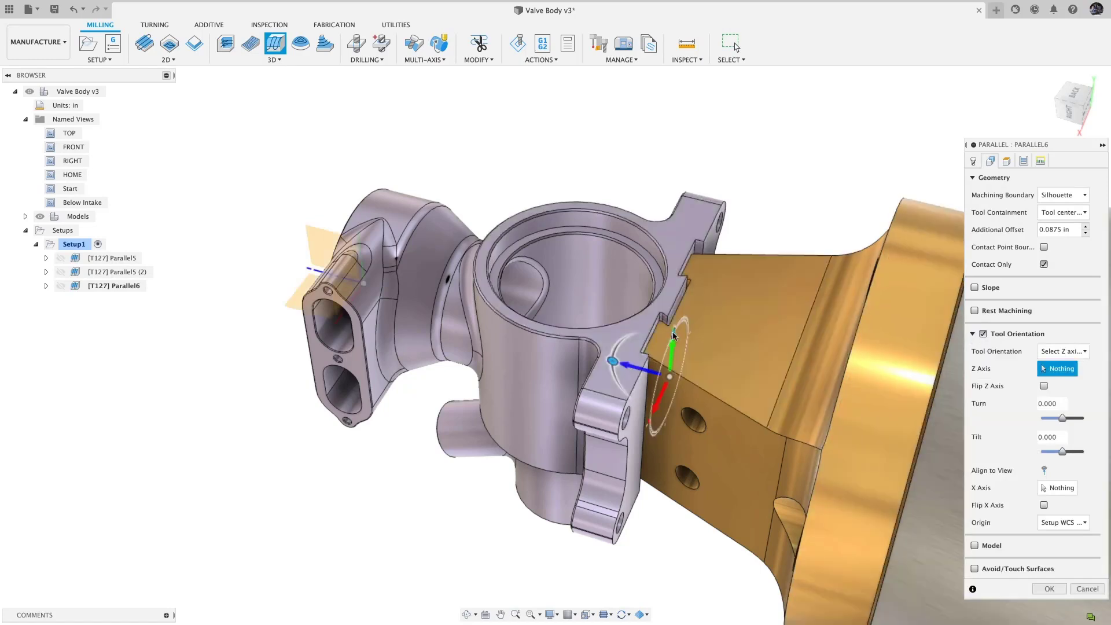
{"action": "left_click_drag", "start_coordinate": [665, 340], "coordinate": [643, 409]}
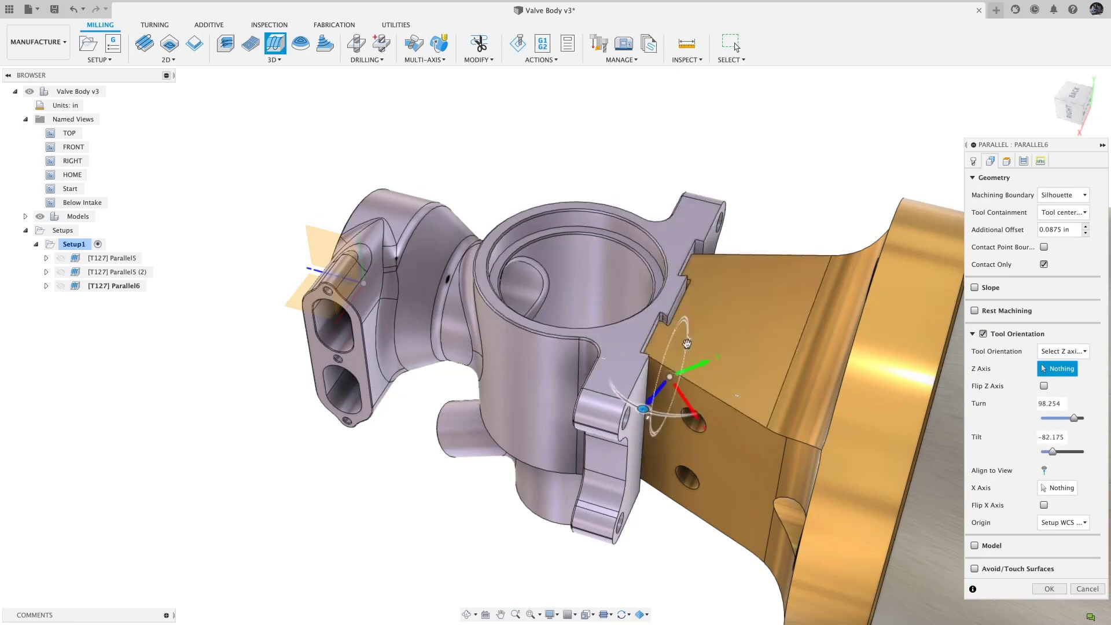
{"action": "left_click_drag", "start_coordinate": [686, 342], "coordinate": [709, 301]}
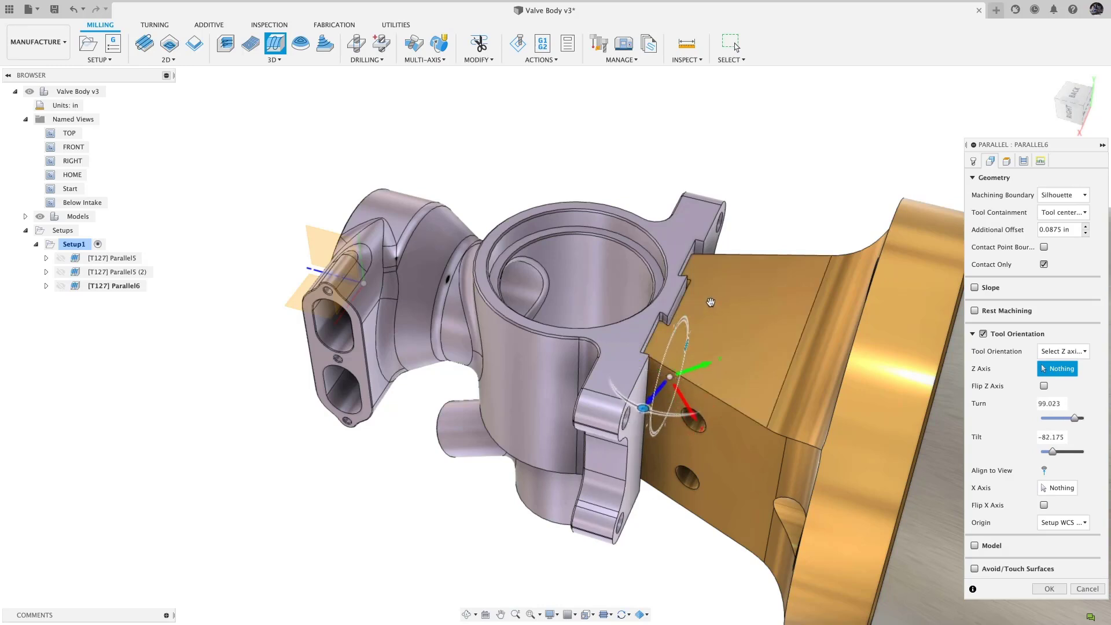
{"action": "left_click", "coordinate": [1044, 470]}
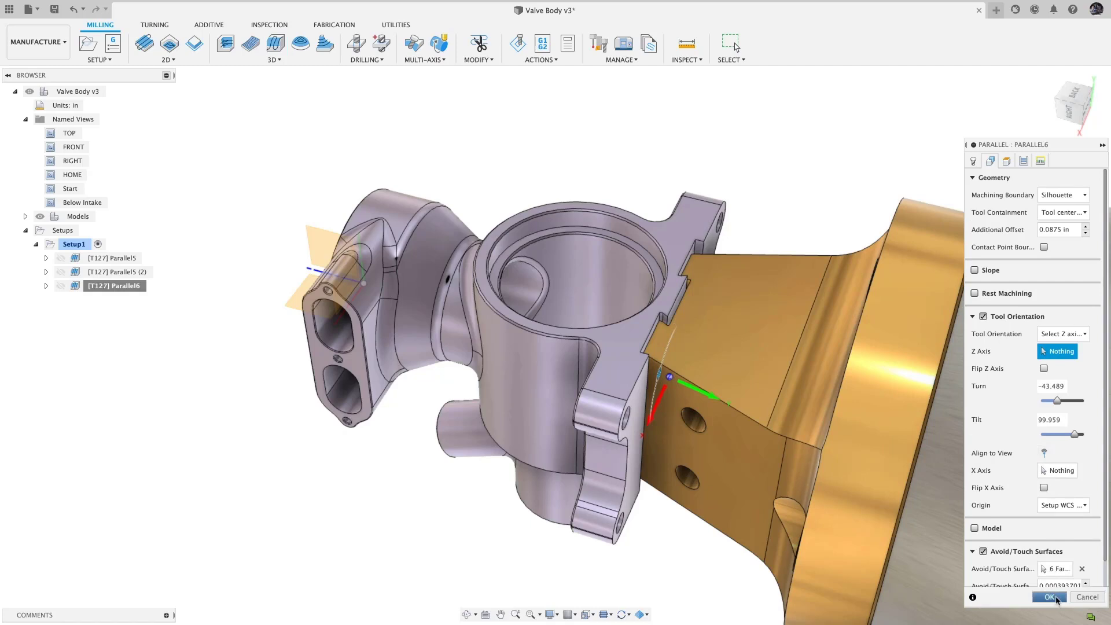
{"action": "left_click", "coordinate": [1049, 596]}
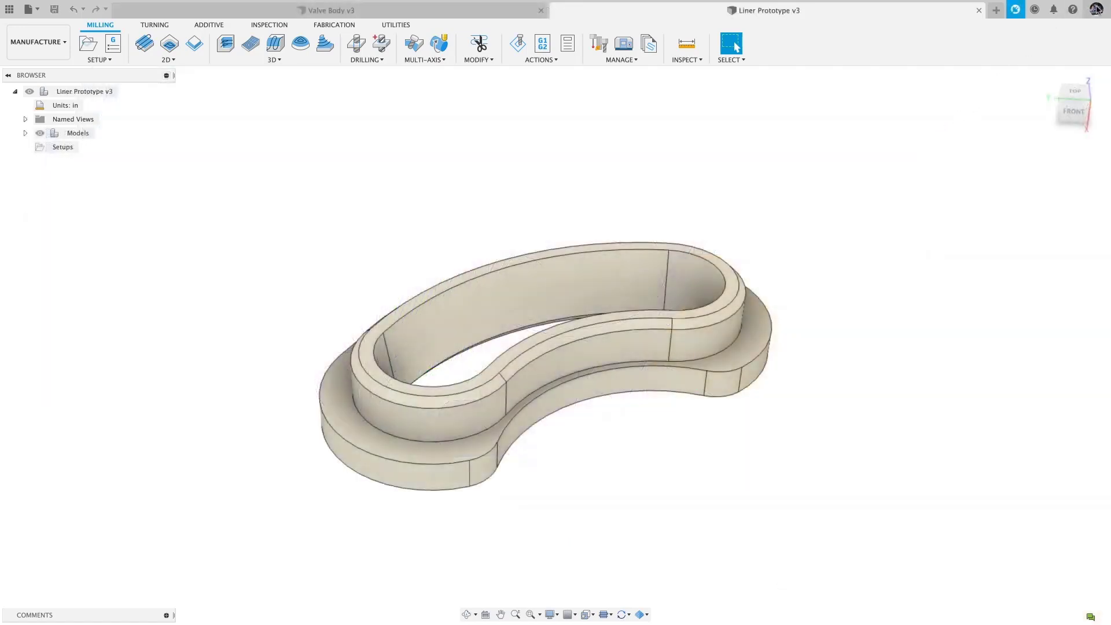
Step: Turn off auto-generation of additive supports and optimized orientations in Manufacture preferences
{"action": "left_click", "coordinate": [1096, 8]}
{"action": "left_click", "coordinate": [1079, 39]}
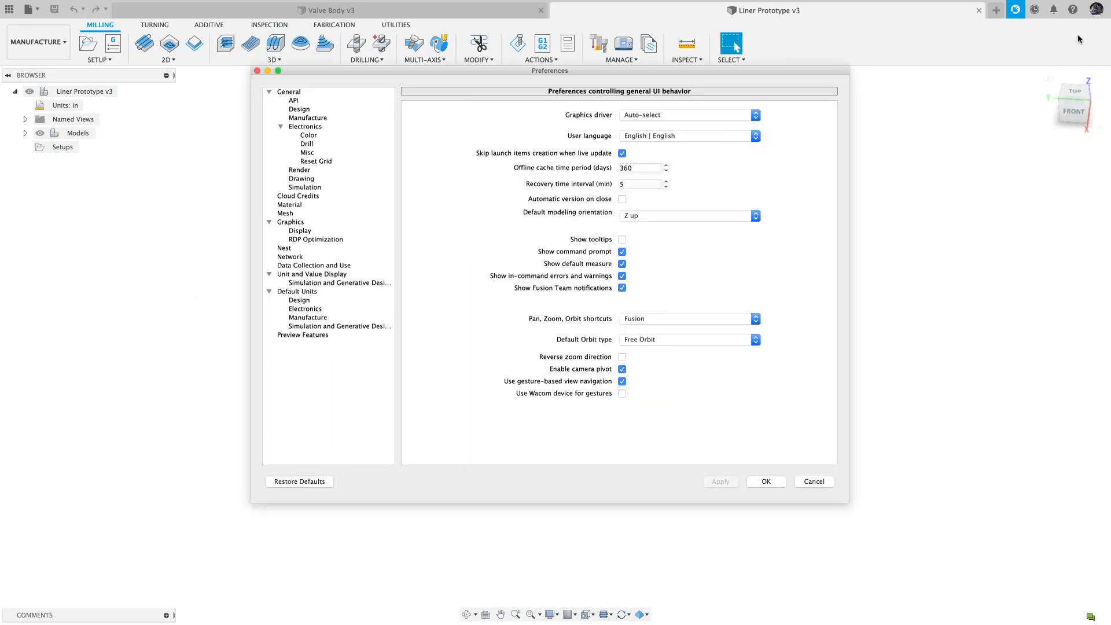
{"action": "left_click", "coordinate": [315, 119]}
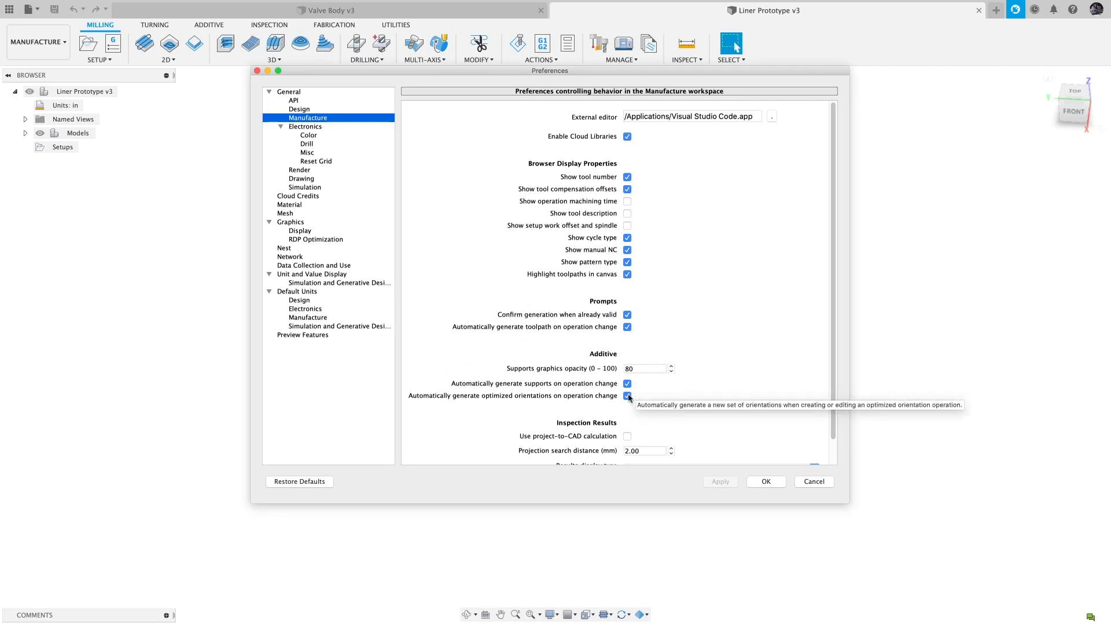
{"action": "left_click", "coordinate": [627, 395]}
{"action": "left_click", "coordinate": [627, 383]}
{"action": "left_click", "coordinate": [720, 482]}
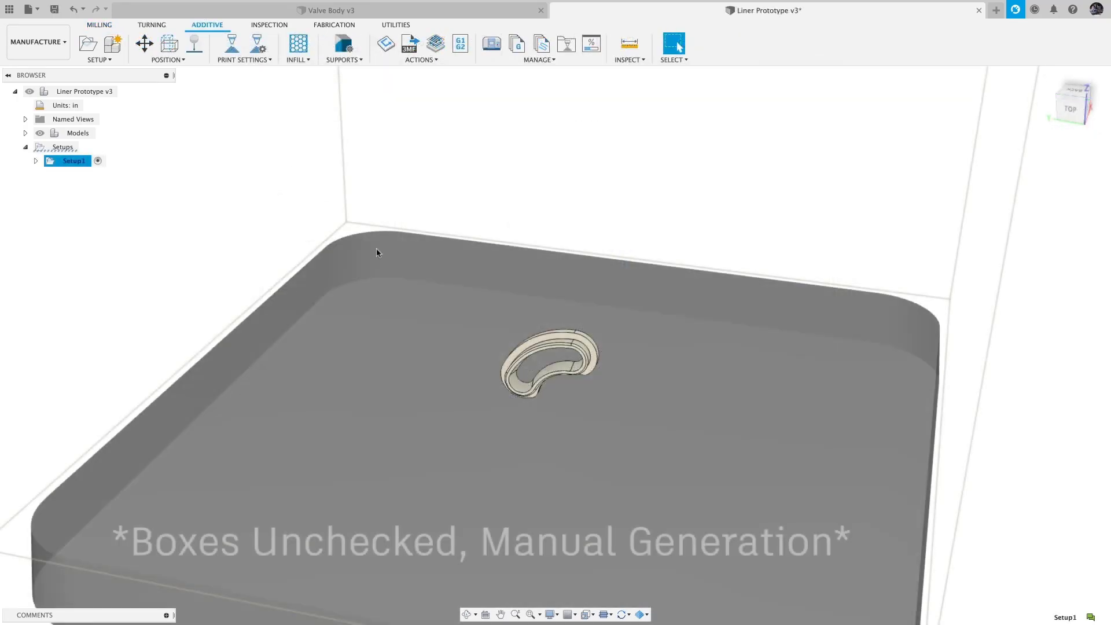
Step: Add an Automatic Orientation for the liner that ignores support volume and ranks part height very high, then generate it
{"action": "left_click", "coordinate": [170, 61]}
{"action": "left_click", "coordinate": [180, 97]}
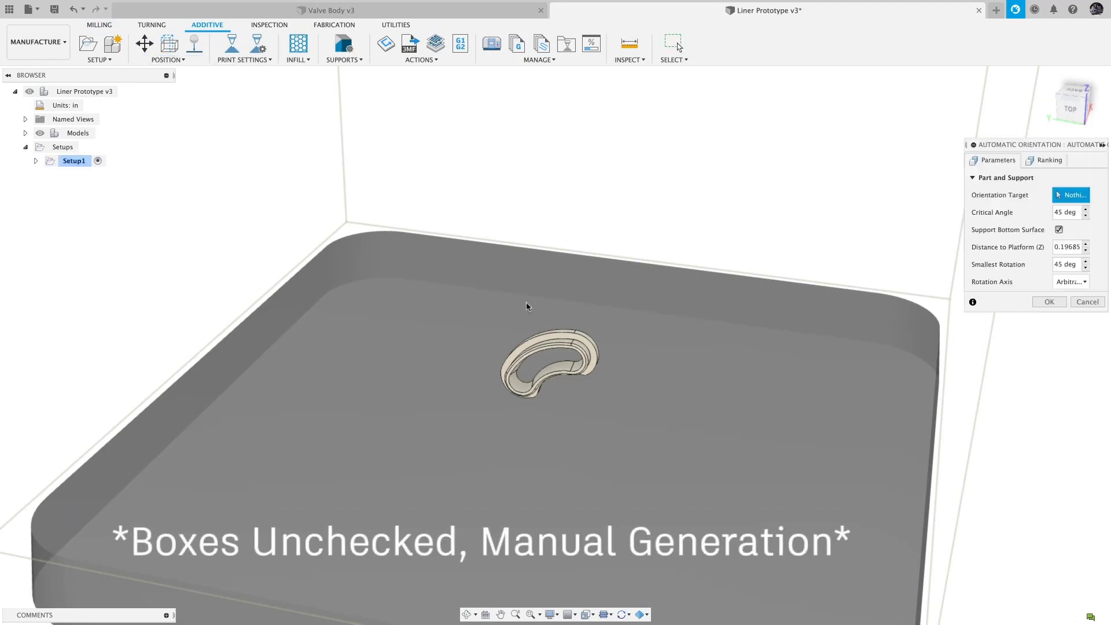
{"action": "left_click", "coordinate": [592, 348]}
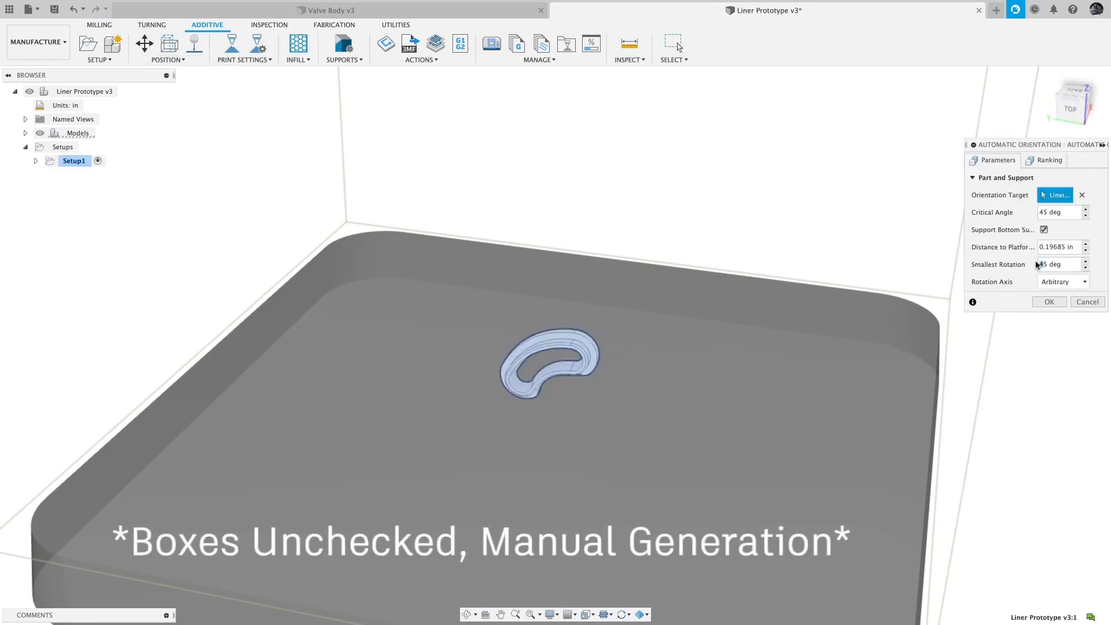
{"action": "left_click", "coordinate": [1047, 160]}
{"action": "left_click", "coordinate": [1068, 195]}
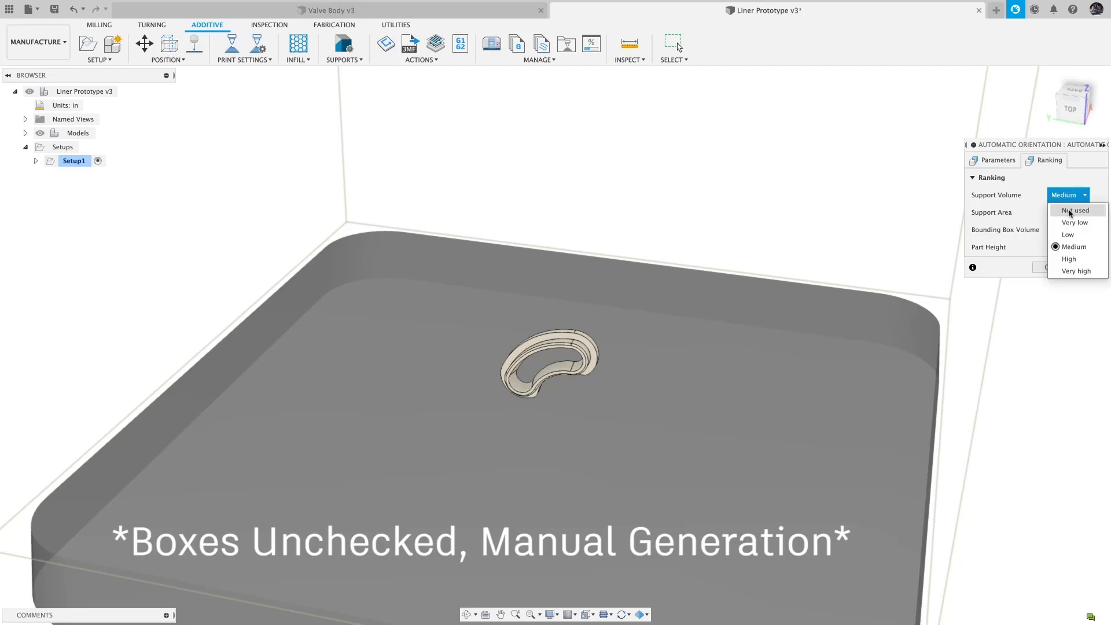
{"action": "left_click", "coordinate": [1069, 211]}
{"action": "left_click", "coordinate": [1067, 247]}
{"action": "left_click", "coordinate": [1067, 320]}
{"action": "left_click", "coordinate": [1055, 266]}
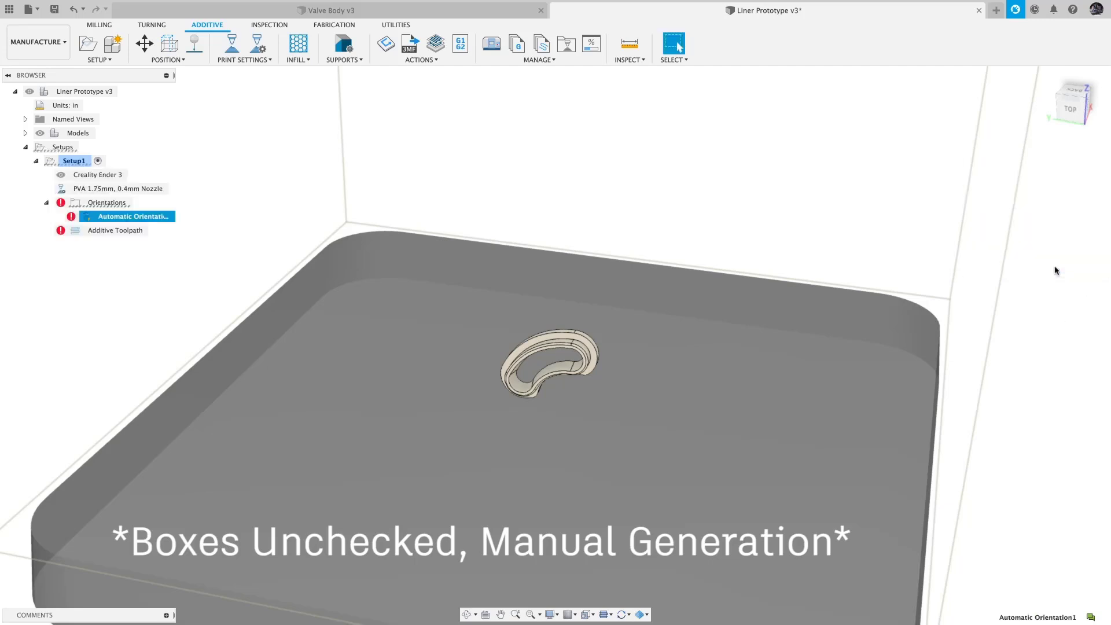
{"action": "right_click", "coordinate": [167, 218]}
{"action": "left_click", "coordinate": [181, 256]}
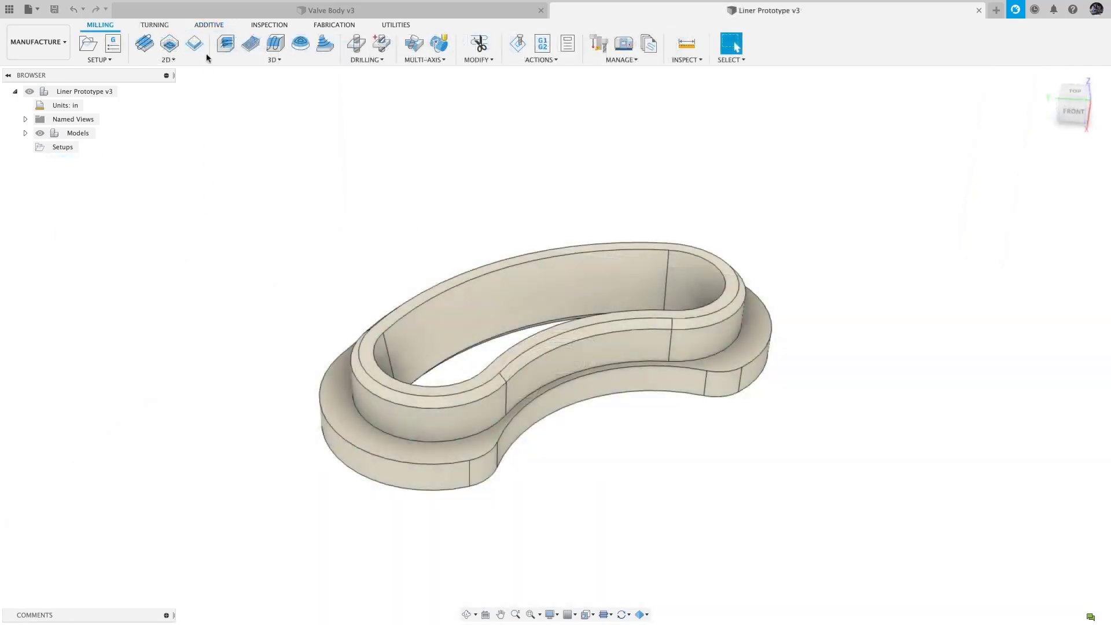
Step: Create an additive setup for the liner and browse the Fusion 360 machine library
{"action": "left_click", "coordinate": [208, 25]}
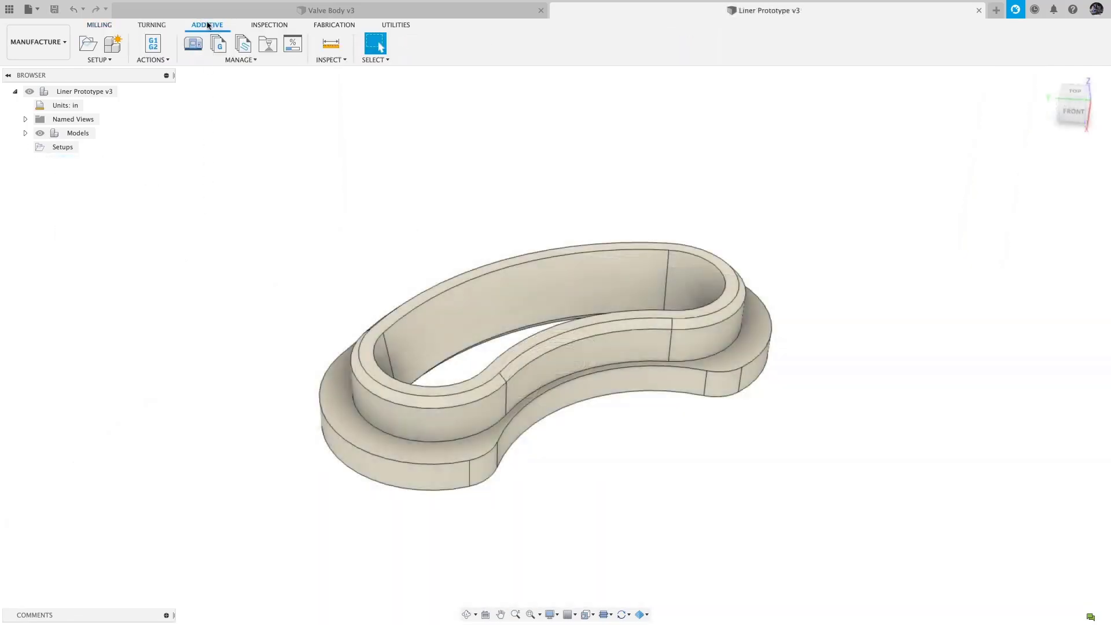
{"action": "left_click", "coordinate": [89, 50]}
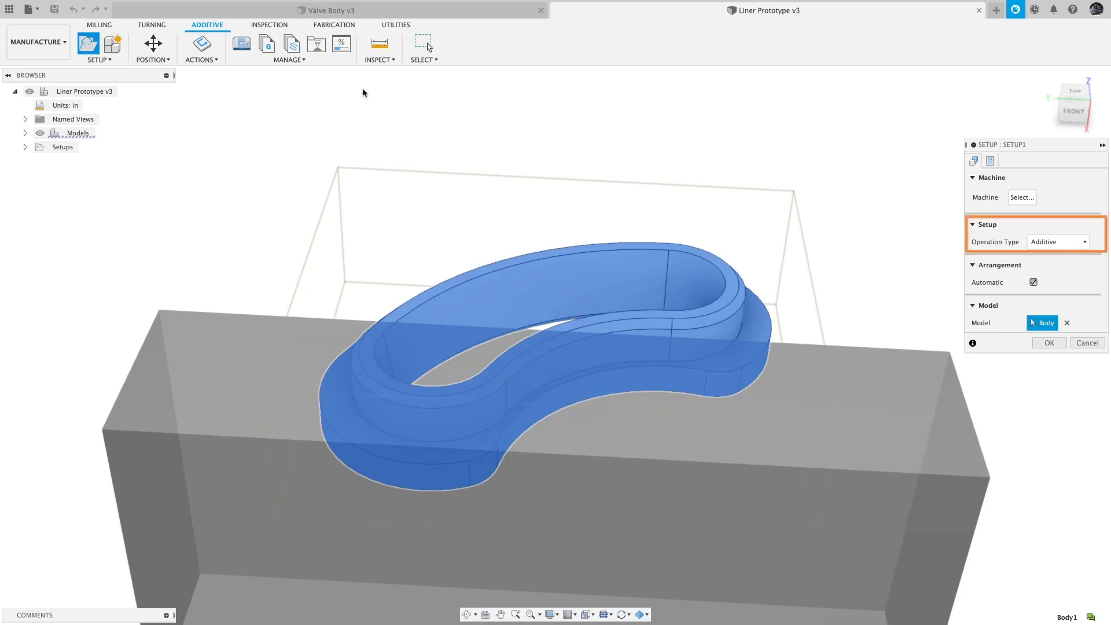
{"action": "left_click", "coordinate": [1021, 198]}
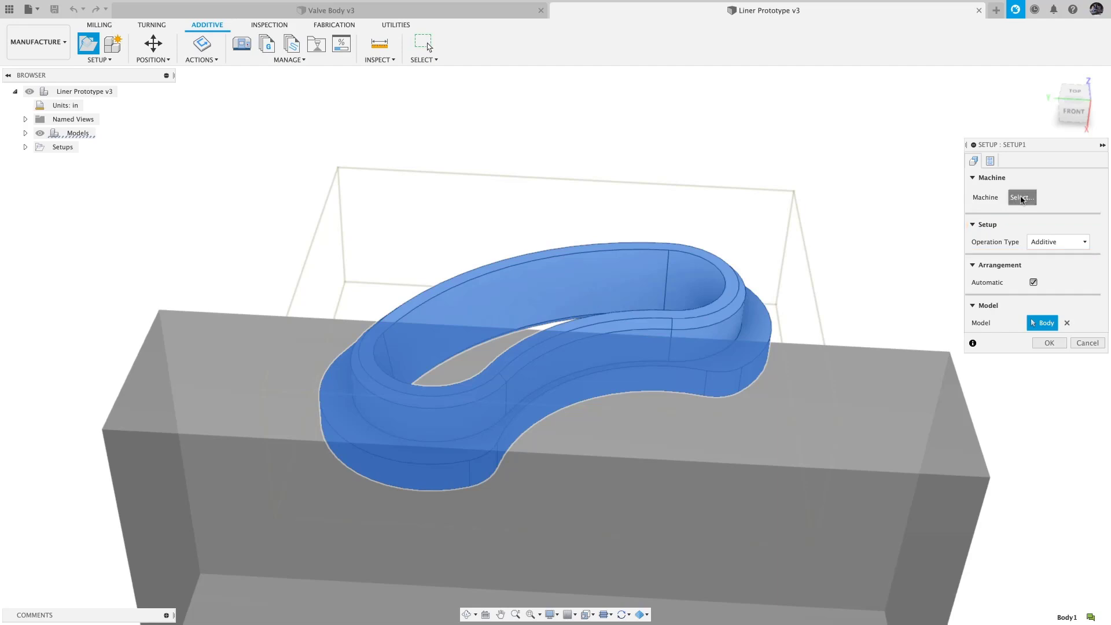
{"action": "left_click", "coordinate": [298, 218]}
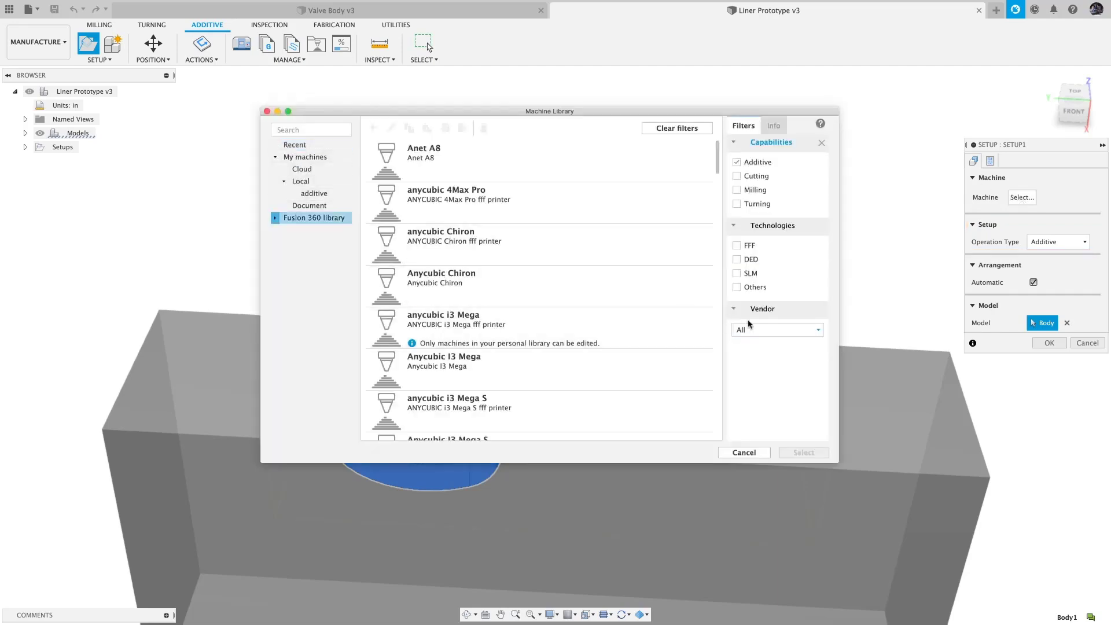
Step: Filter the machine library by vendor, first Geeetech, then Creality printers
{"action": "left_click", "coordinate": [818, 331]}
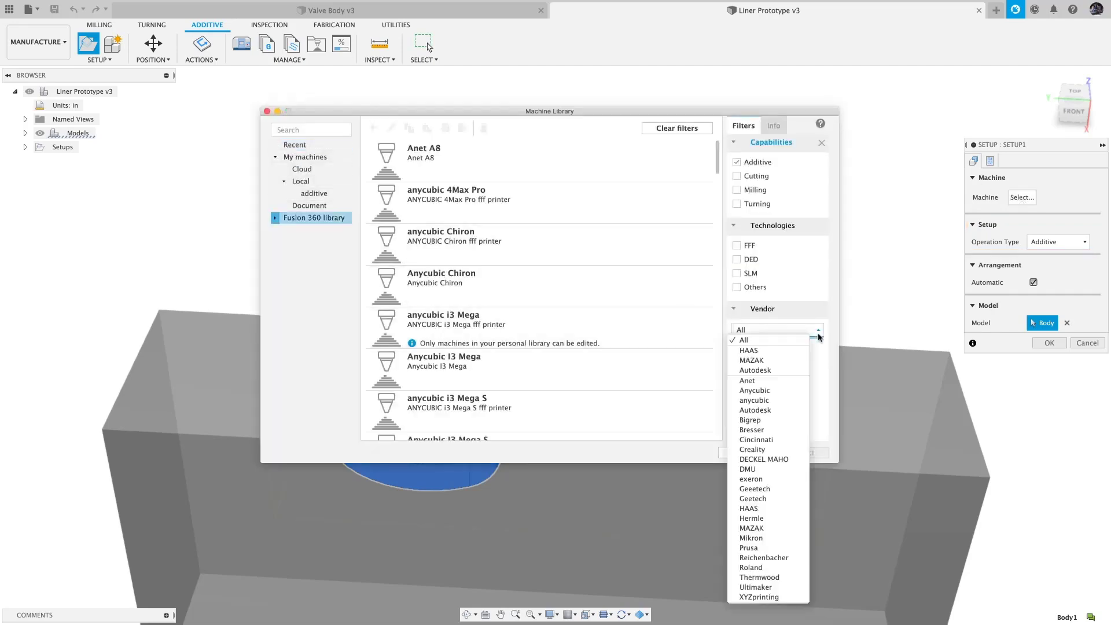
{"action": "left_click", "coordinate": [765, 489]}
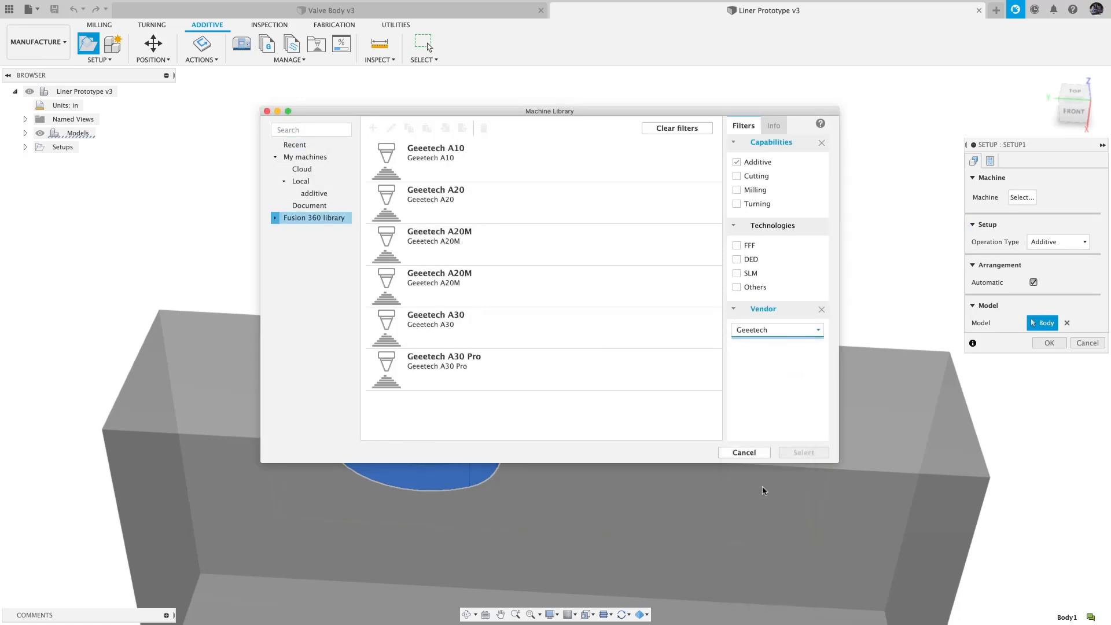
{"action": "left_click", "coordinate": [803, 334]}
{"action": "left_click", "coordinate": [777, 293]}
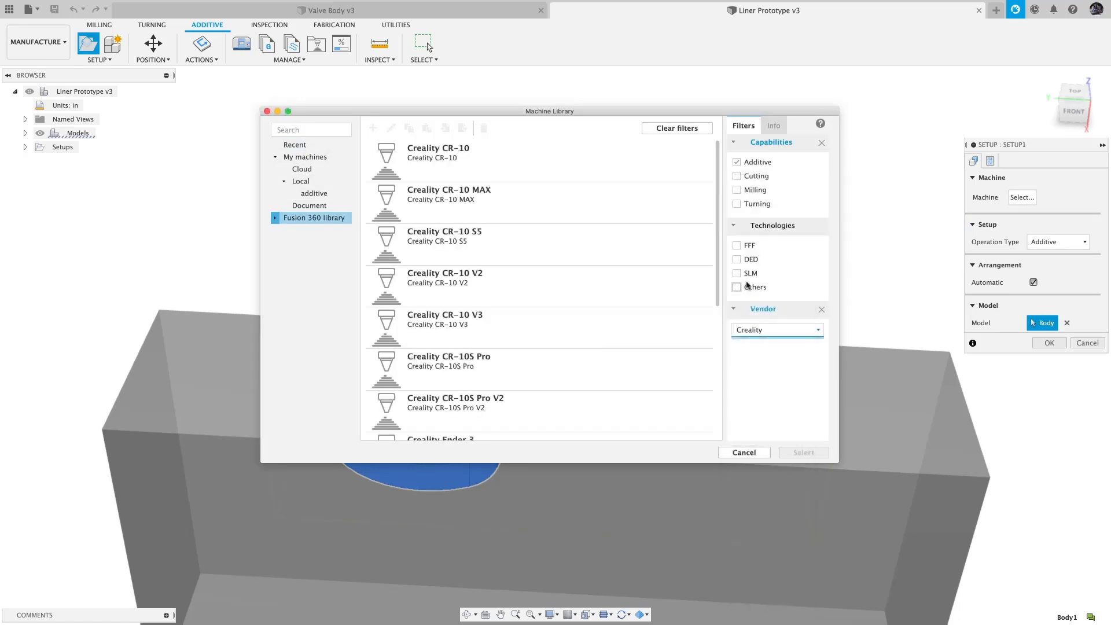
{"action": "left_click_drag", "start_coordinate": [719, 278], "coordinate": [719, 324]}
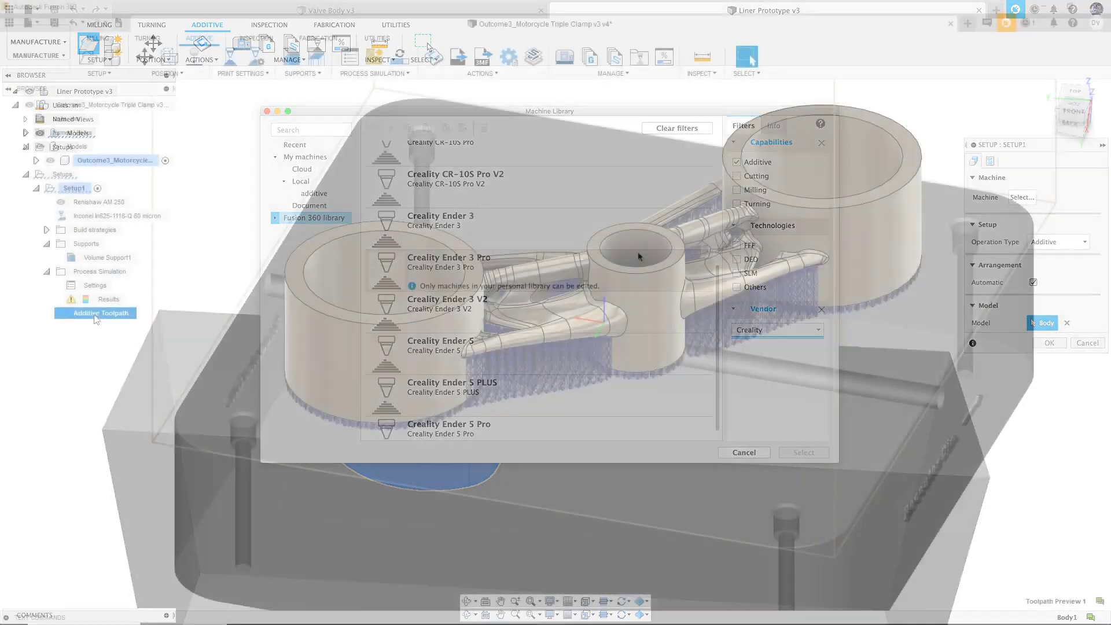
Step: Preview the triple clamp's additive toolpath simulation, then exit it
{"action": "right_click", "coordinate": [96, 318]}
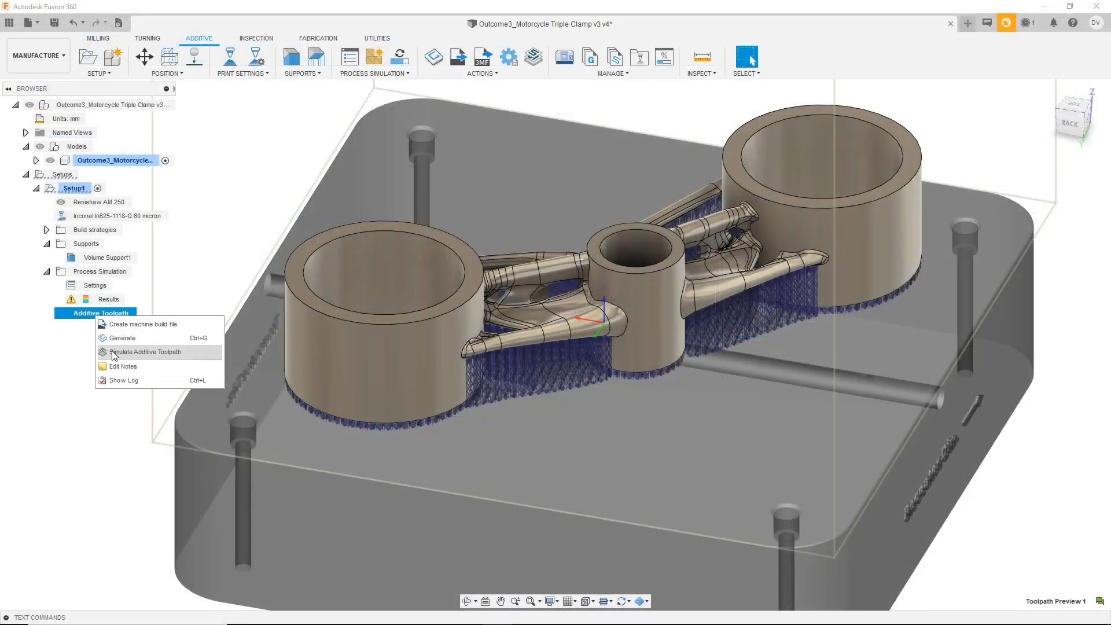
{"action": "left_click", "coordinate": [114, 353]}
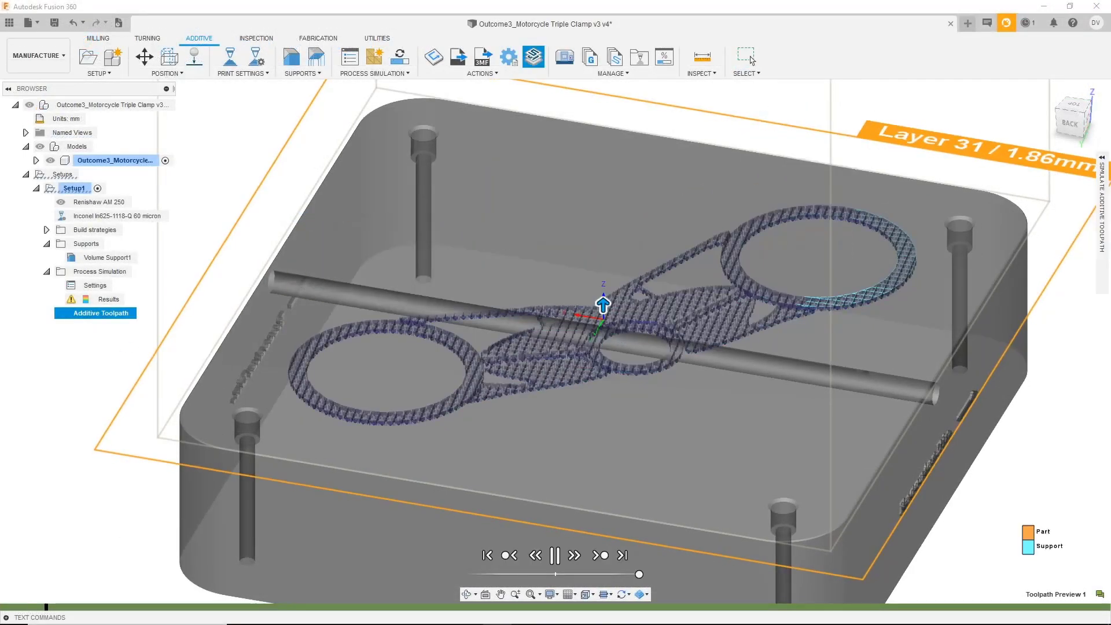
{"action": "key", "text": "Escape"}
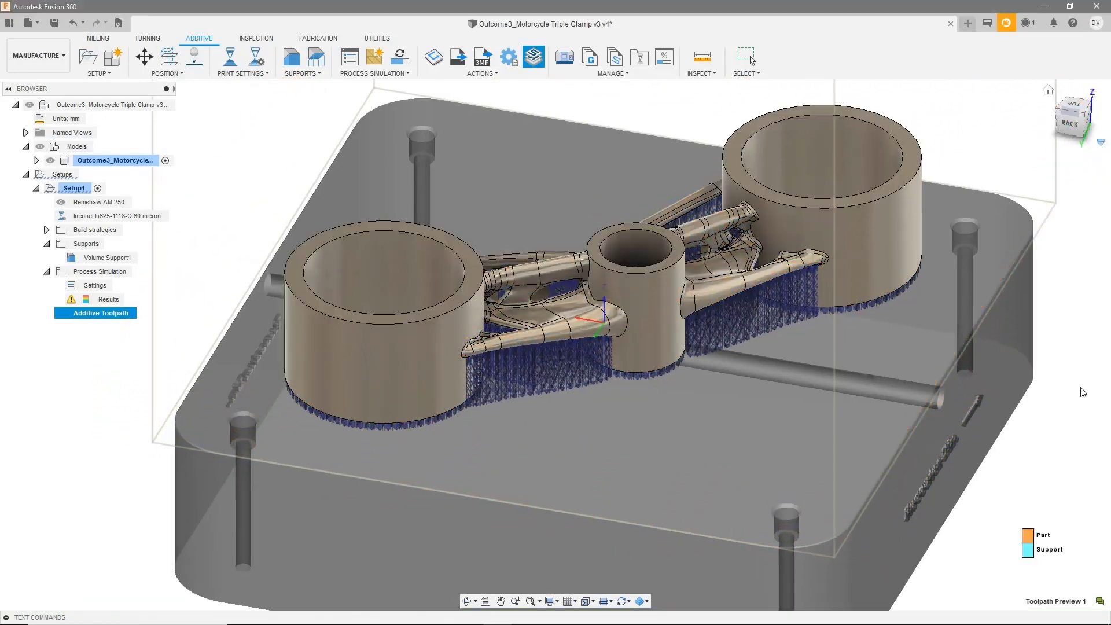
Step: Play the displacement results with element edges hidden, reaching a 0.808 mm maximum
{"action": "left_click", "coordinate": [406, 75]}
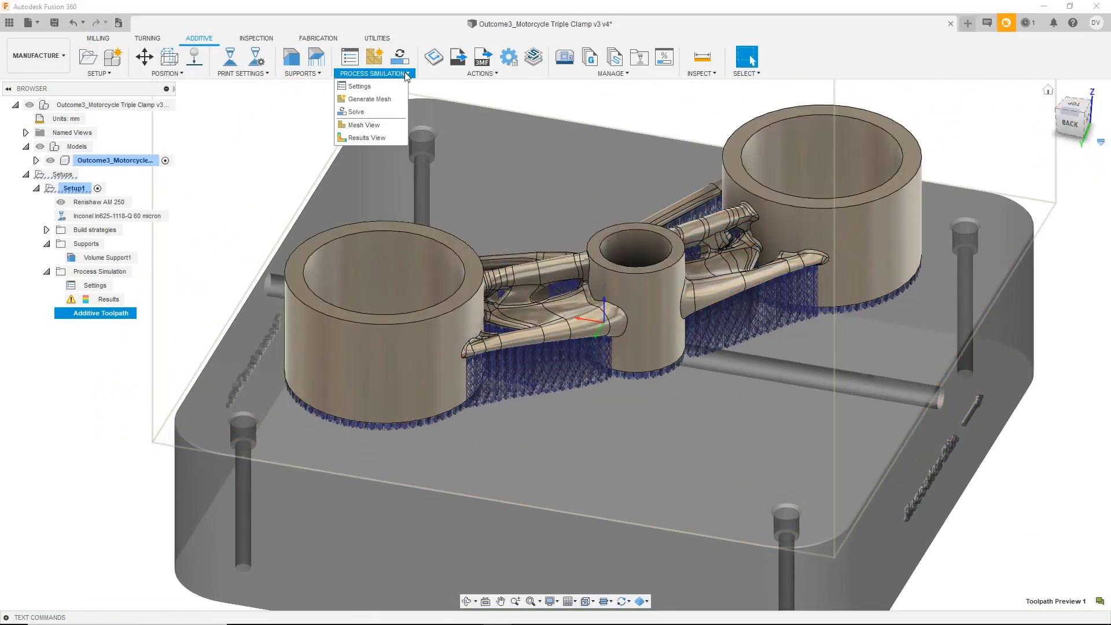
{"action": "left_click", "coordinate": [366, 138]}
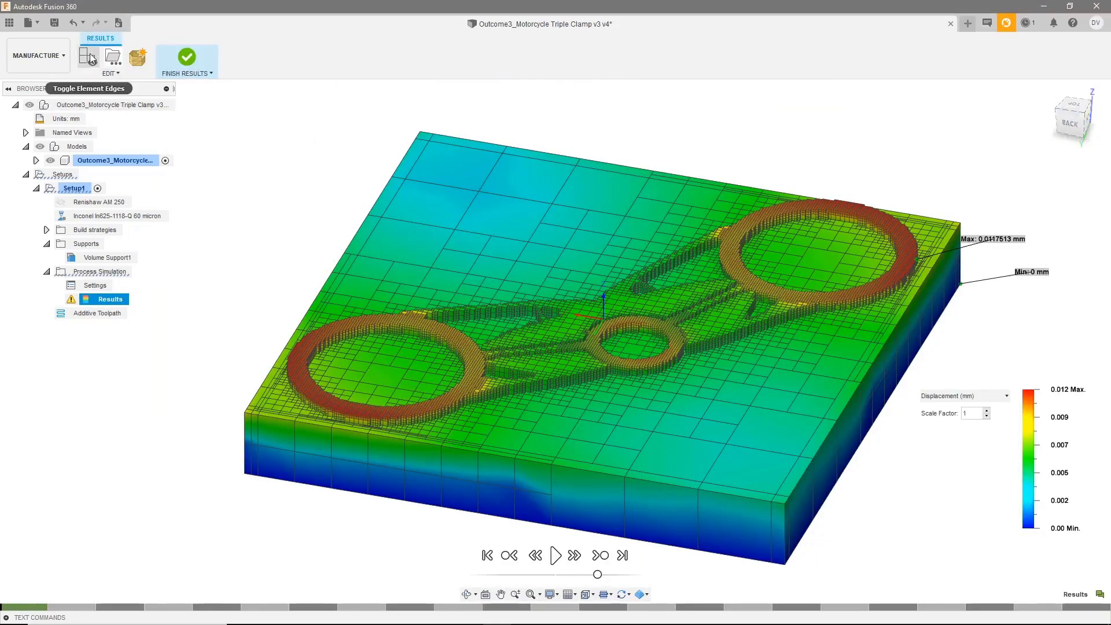
{"action": "left_click", "coordinate": [88, 57]}
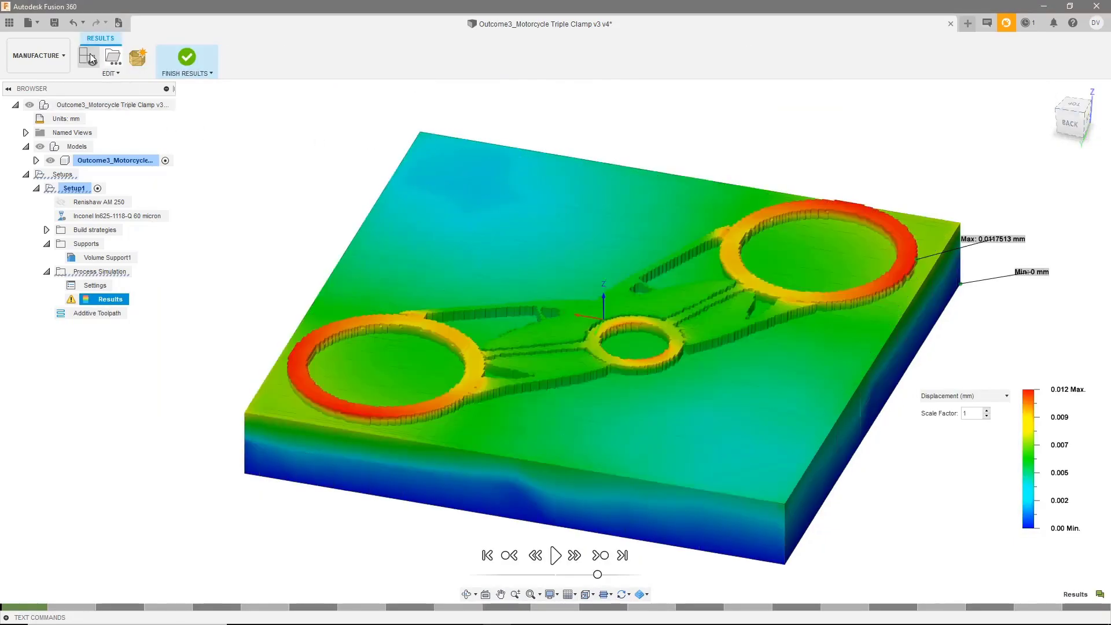
{"action": "left_click", "coordinate": [555, 555]}
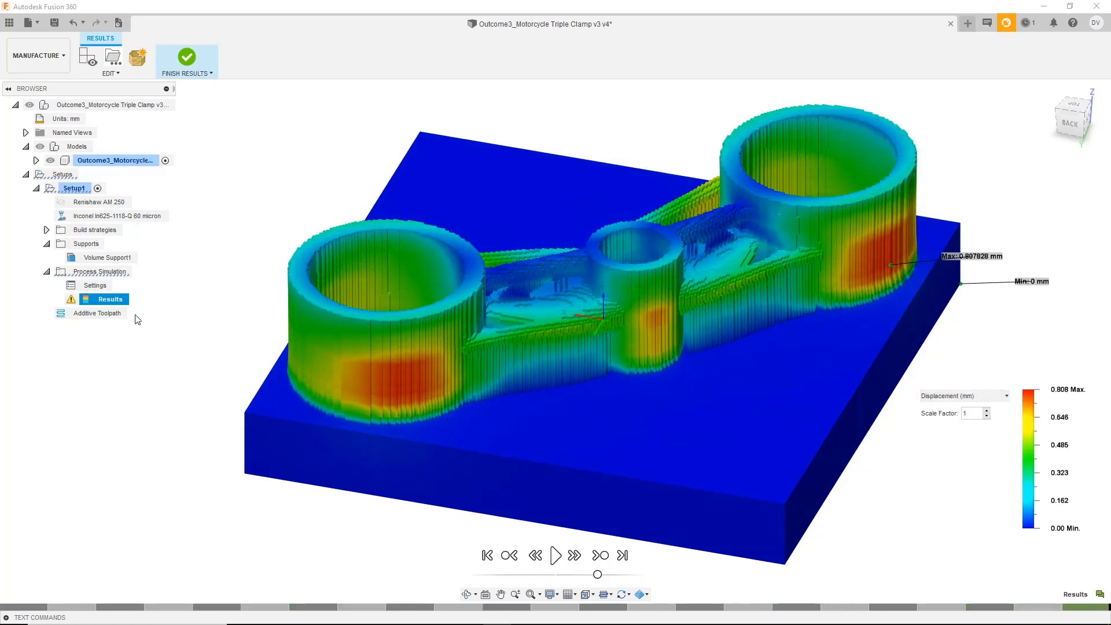
Step: Check the recoater interference warning, reopen the results view, and export the compensated mesh
{"action": "left_click", "coordinate": [76, 299]}
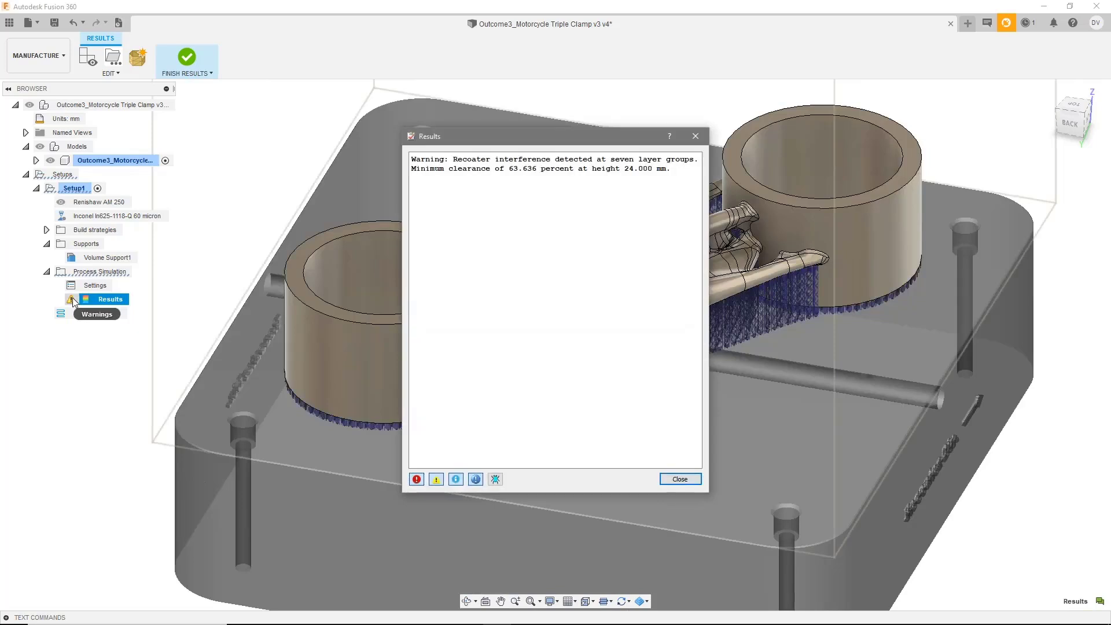
{"action": "left_click", "coordinate": [680, 479]}
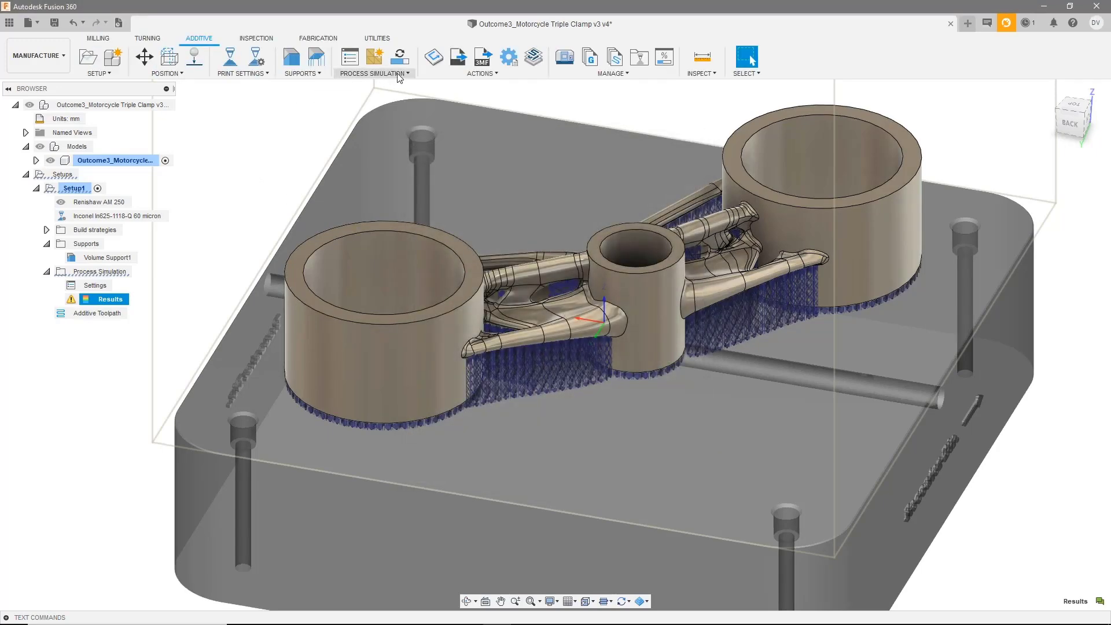
{"action": "left_click", "coordinate": [398, 77]}
{"action": "left_click", "coordinate": [374, 141]}
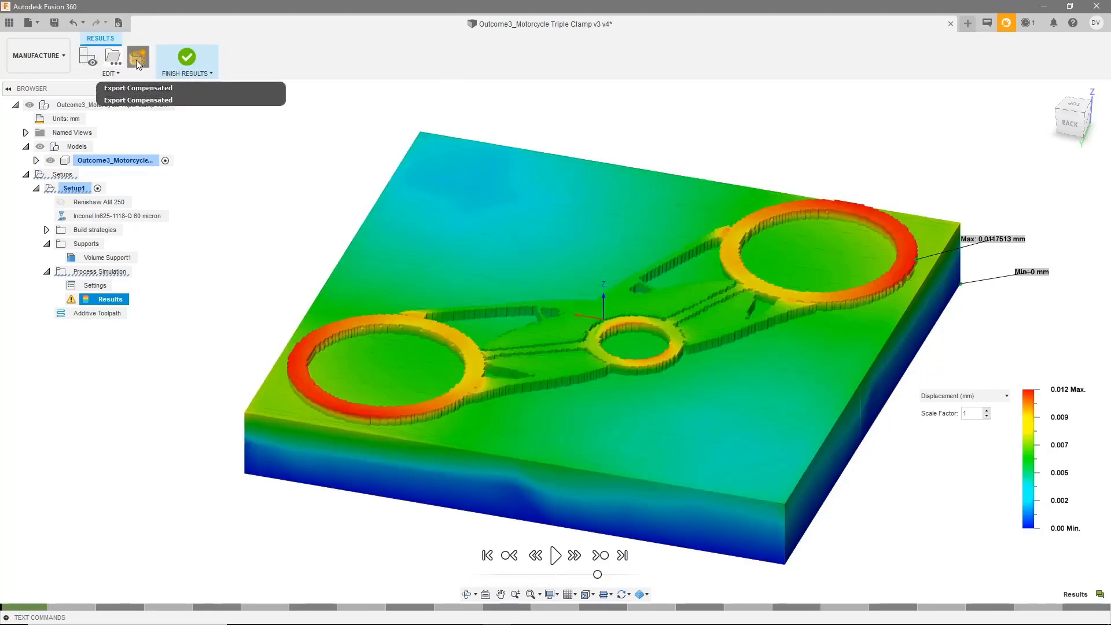
{"action": "left_click", "coordinate": [138, 58]}
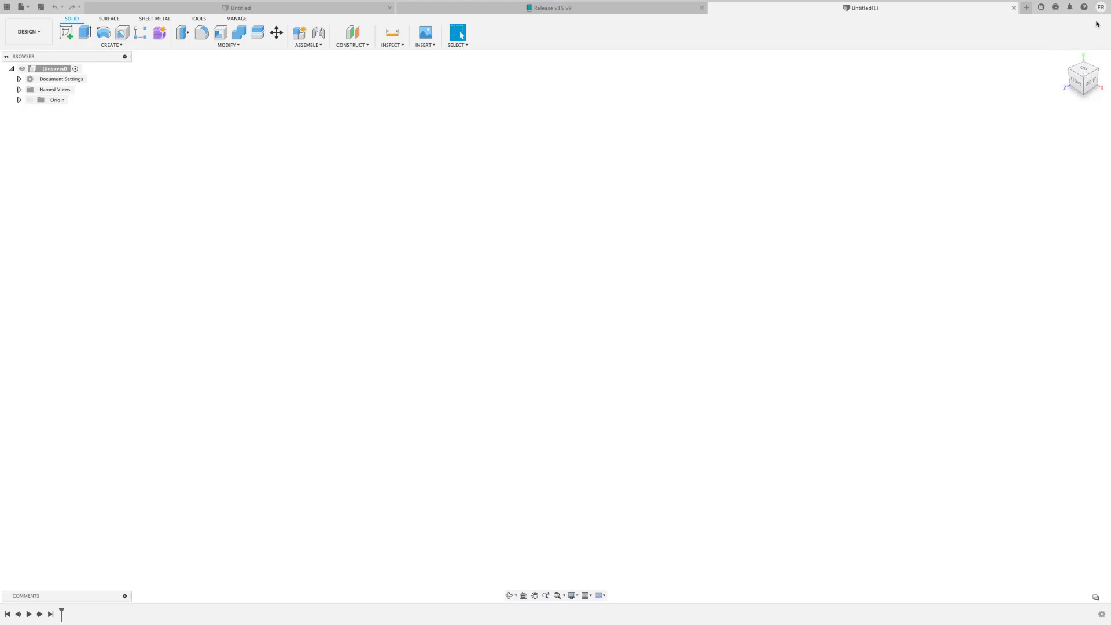
Step: Enable Electronics grid reset when opening schematic documents and close Preferences
{"action": "left_click", "coordinate": [1100, 8]}
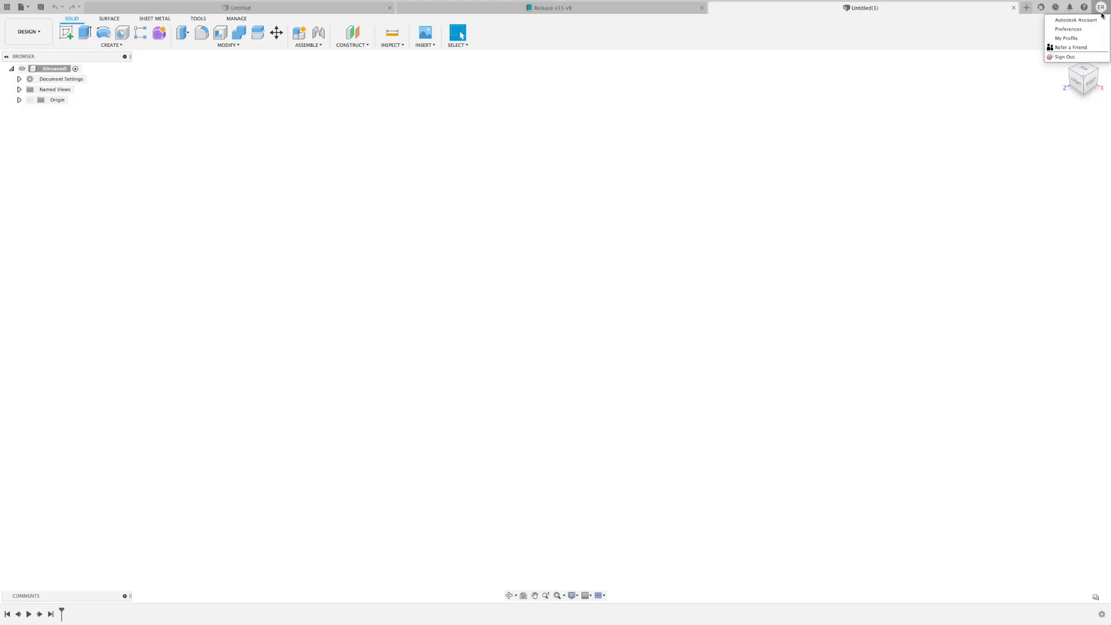
{"action": "left_click", "coordinate": [1087, 29]}
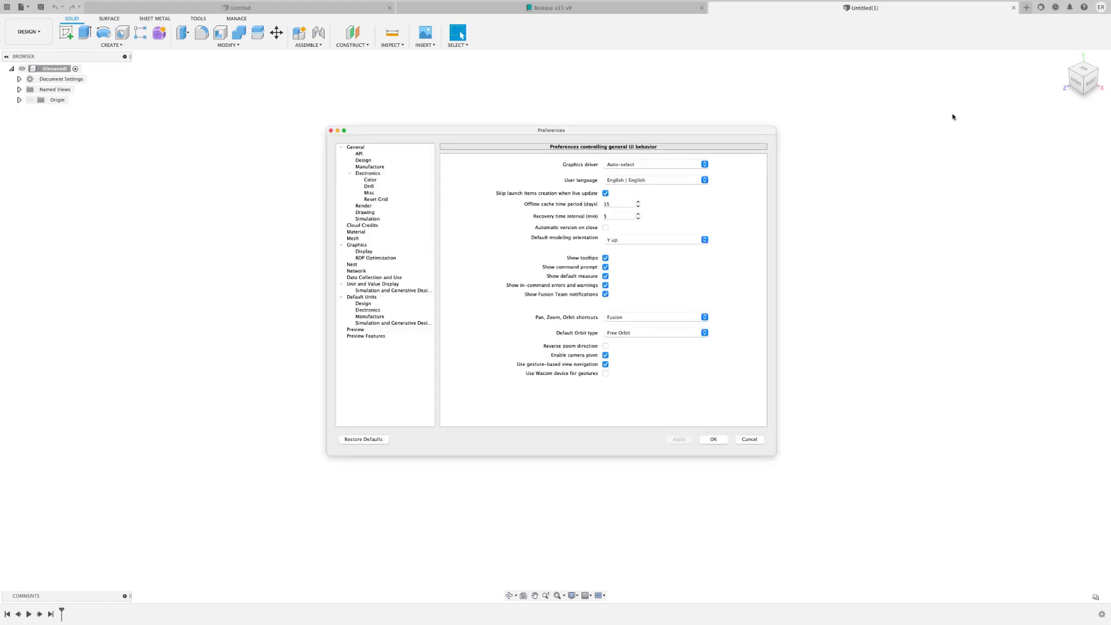
{"action": "left_click", "coordinate": [382, 200]}
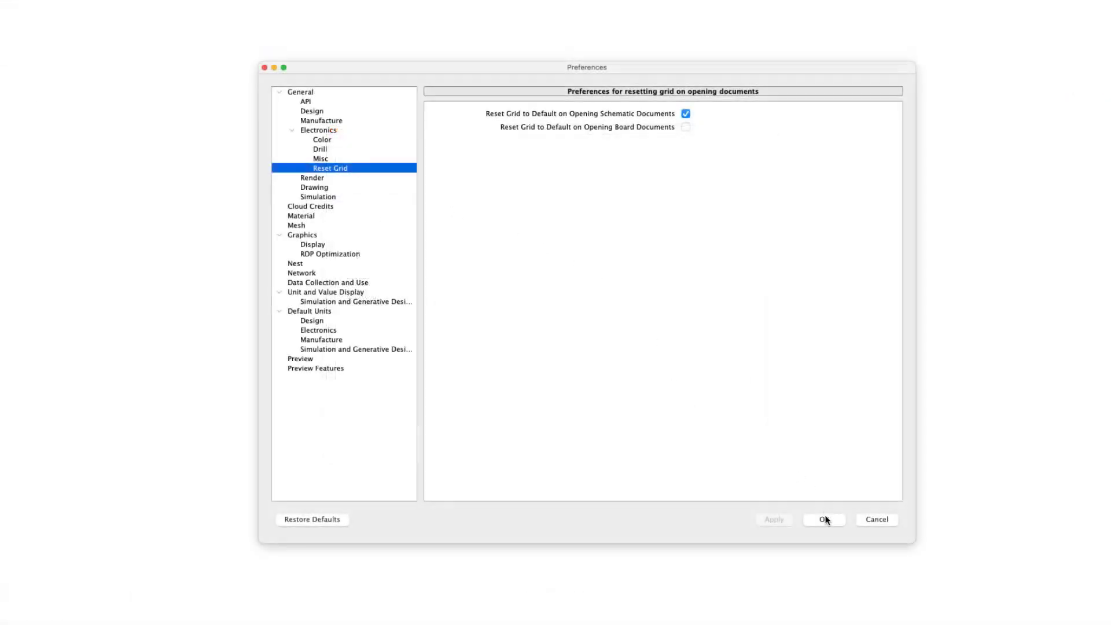
{"action": "left_click", "coordinate": [826, 519]}
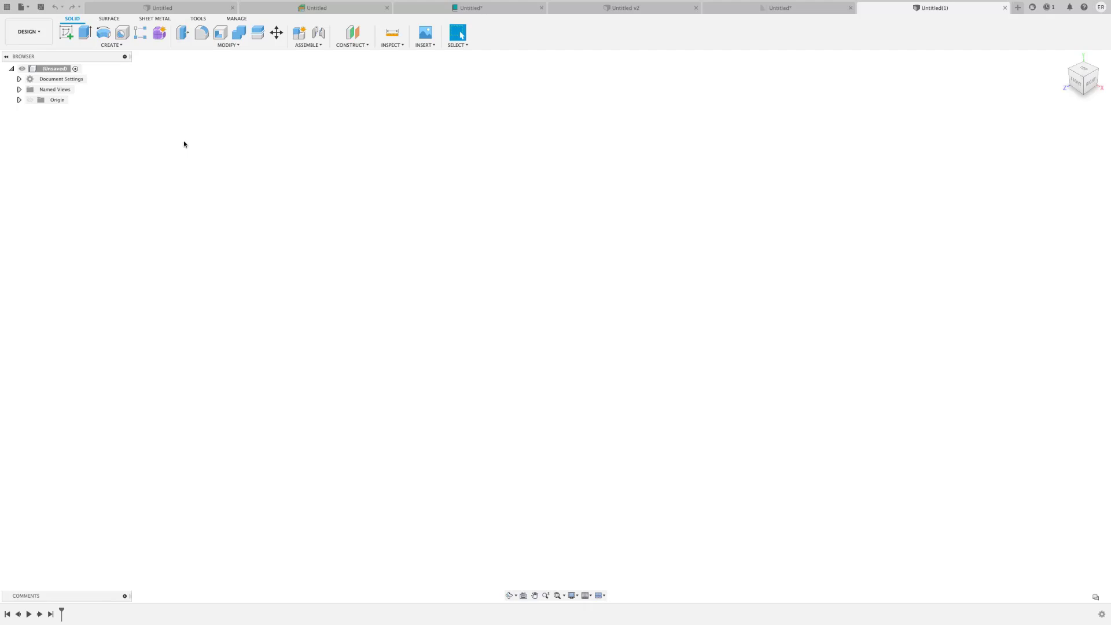
Step: Create a new electronics library and pick QFN in the 3D Package Generator
{"action": "left_click", "coordinate": [29, 9]}
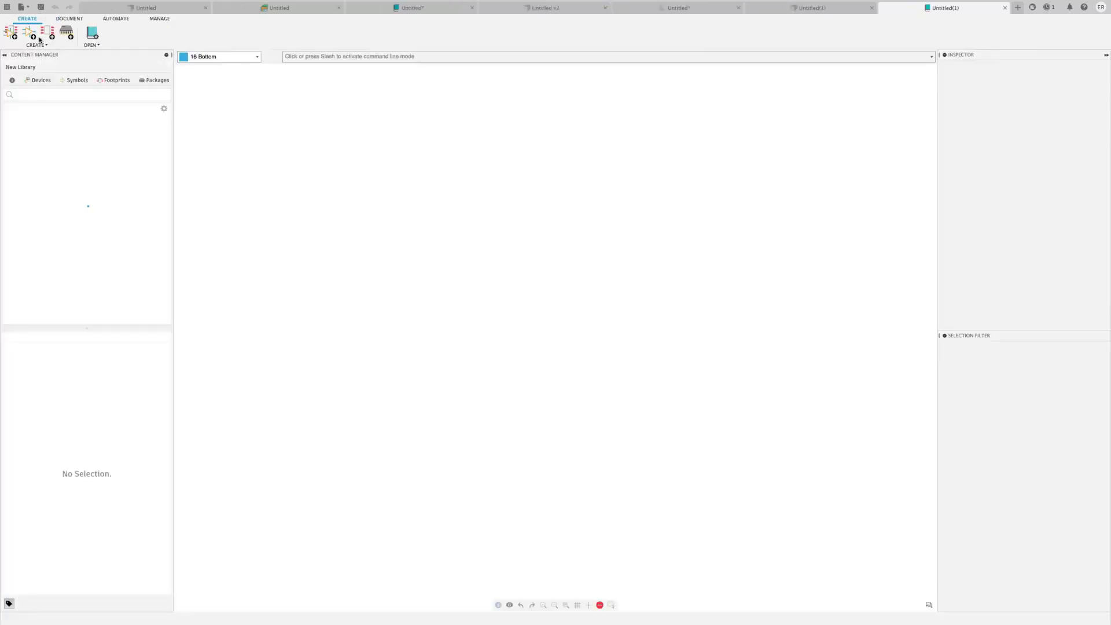
{"action": "left_click", "coordinate": [66, 33]}
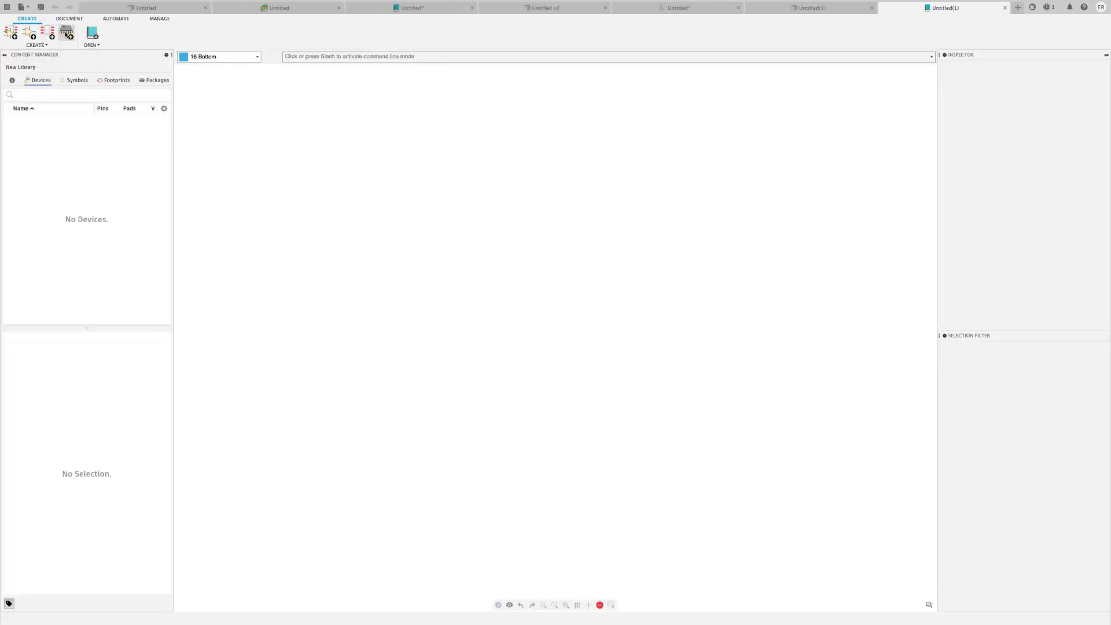
{"action": "scroll", "coordinate": [997, 459], "scroll_direction": "down", "scroll_amount": 10}
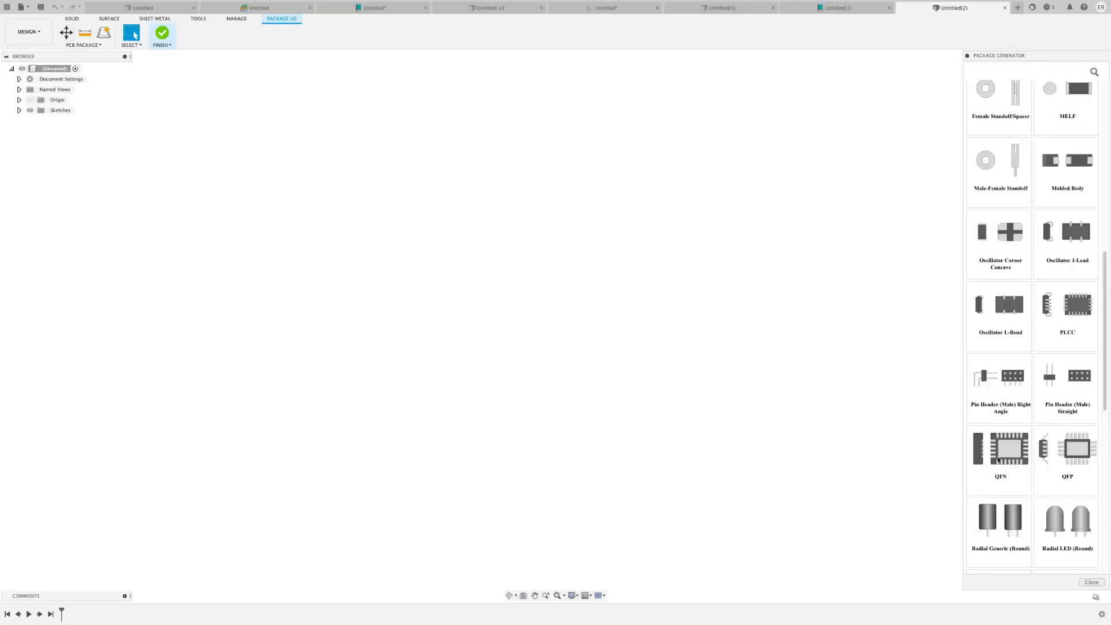
{"action": "left_click", "coordinate": [997, 459]}
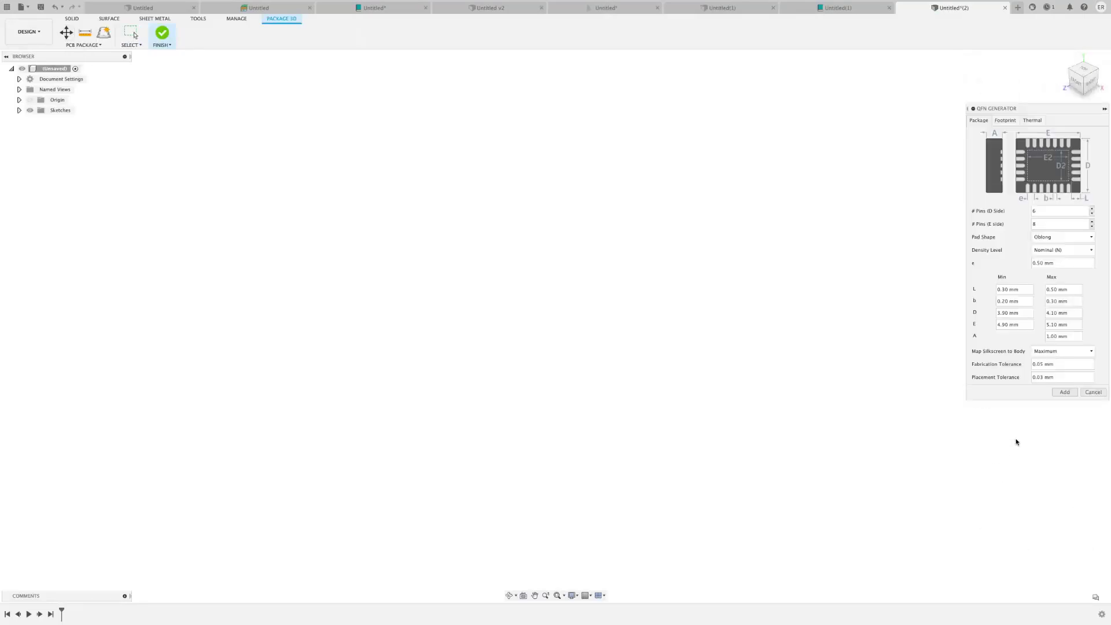
{"action": "left_click", "coordinate": [1065, 392]}
Step: Generate the QFN package and inspect it from front, right and back views
{"action": "left_click", "coordinate": [1064, 392]}
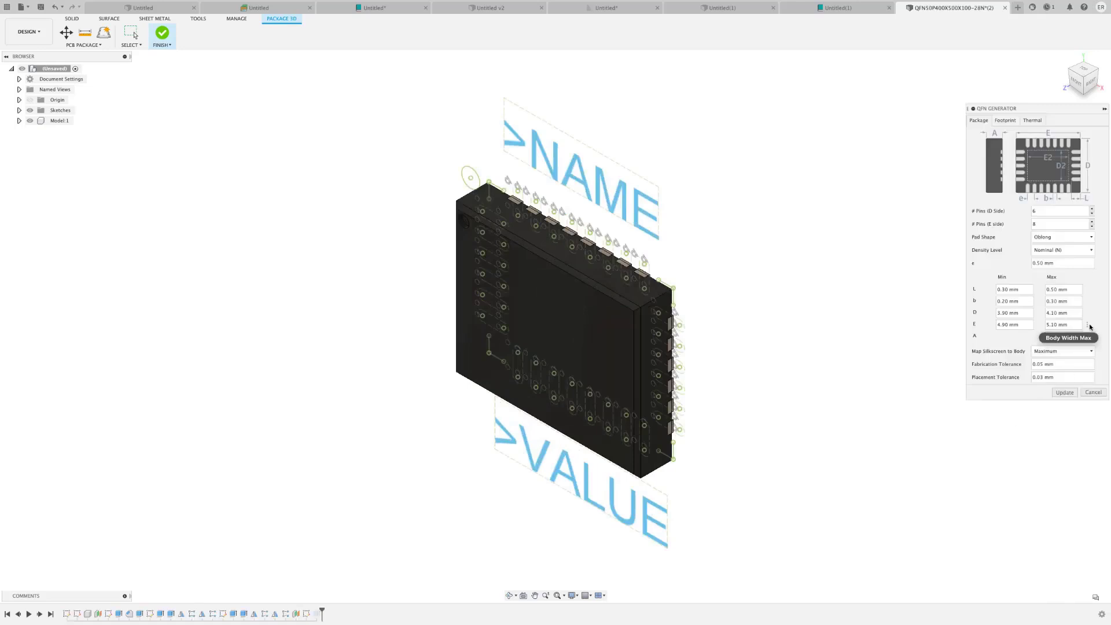
{"action": "left_click", "coordinate": [1000, 121]}
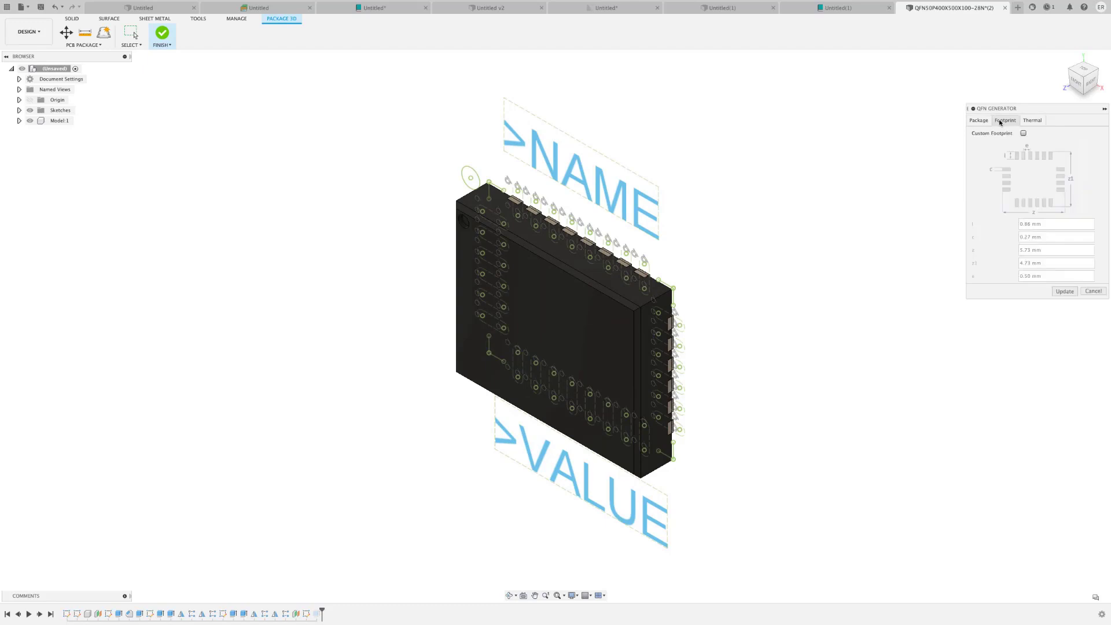
{"action": "left_click", "coordinate": [1074, 85]}
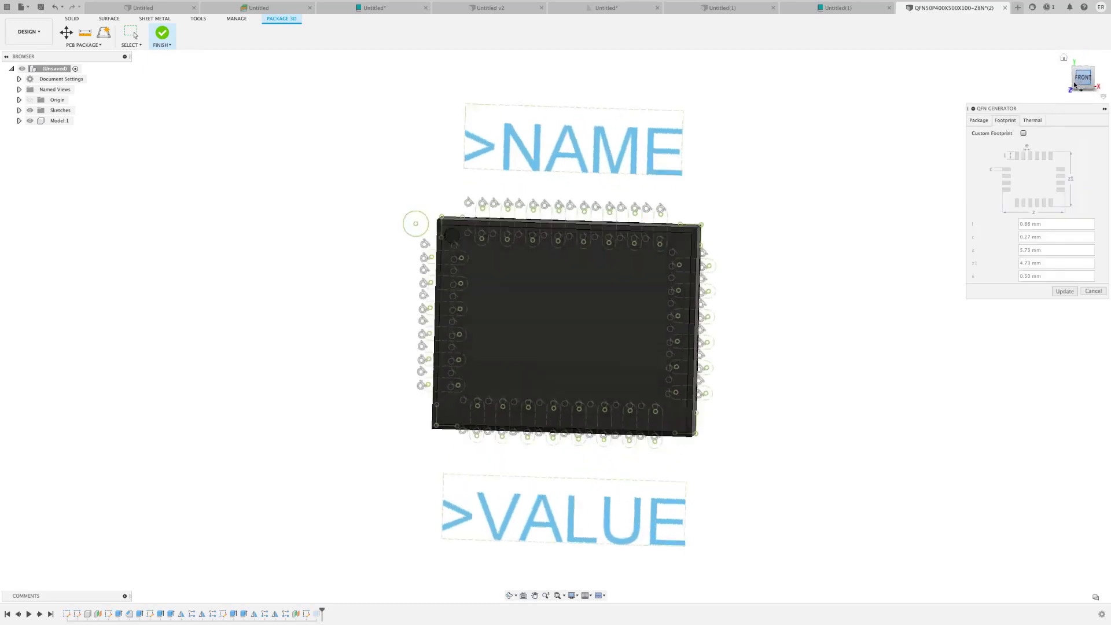
{"action": "left_click", "coordinate": [1098, 77]}
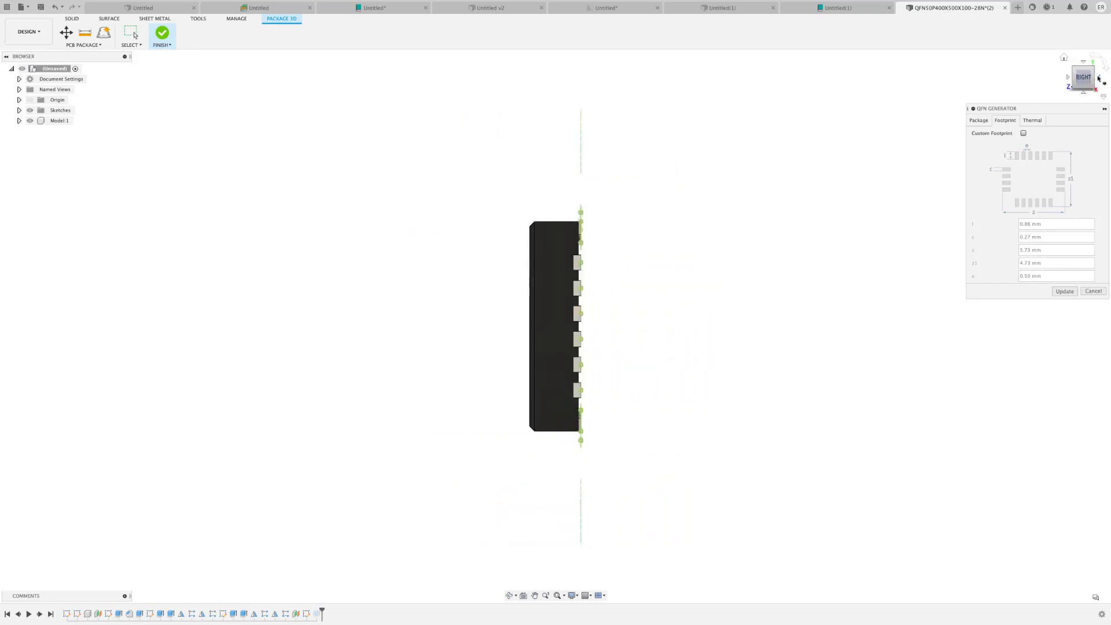
{"action": "left_click", "coordinate": [1098, 77]}
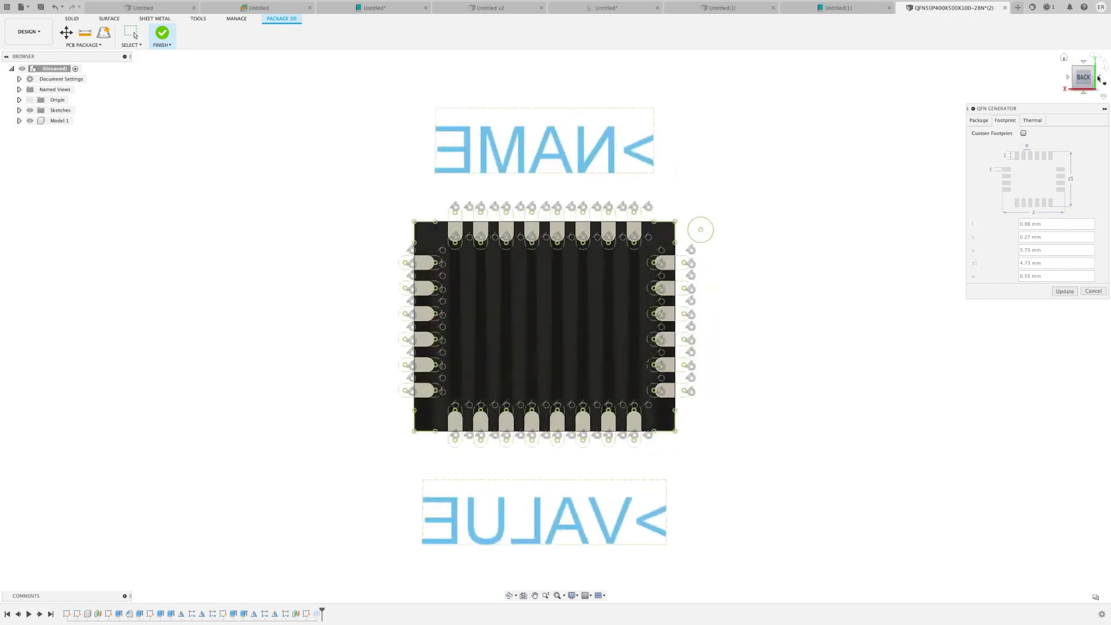
Step: Add a center thermal pad to the QFN package and update it
{"action": "left_click", "coordinate": [1033, 121]}
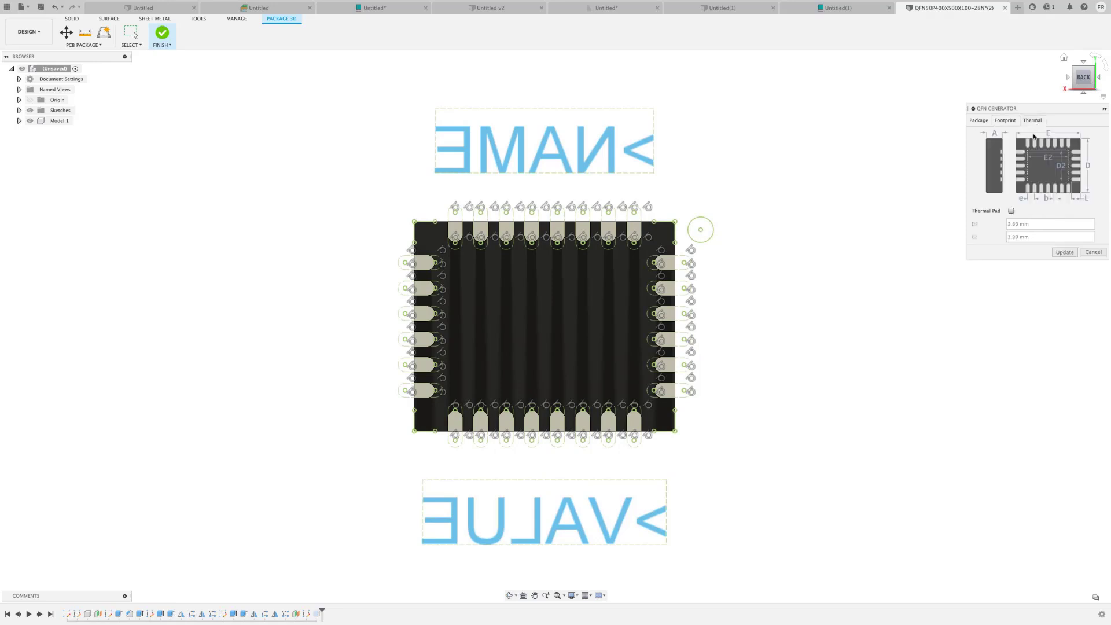
{"action": "left_click", "coordinate": [1011, 210]}
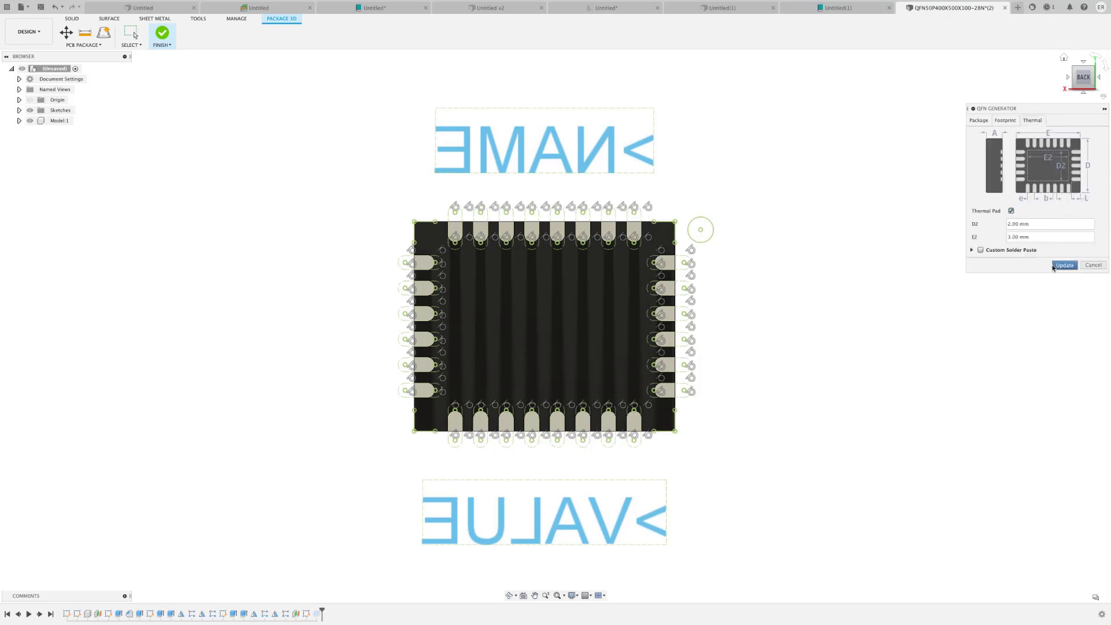
{"action": "left_click", "coordinate": [1062, 266]}
Step: Enable a custom footprint for the QFN pads and regenerate the package
{"action": "left_click", "coordinate": [1005, 121]}
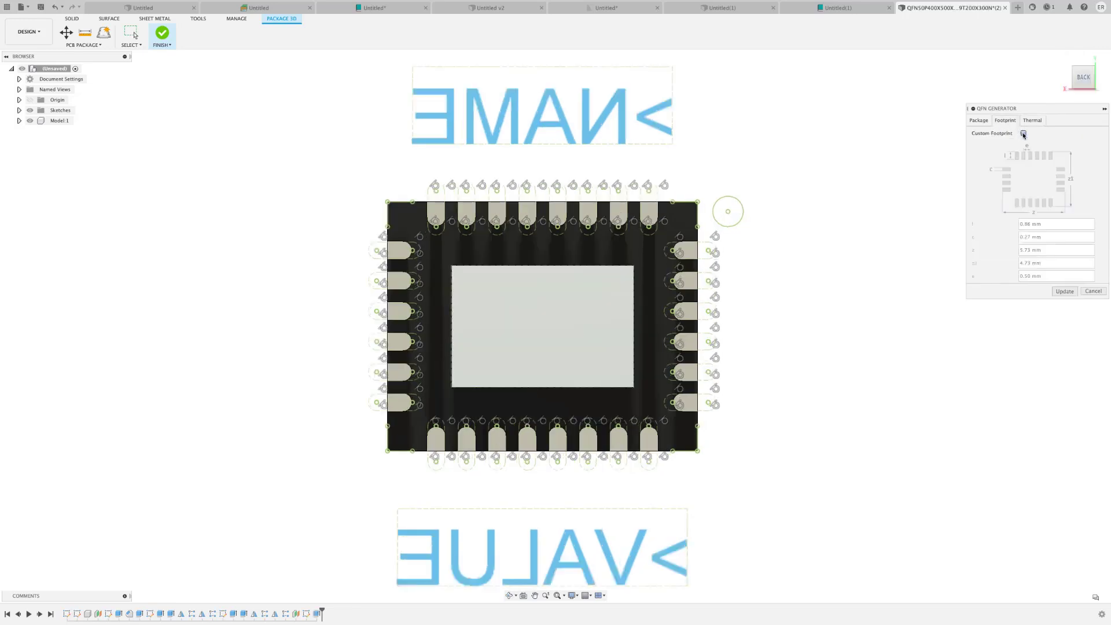
{"action": "left_click", "coordinate": [1023, 134]}
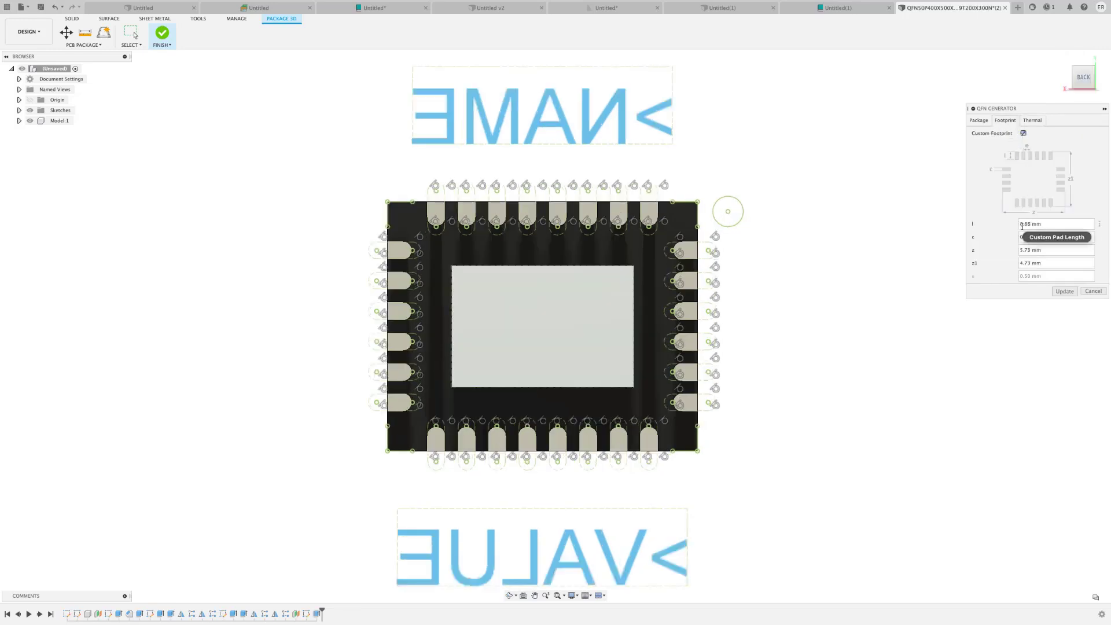
{"action": "left_click", "coordinate": [1064, 291]}
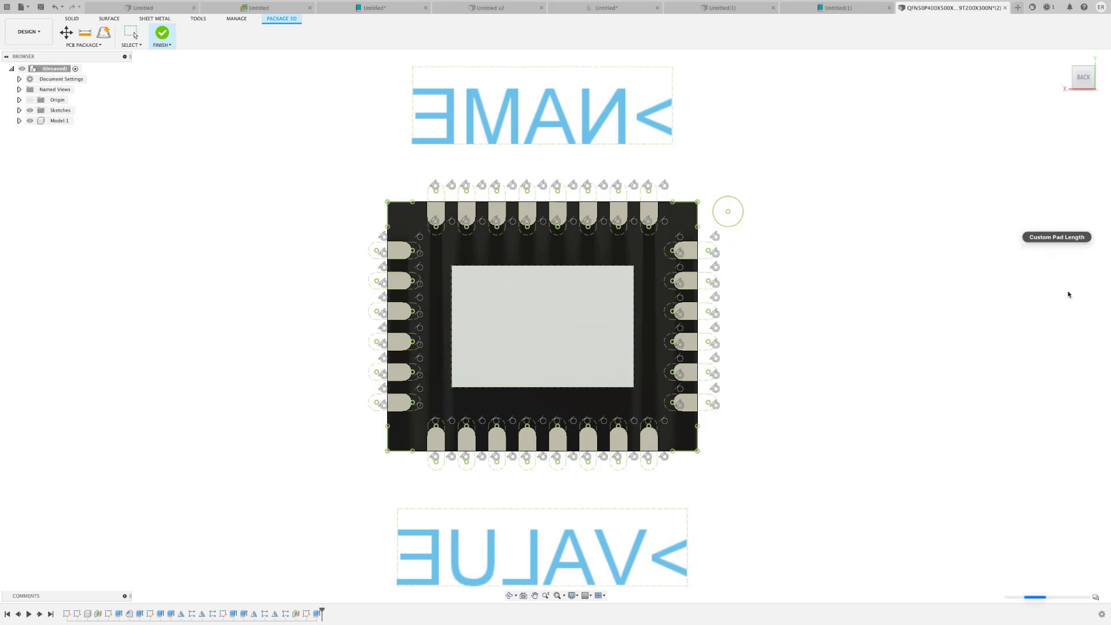
Step: Choose the Axial package in the Package Generator
{"action": "scroll", "coordinate": [1028, 305], "scroll_direction": "up", "scroll_amount": 3}
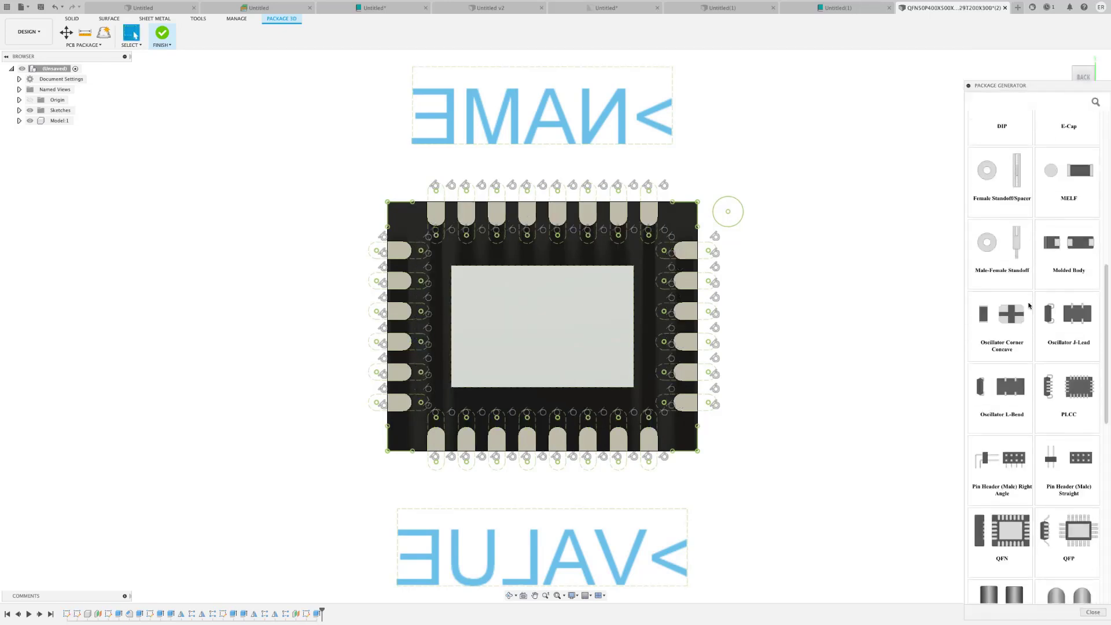
{"action": "scroll", "coordinate": [1028, 306], "scroll_direction": "up", "scroll_amount": 5}
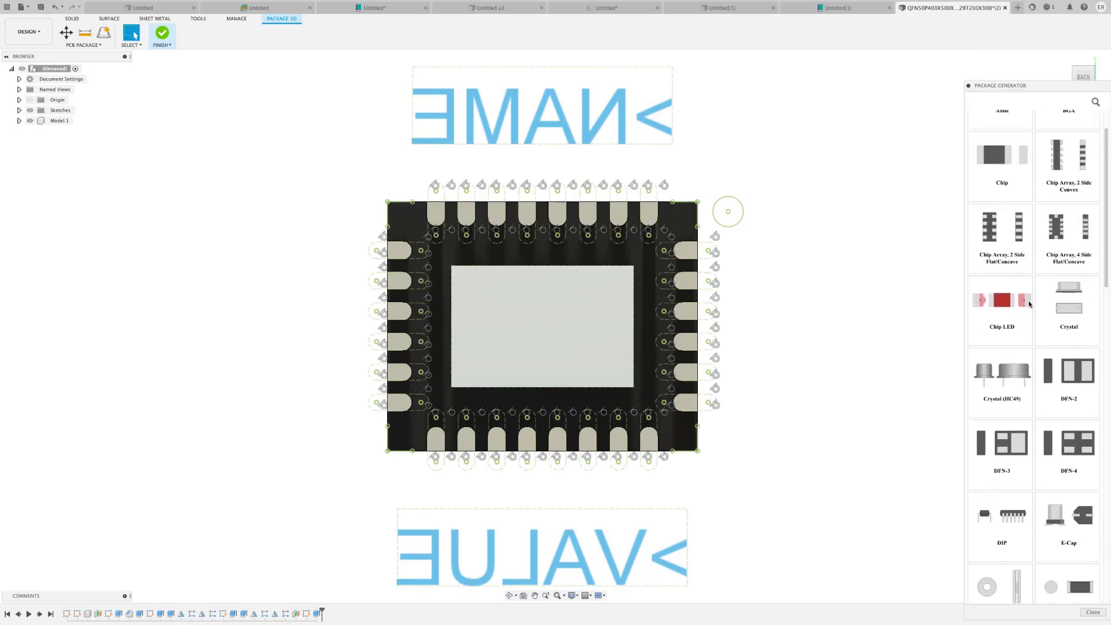
{"action": "scroll", "coordinate": [1028, 304], "scroll_direction": "up", "scroll_amount": 3}
{"action": "left_click", "coordinate": [1011, 152]}
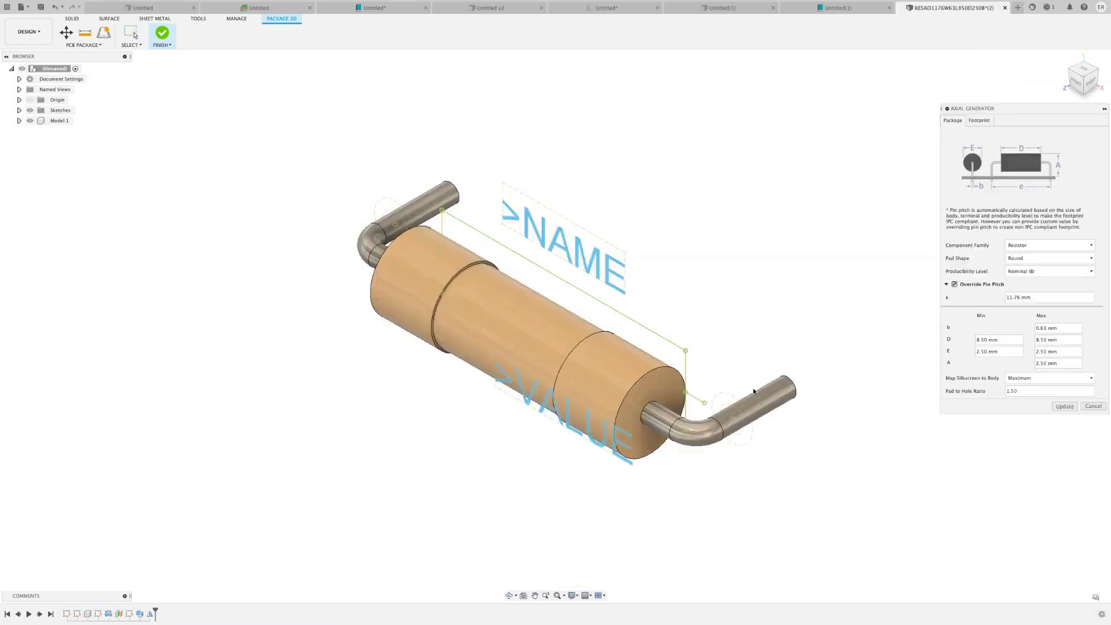
{"action": "scroll", "coordinate": [753, 392], "scroll_direction": "up", "scroll_amount": 5}
{"action": "scroll", "coordinate": [753, 392], "scroll_direction": "down", "scroll_amount": 1}
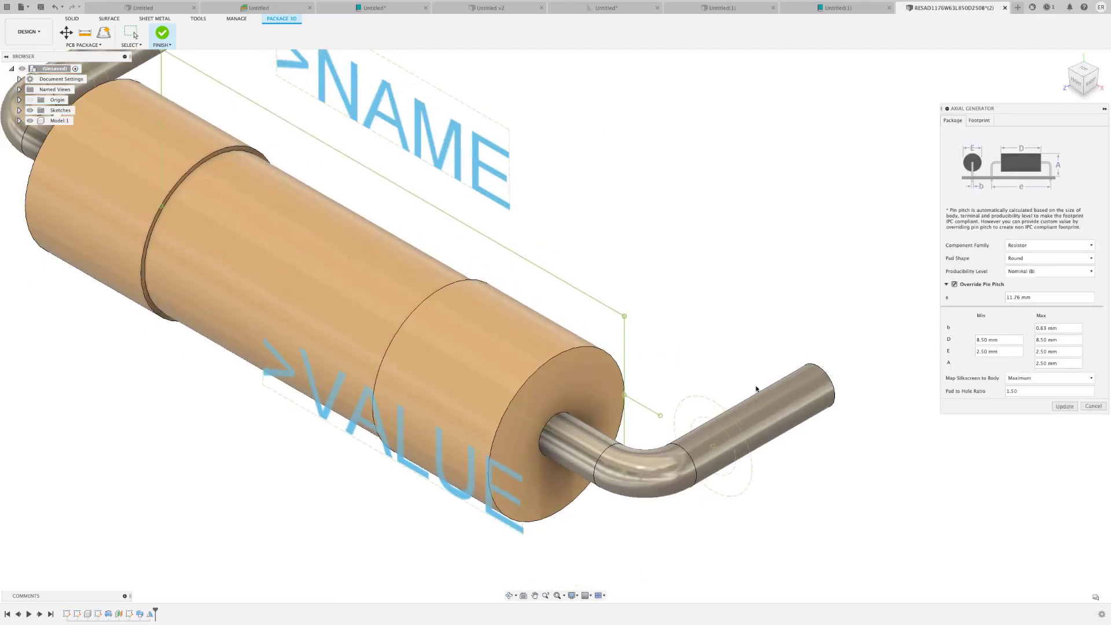
Step: Set a custom footprint with 1.00 mm hole diameter b1, then list Release v15's footprints
{"action": "left_click", "coordinate": [980, 120]}
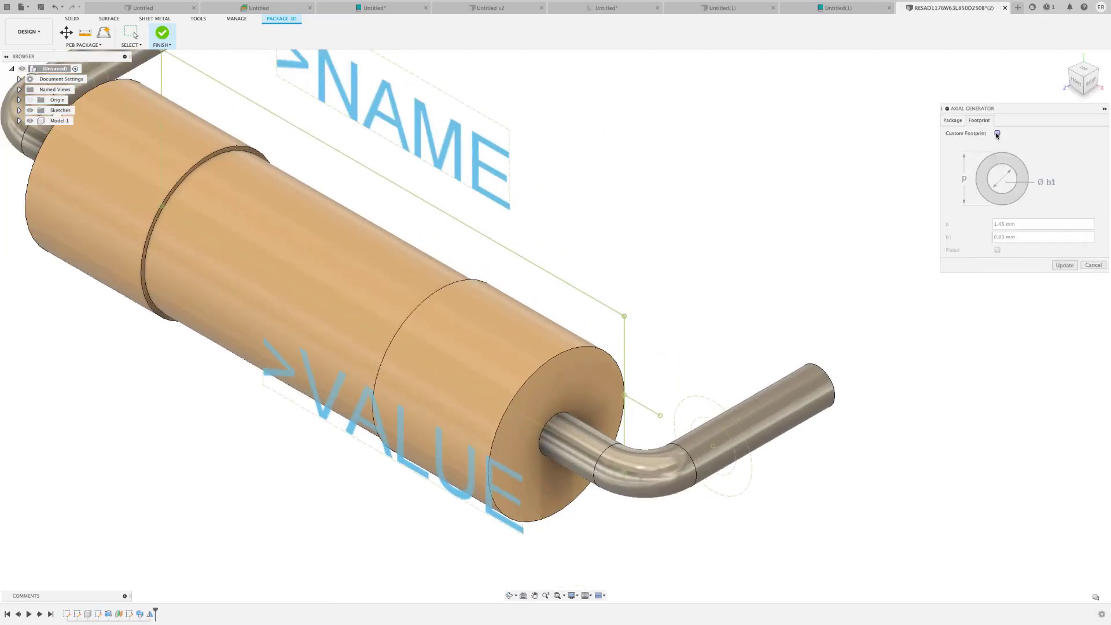
{"action": "left_click", "coordinate": [996, 134]}
{"action": "left_click_drag", "start_coordinate": [1005, 236], "coordinate": [991, 237]}
{"action": "key", "text": "BackSpace"}
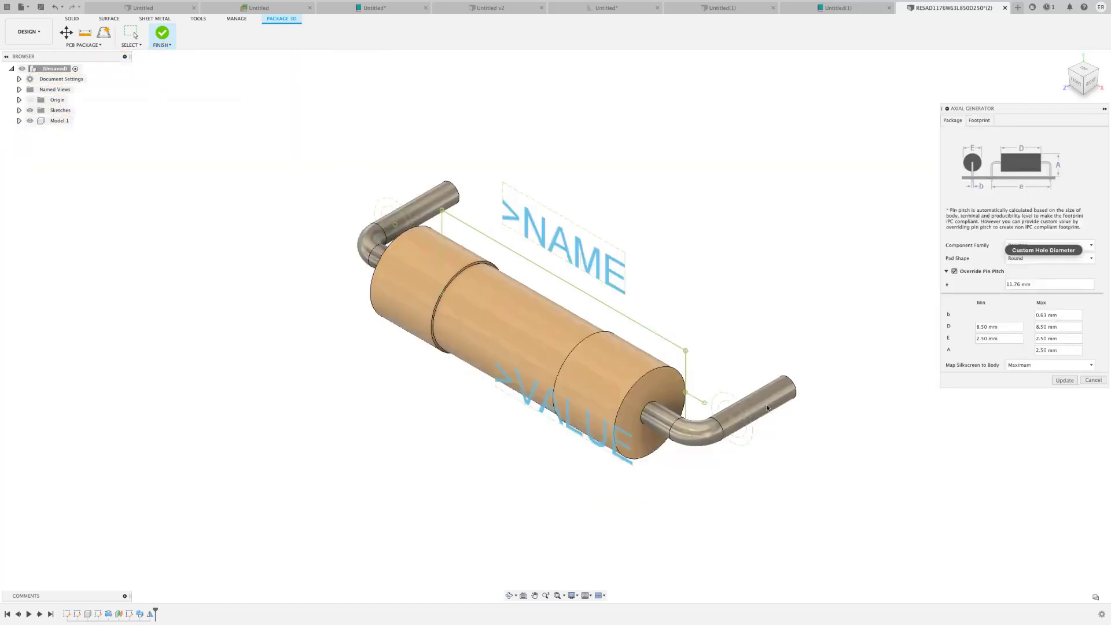
{"action": "scroll", "coordinate": [766, 408], "scroll_direction": "up", "scroll_amount": 5}
{"action": "scroll", "coordinate": [766, 408], "scroll_direction": "up", "scroll_amount": 3}
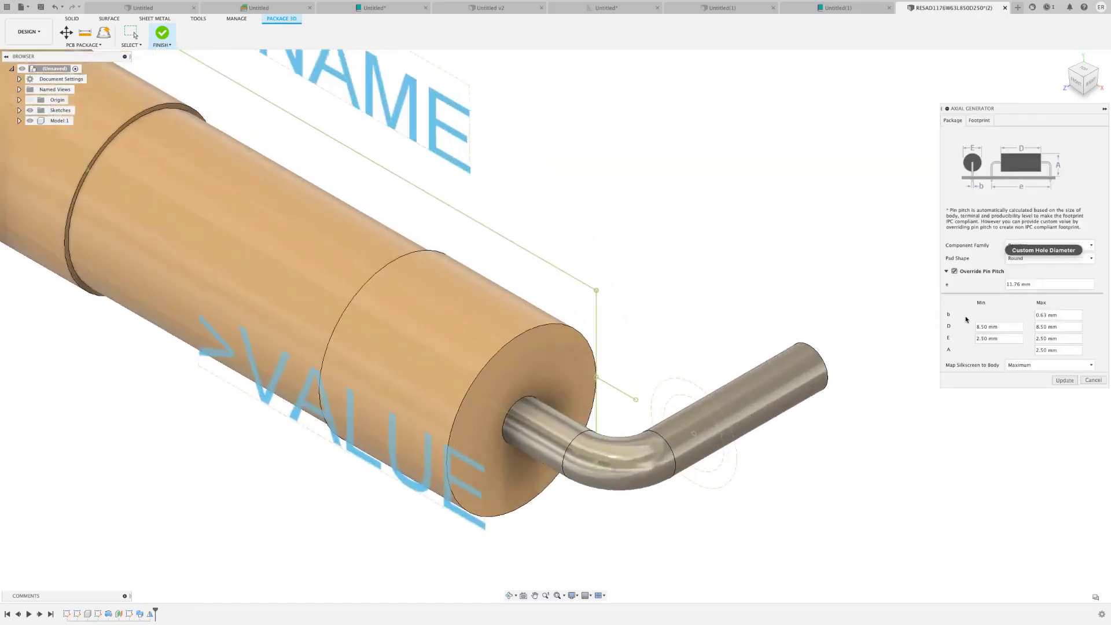
{"action": "left_click", "coordinate": [980, 120]}
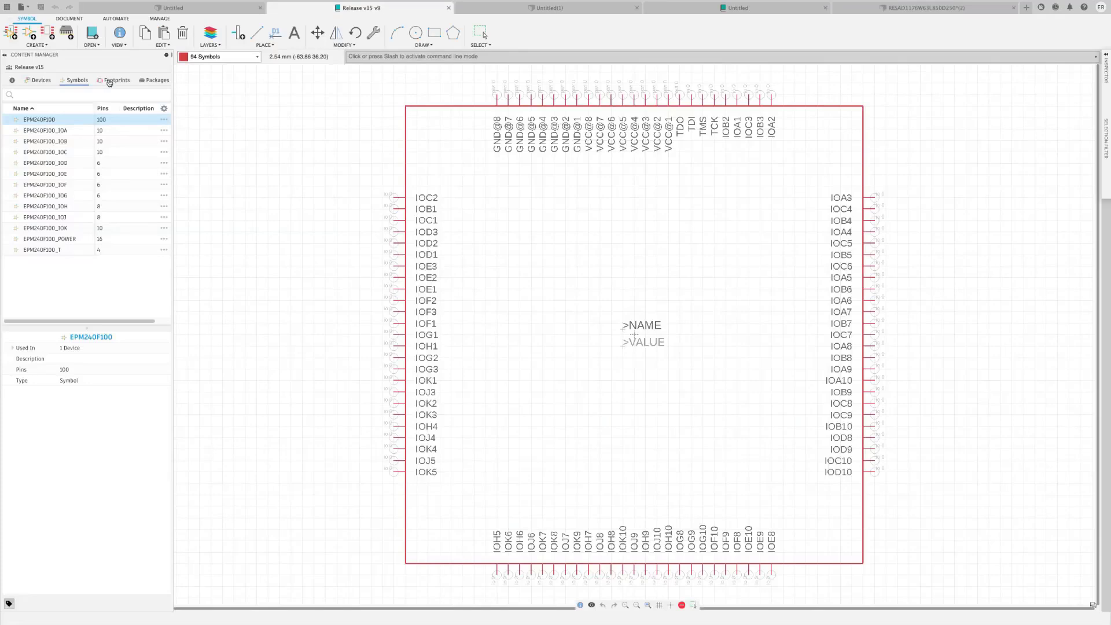
{"action": "left_click", "coordinate": [113, 80]}
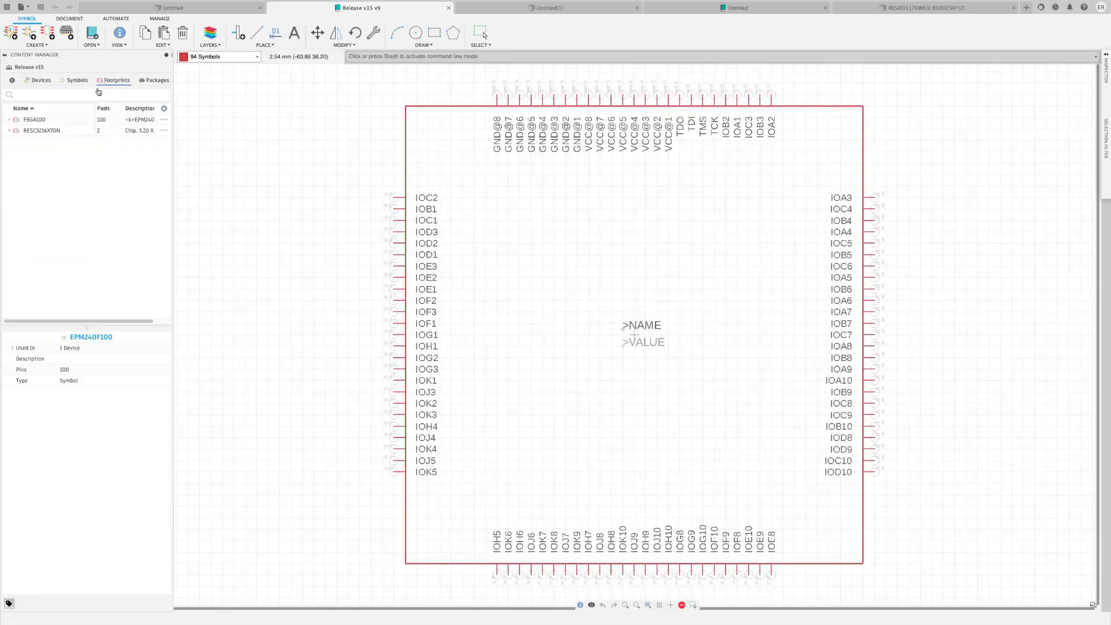
Step: Open the FBGA100 footprint, then EPM240F100 device, and confirm its pin-to-pad connections
{"action": "double_click", "coordinate": [41, 119]}
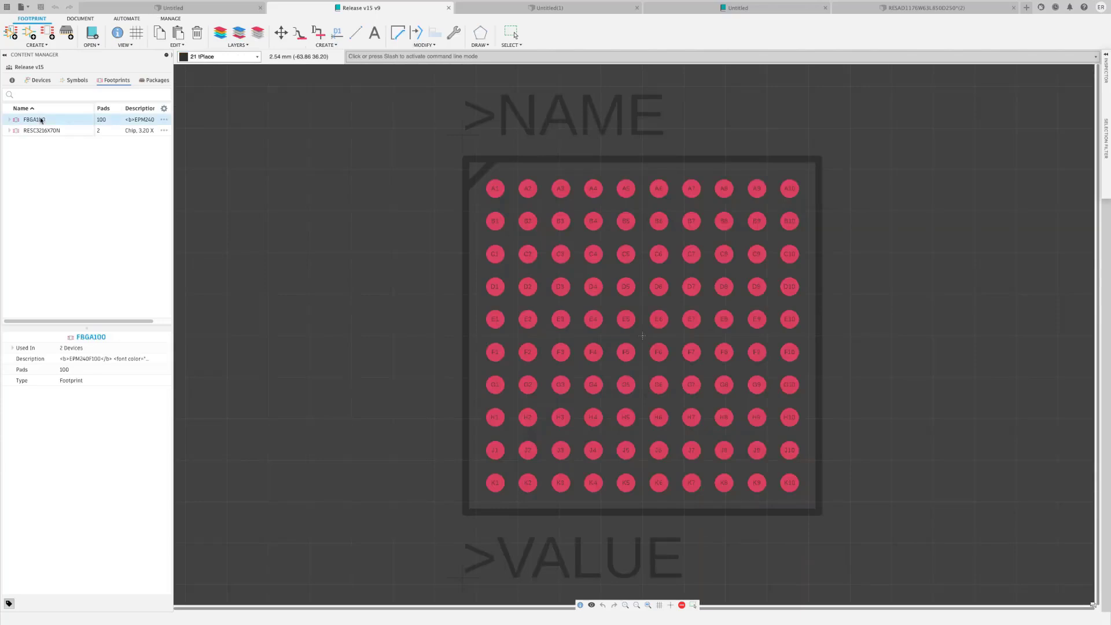
{"action": "left_click", "coordinate": [41, 80]}
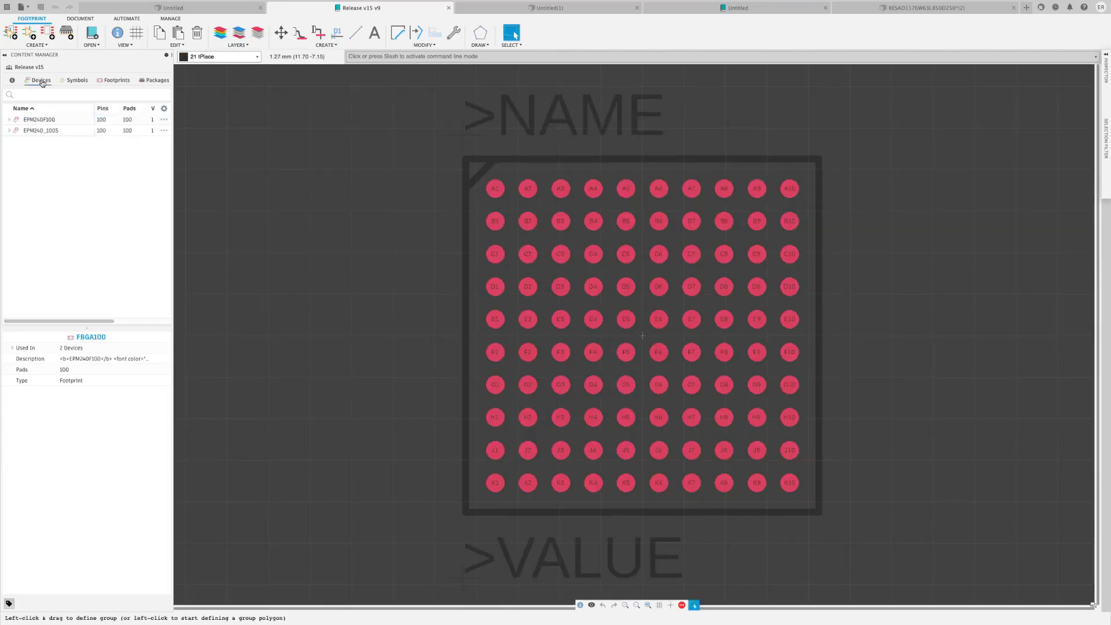
{"action": "double_click", "coordinate": [44, 120]}
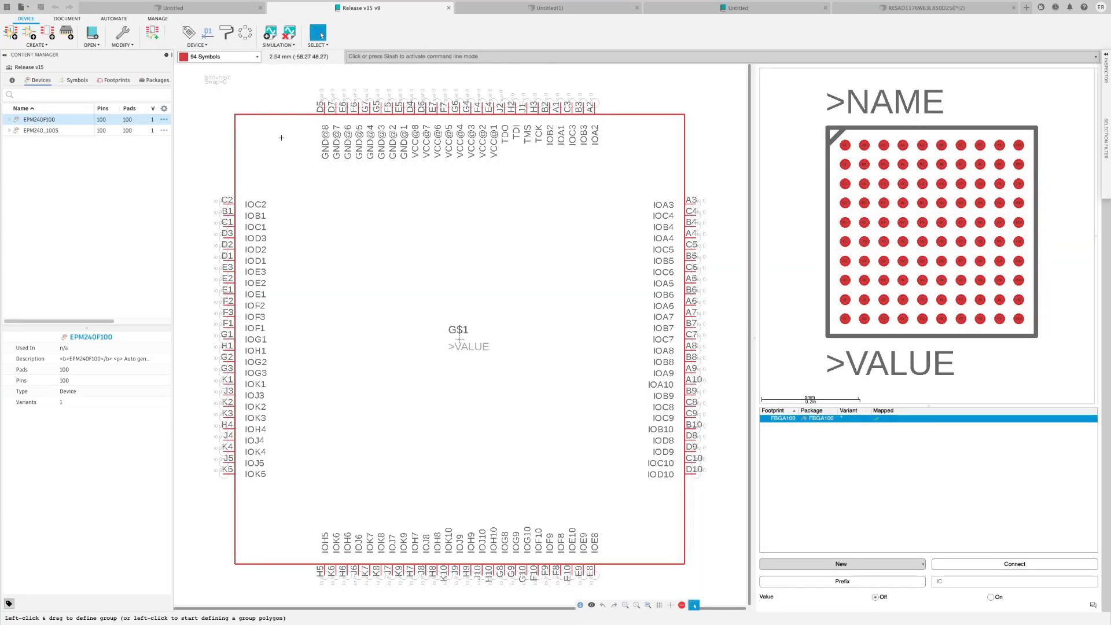
{"action": "left_click", "coordinate": [1007, 564]}
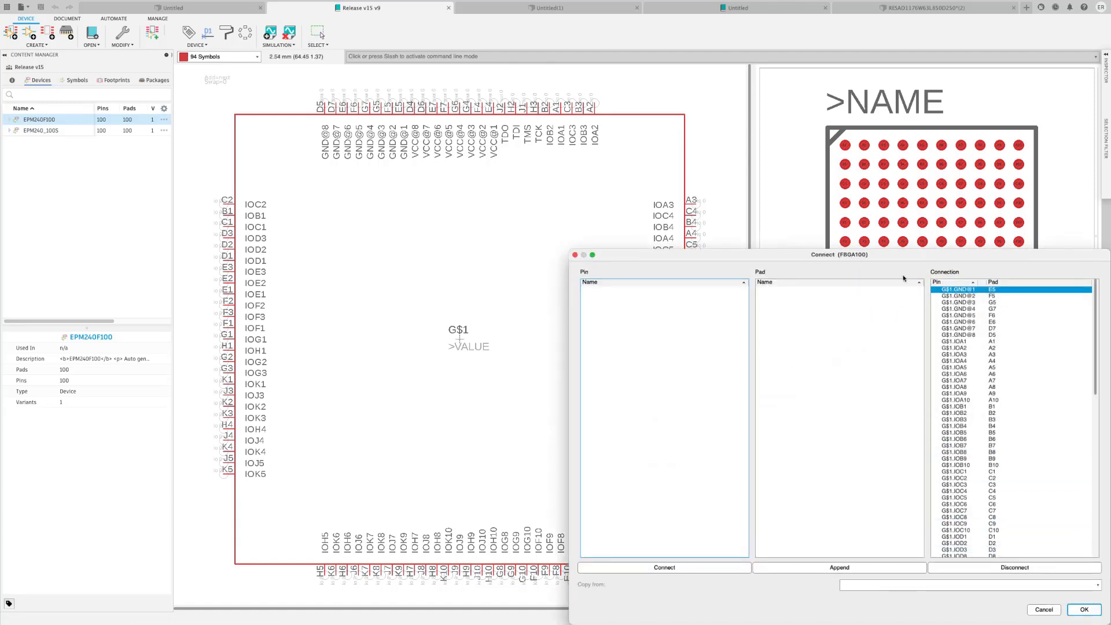
{"action": "left_click_drag", "start_coordinate": [1095, 298], "coordinate": [1106, 459]}
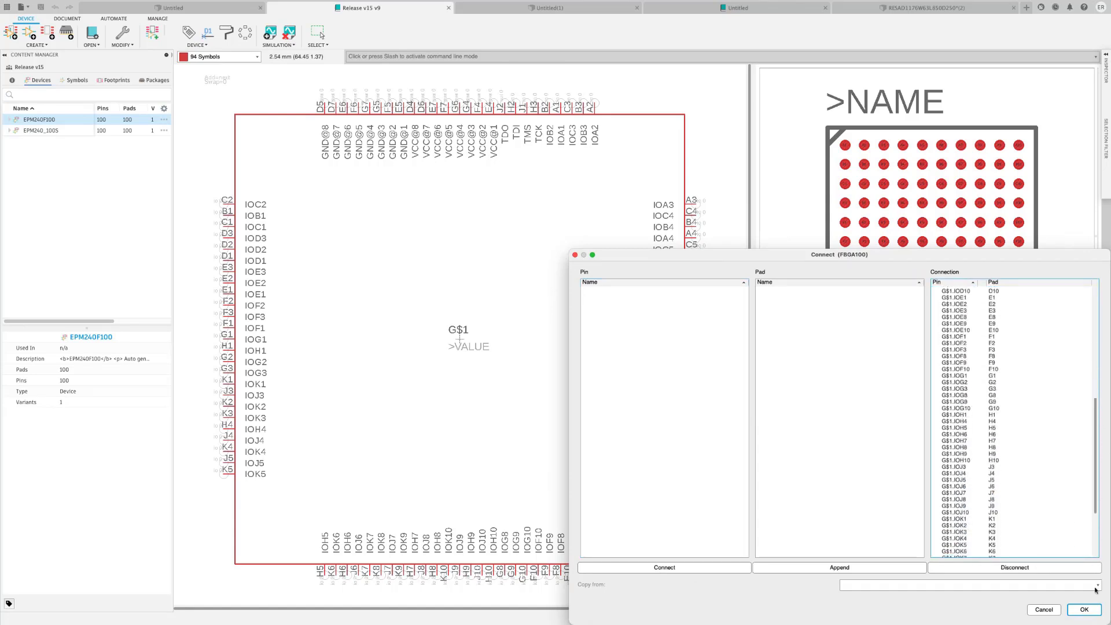
{"action": "left_click", "coordinate": [1086, 609]}
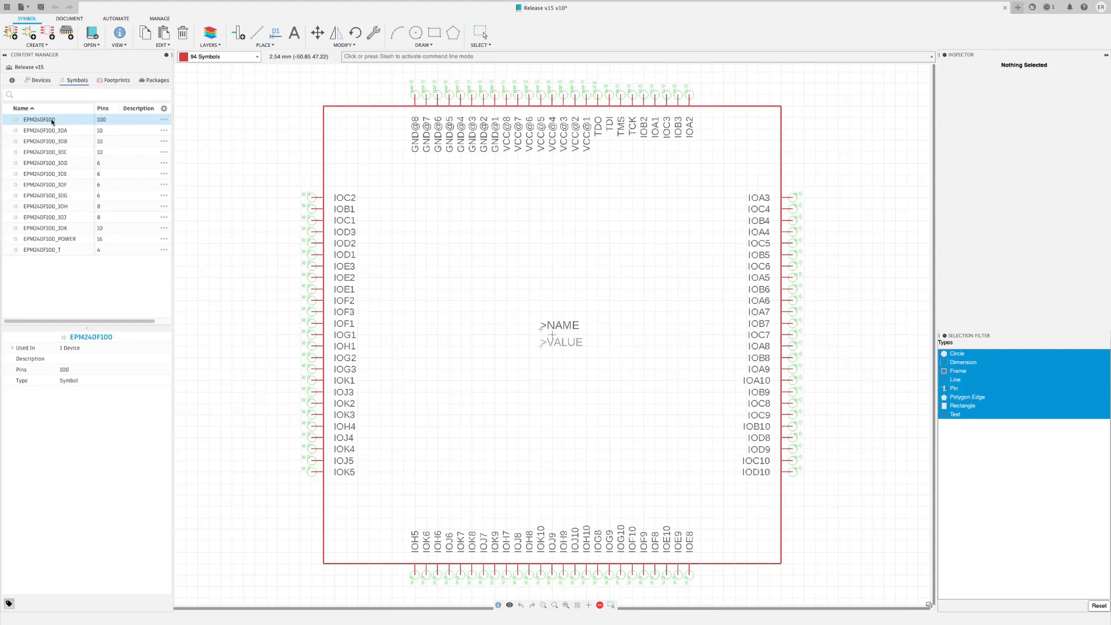
Step: View the EPM240F100_IOA and IOB symbols, ending on the POWER symbol with VCC@1–8 and GND@1–8
{"action": "left_click", "coordinate": [56, 132]}
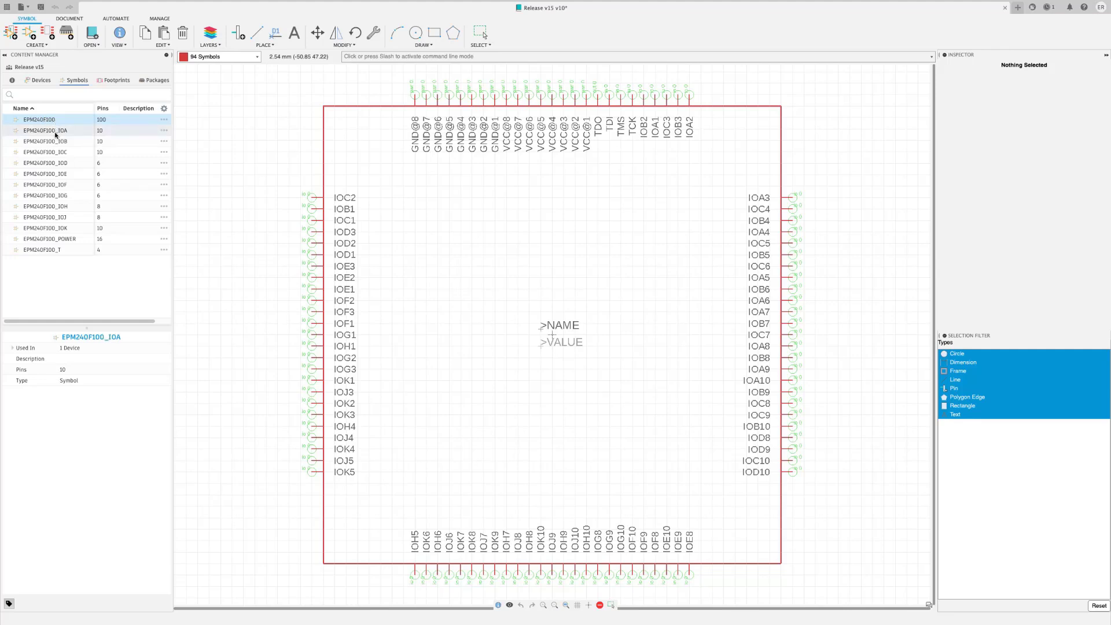
{"action": "left_click", "coordinate": [56, 142]}
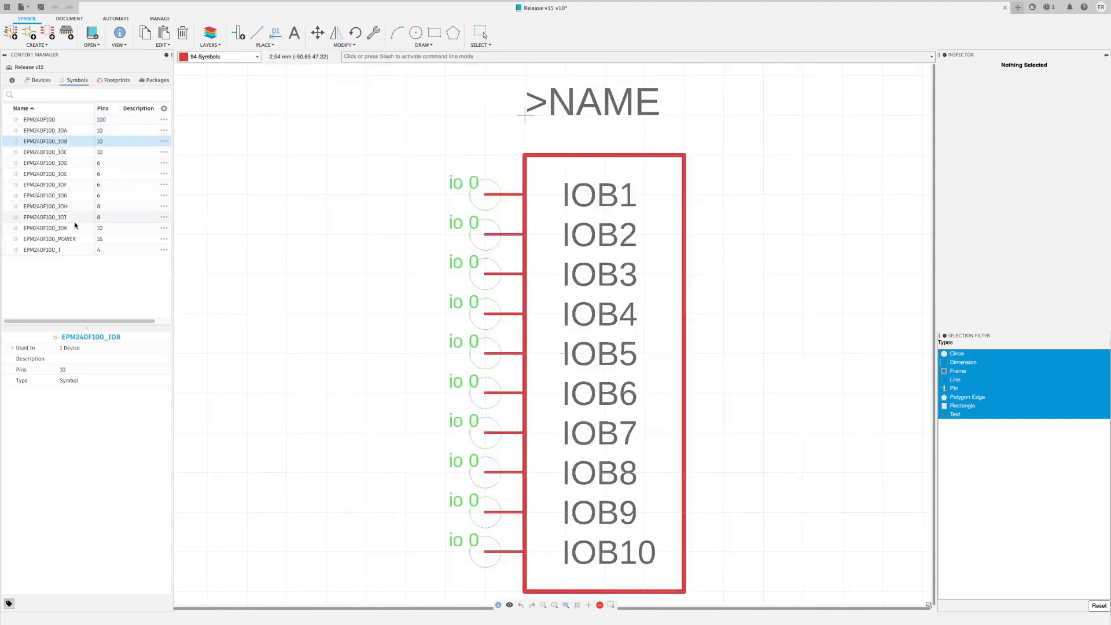
{"action": "left_click", "coordinate": [68, 242]}
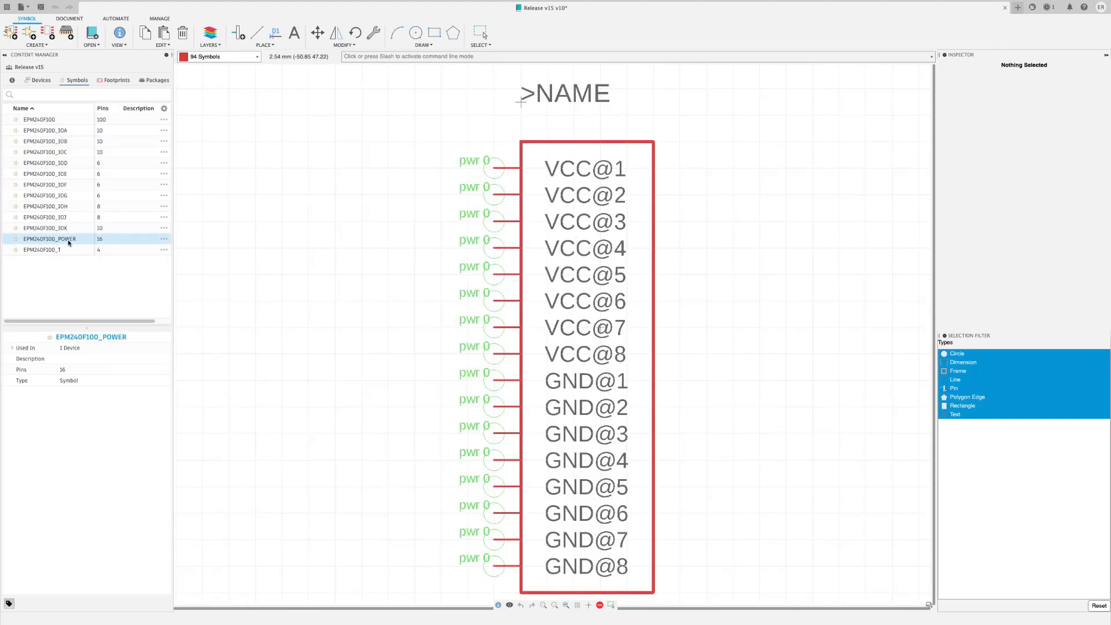
Step: Inspect the existing pin-to-pad connections of the EPM240F100 device without changing them
{"action": "left_click", "coordinate": [48, 82]}
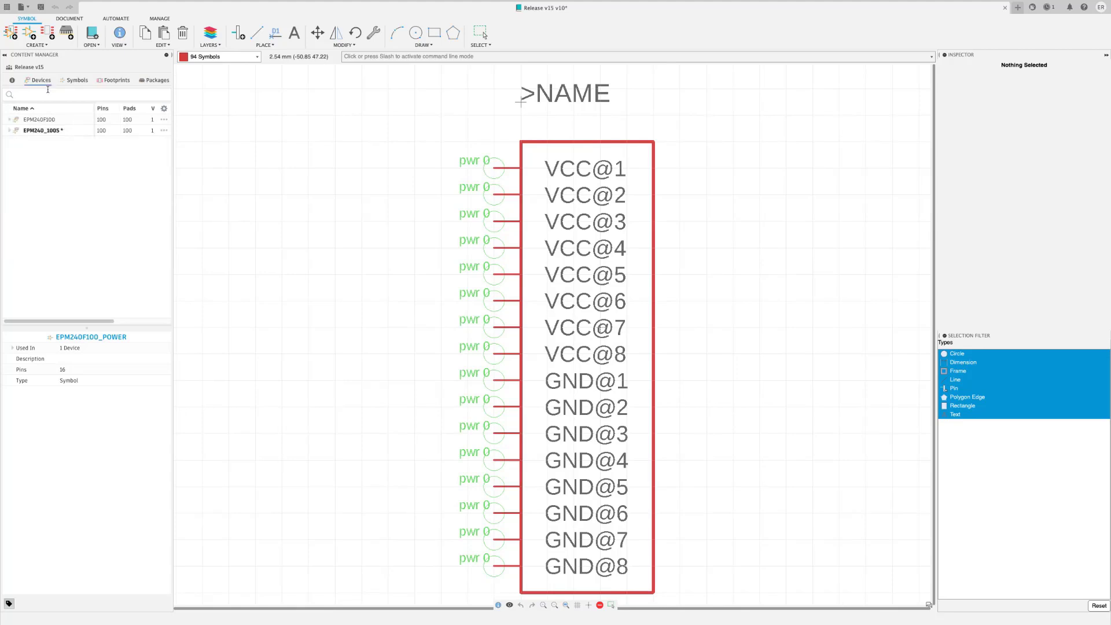
{"action": "double_click", "coordinate": [49, 121]}
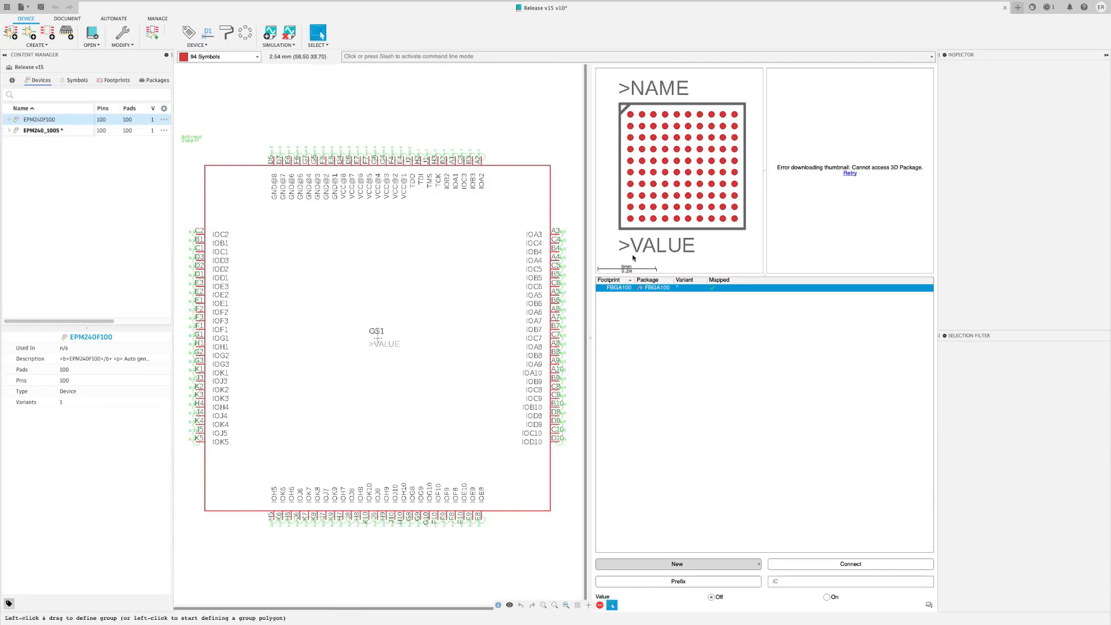
{"action": "left_click", "coordinate": [869, 563]}
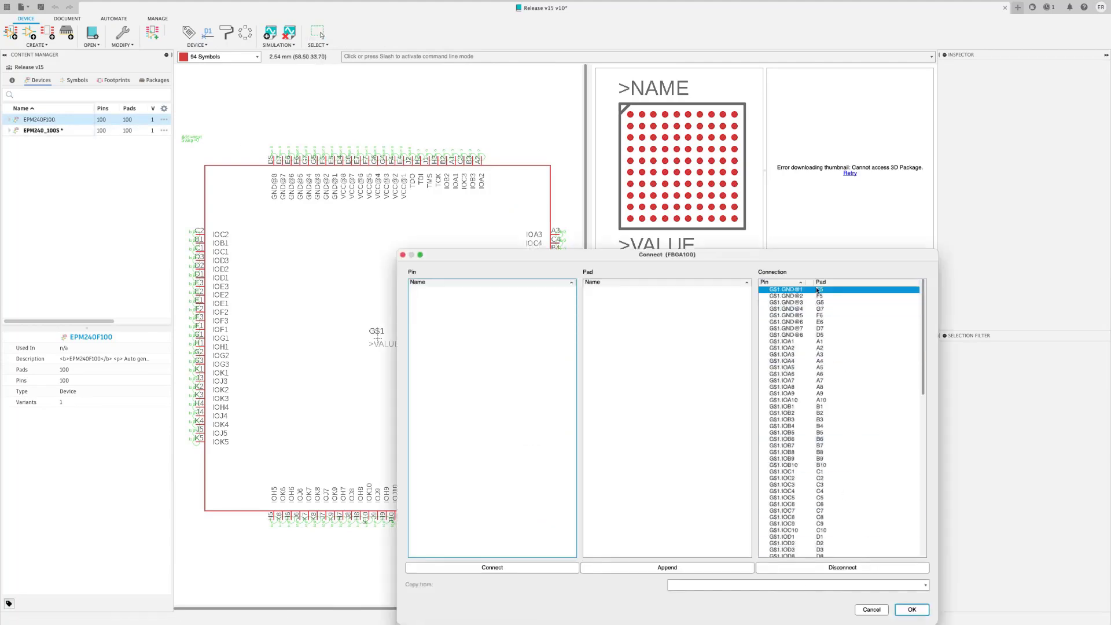
{"action": "left_click_drag", "start_coordinate": [923, 394], "coordinate": [927, 421]}
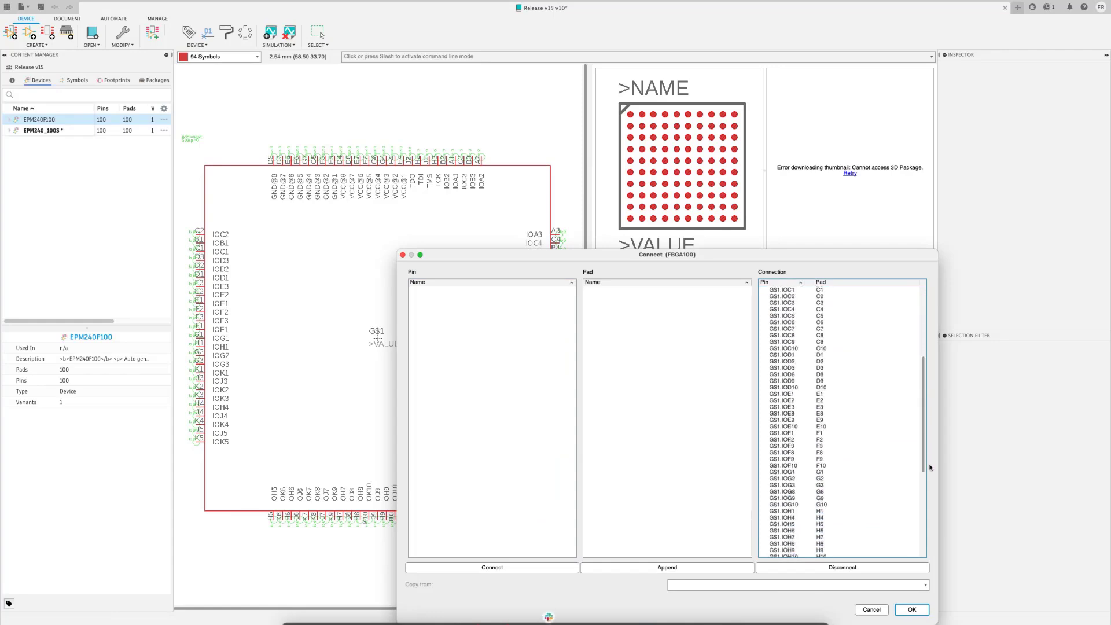
{"action": "left_click", "coordinate": [402, 254]}
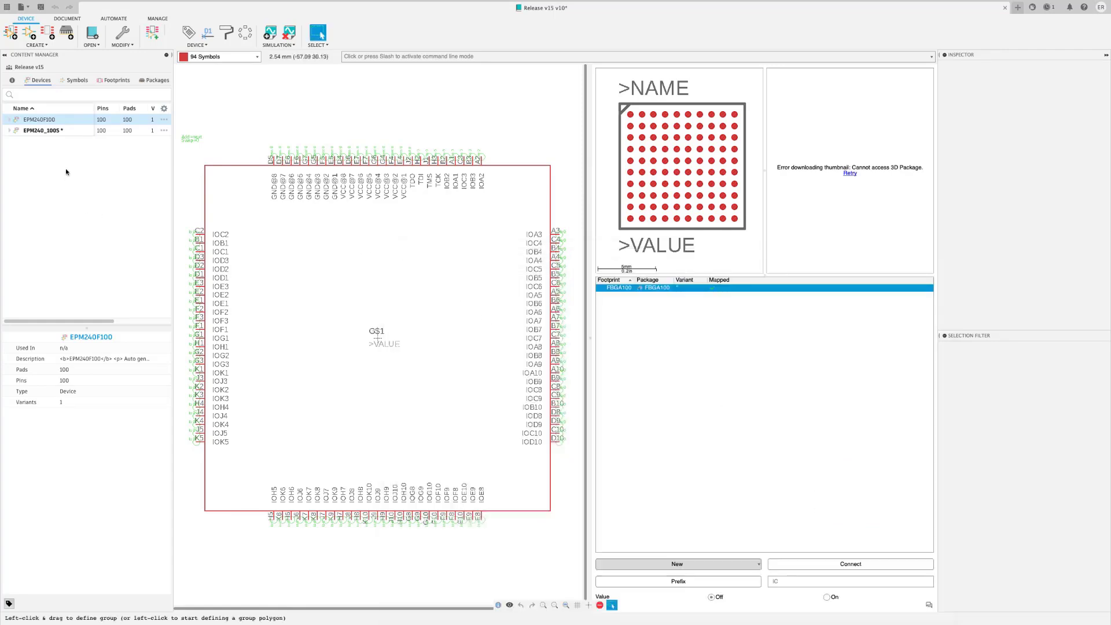
Step: Open EPM240_100S and copy EPM240F100's FBGA100 pin-to-pad mapping into it
{"action": "left_click", "coordinate": [58, 131]}
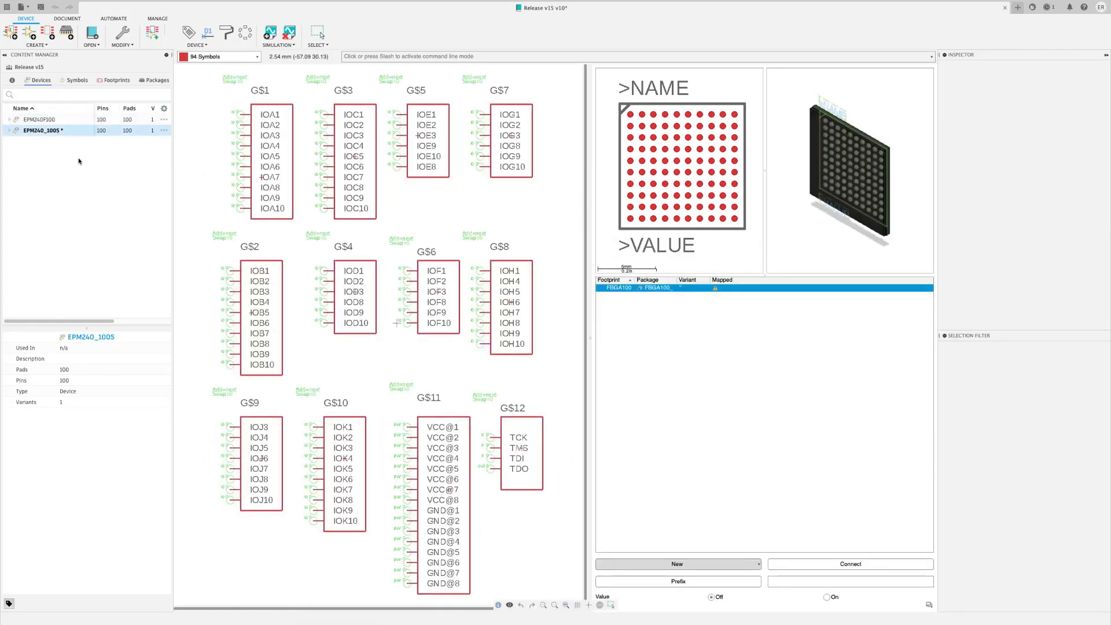
{"action": "key", "text": "g"}
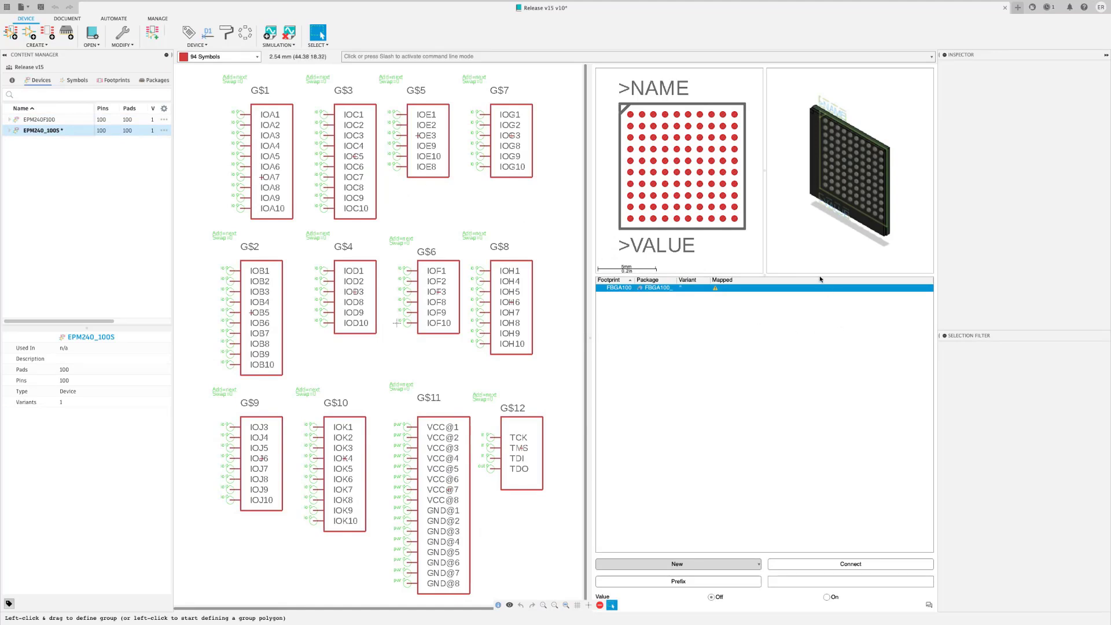
{"action": "left_click", "coordinate": [891, 564]}
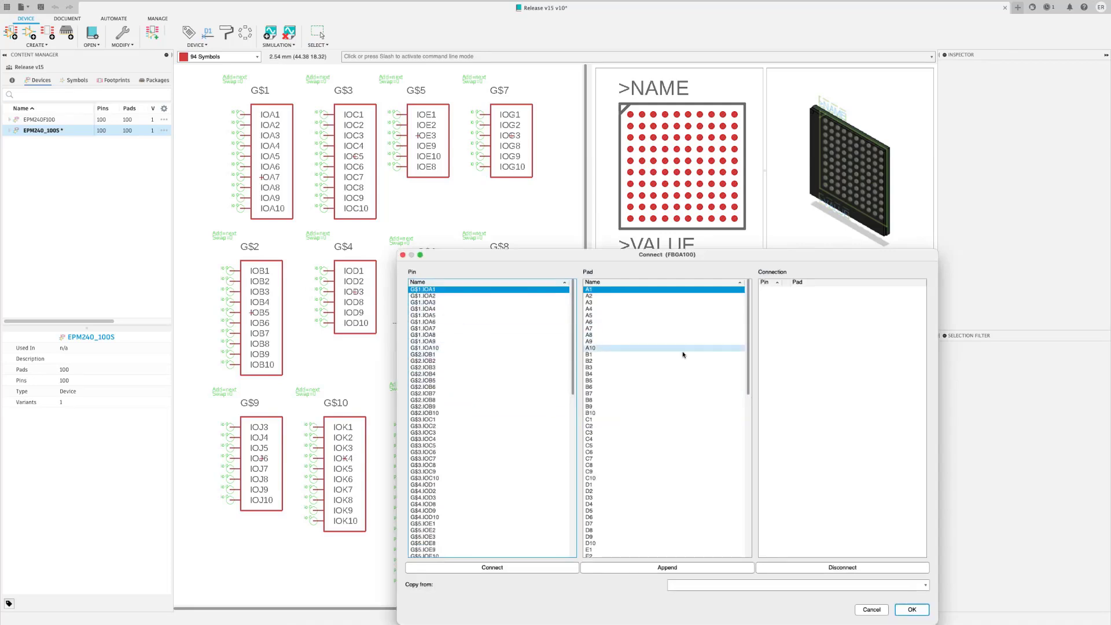
{"action": "left_click", "coordinate": [906, 586]}
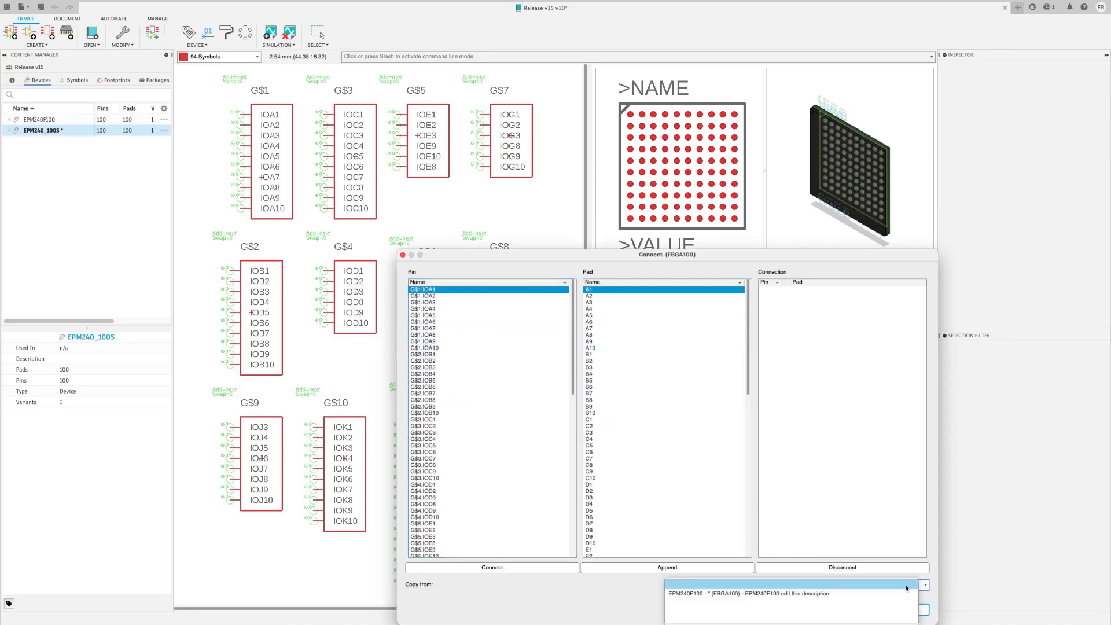
{"action": "left_click", "coordinate": [860, 594]}
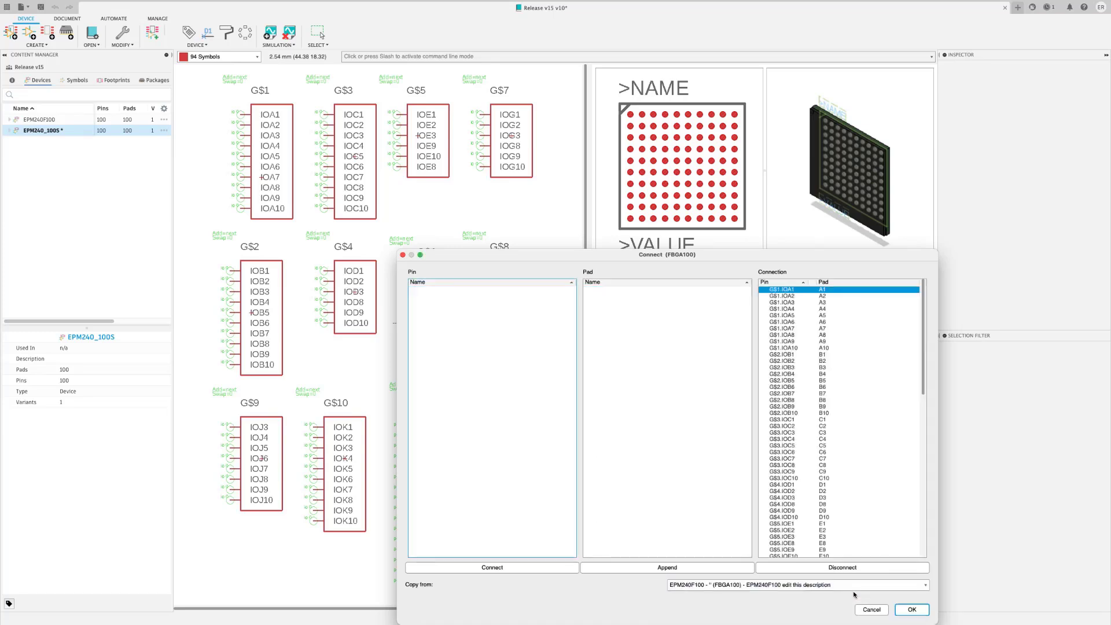
{"action": "left_click", "coordinate": [914, 609]}
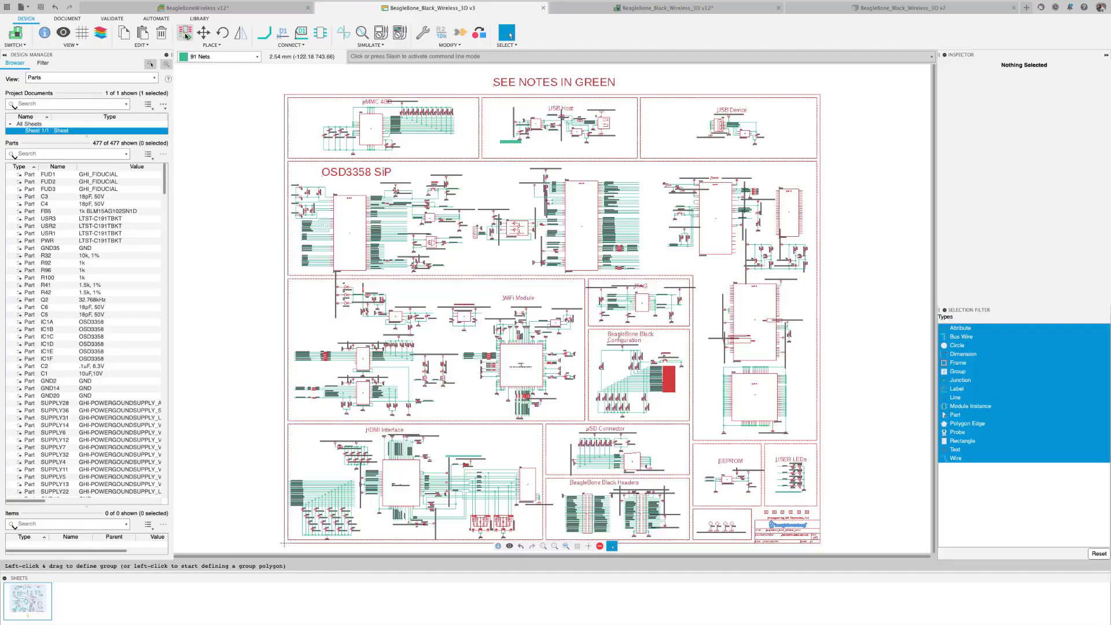
Step: In Add Part, browse the Transformer library, previewing DPC-24-180_4.4 and DST-6-56
{"action": "left_click", "coordinate": [185, 34]}
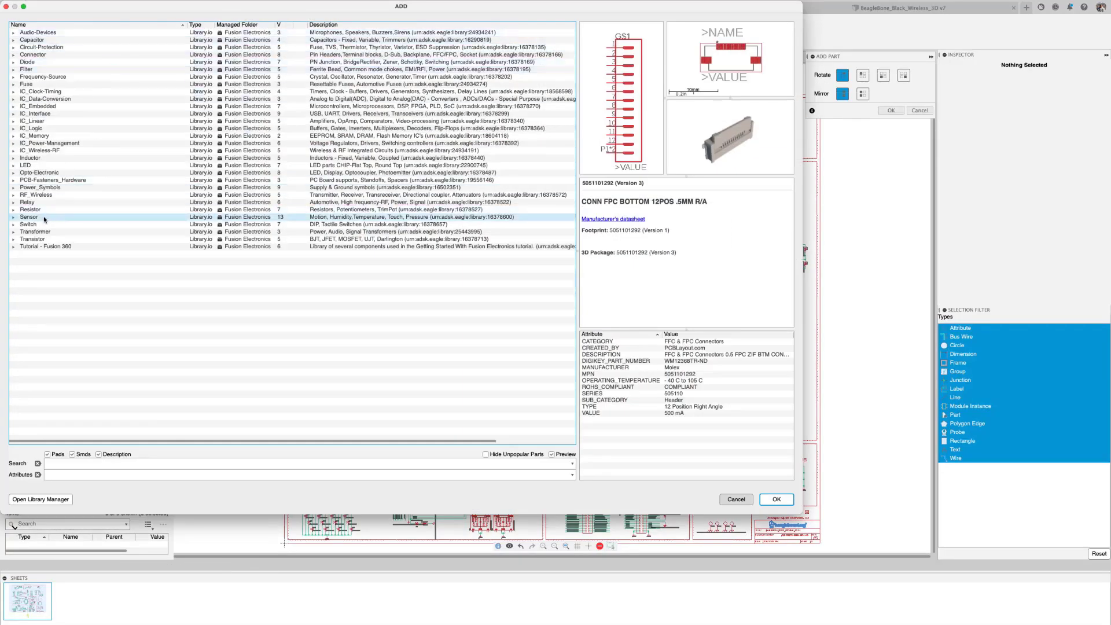
{"action": "left_click", "coordinate": [13, 231]}
{"action": "left_click", "coordinate": [54, 209]}
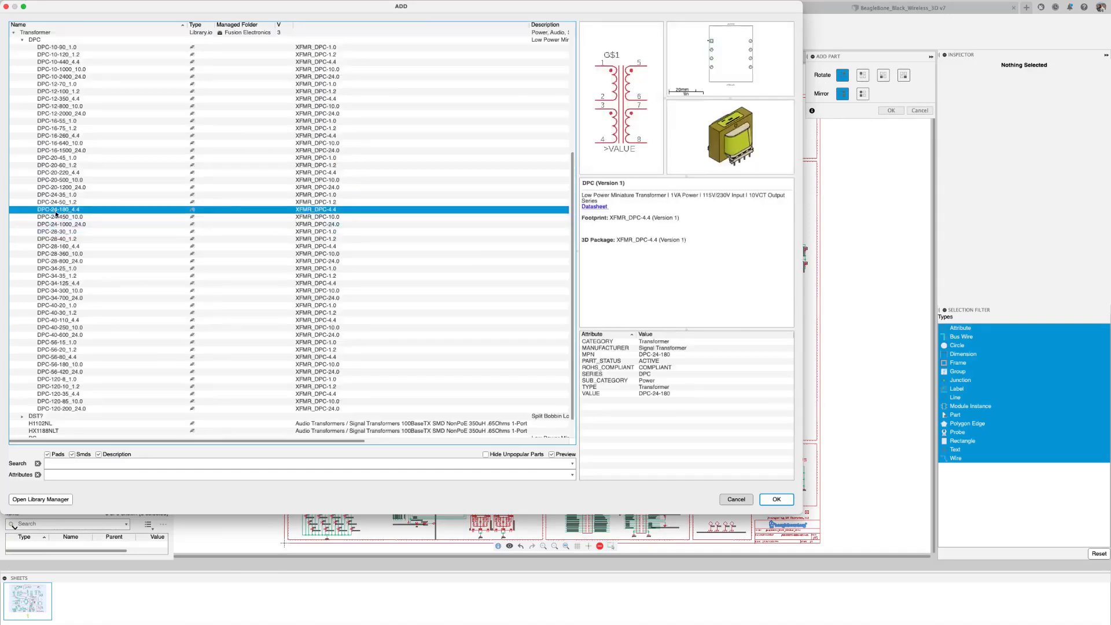
{"action": "double_click", "coordinate": [33, 415]}
{"action": "left_click", "coordinate": [52, 394]}
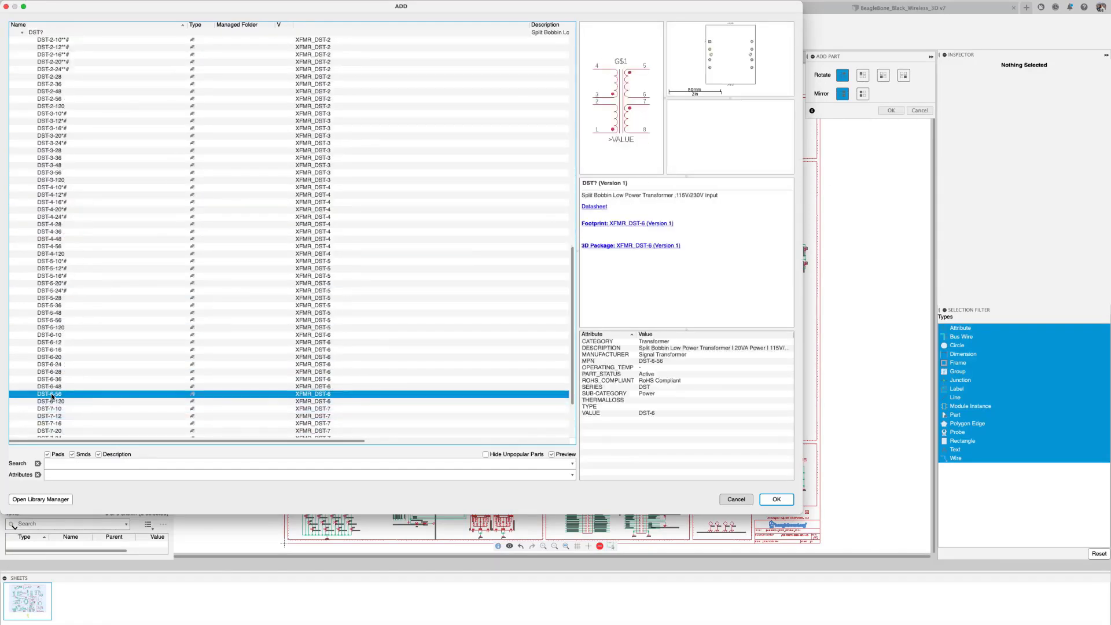
{"action": "scroll", "coordinate": [106, 264], "scroll_direction": "up", "scroll_amount": 15}
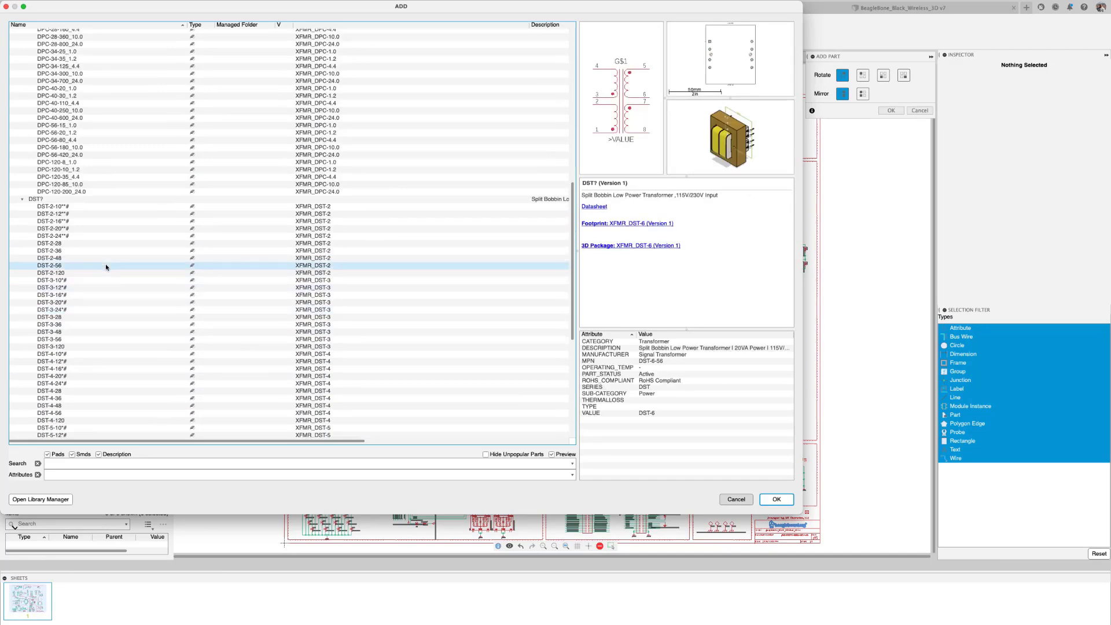
{"action": "scroll", "coordinate": [106, 264], "scroll_direction": "up", "scroll_amount": 5}
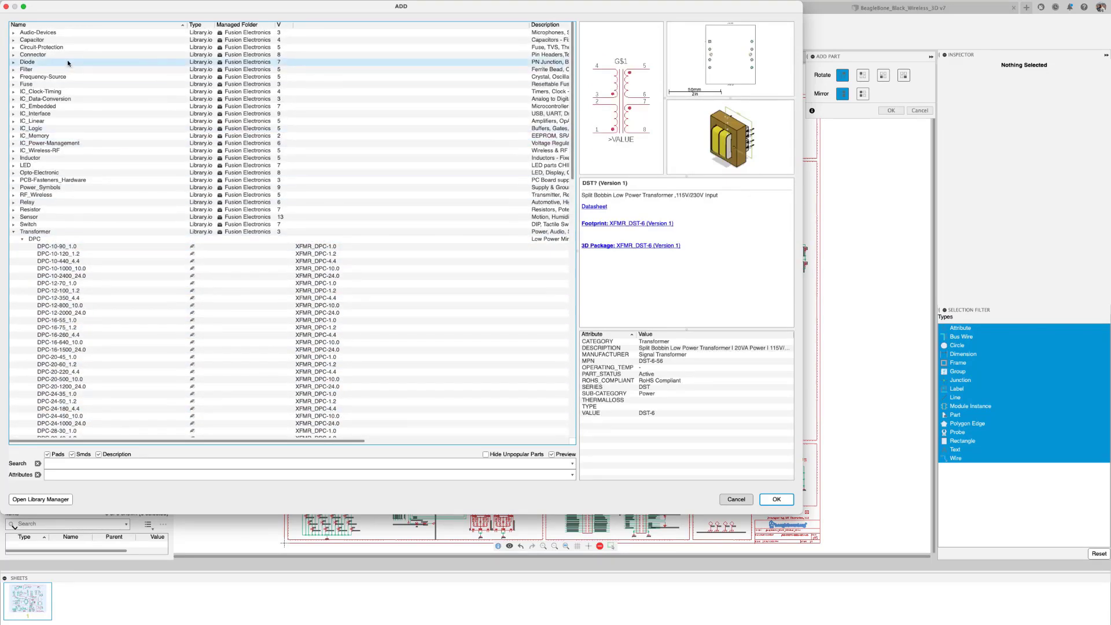
{"action": "double_click", "coordinate": [16, 55]}
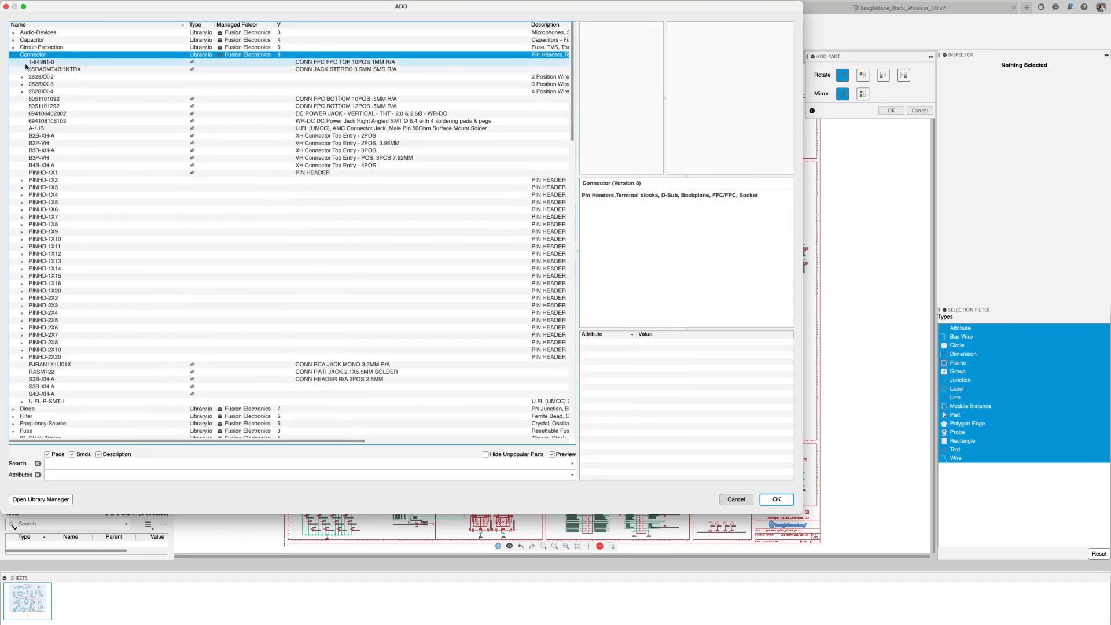
{"action": "left_click", "coordinate": [44, 100]}
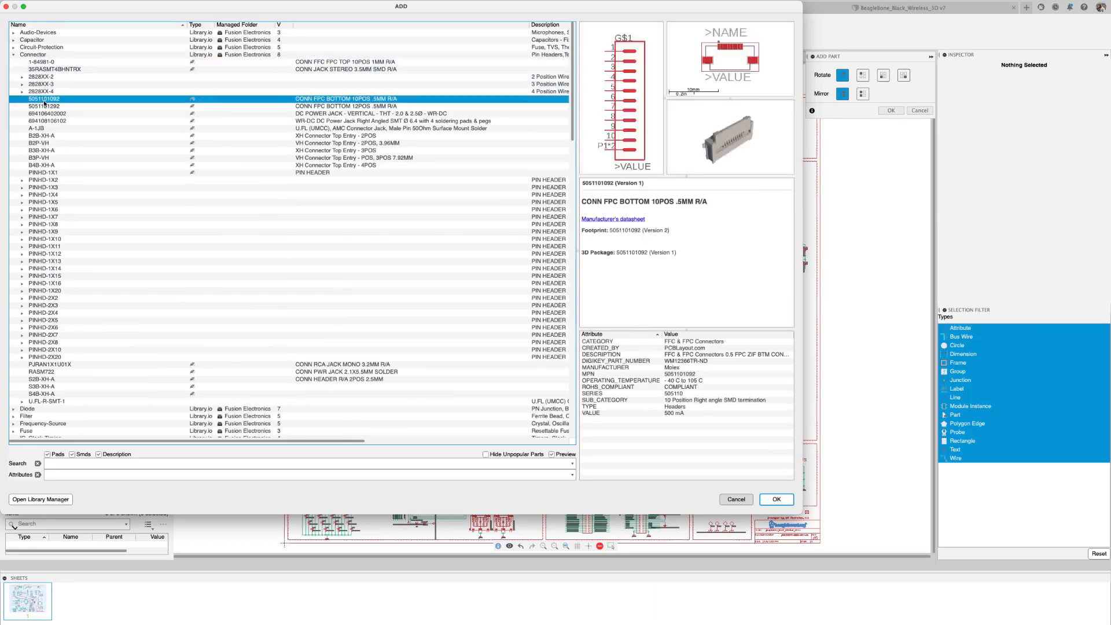
{"action": "left_click", "coordinate": [45, 107]}
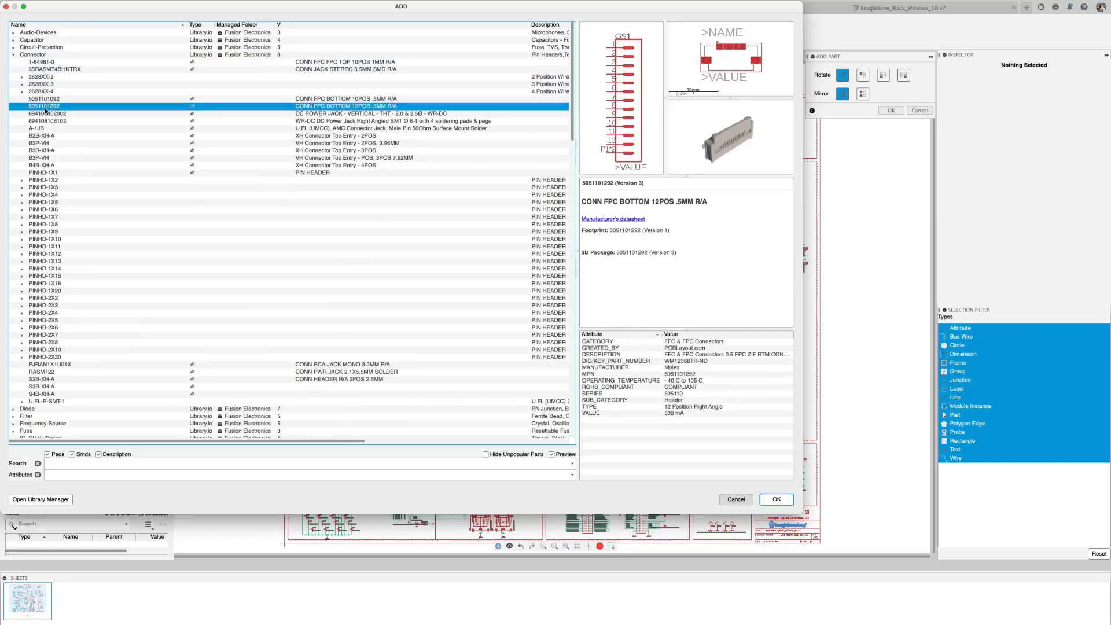